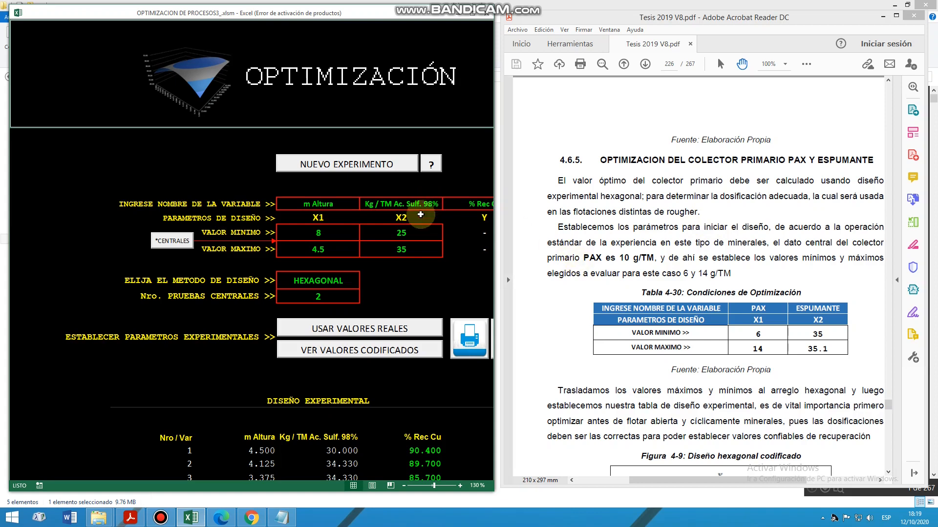
Step: Start a new experiment and name the first design variable (X1) "g/TM PAX"
{"action": "left_click", "coordinate": [352, 163]}
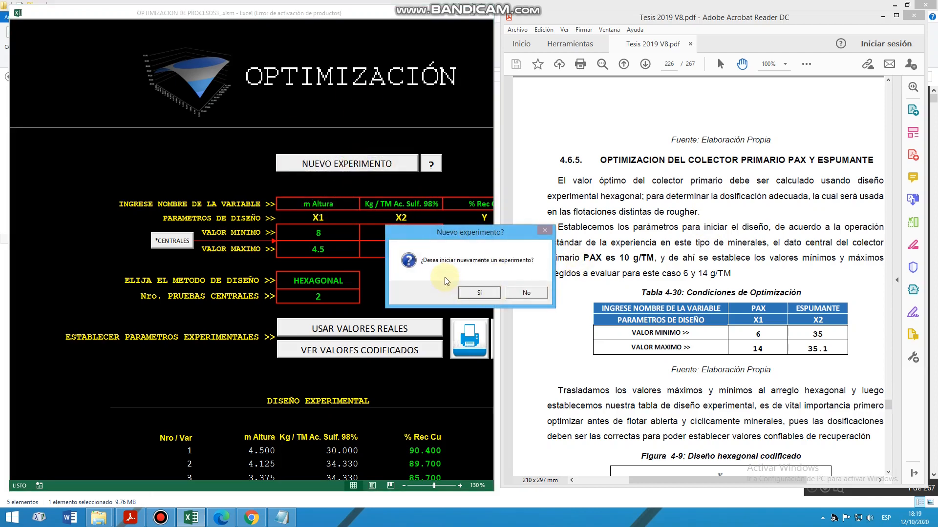
{"action": "left_click", "coordinate": [493, 294]}
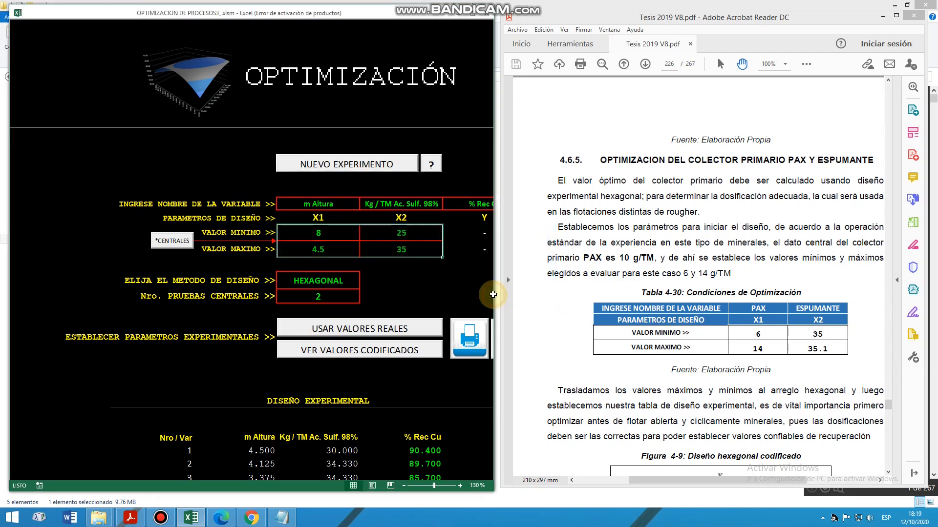
{"action": "left_click", "coordinate": [300, 204]}
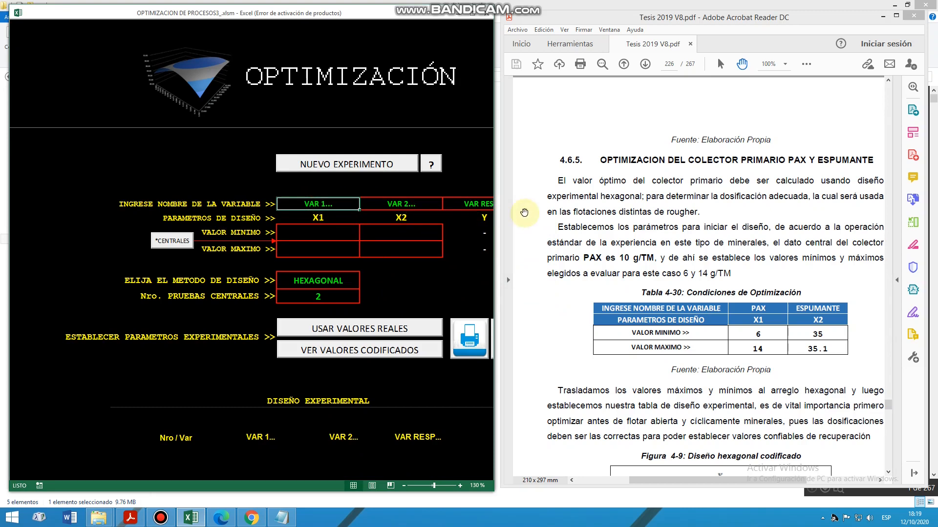
{"action": "type", "text": "PAX"}
{"action": "key", "text": "Return"}
{"action": "key", "text": "Up"}
{"action": "key", "text": "F2"}
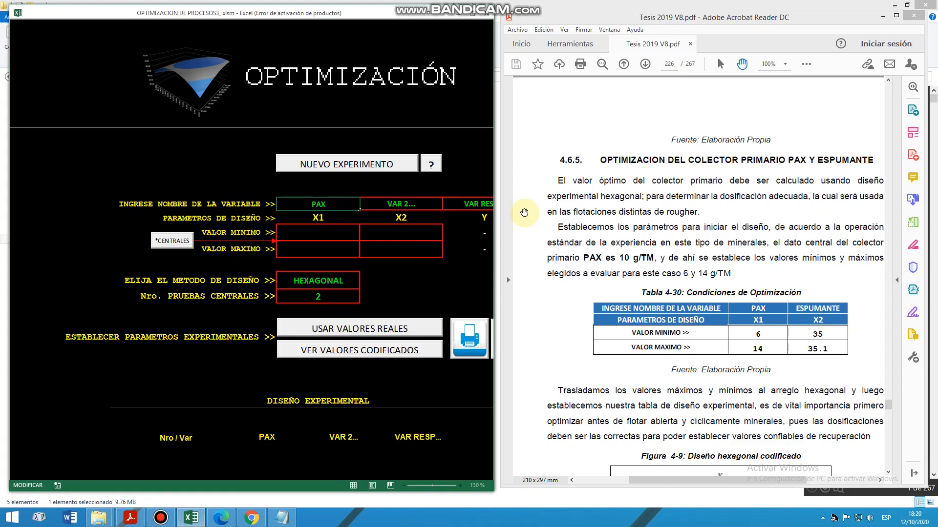
{"action": "type", "text": "g/ TM"}
{"action": "key", "text": "BackSpace"}
{"action": "key", "text": "Tab"}
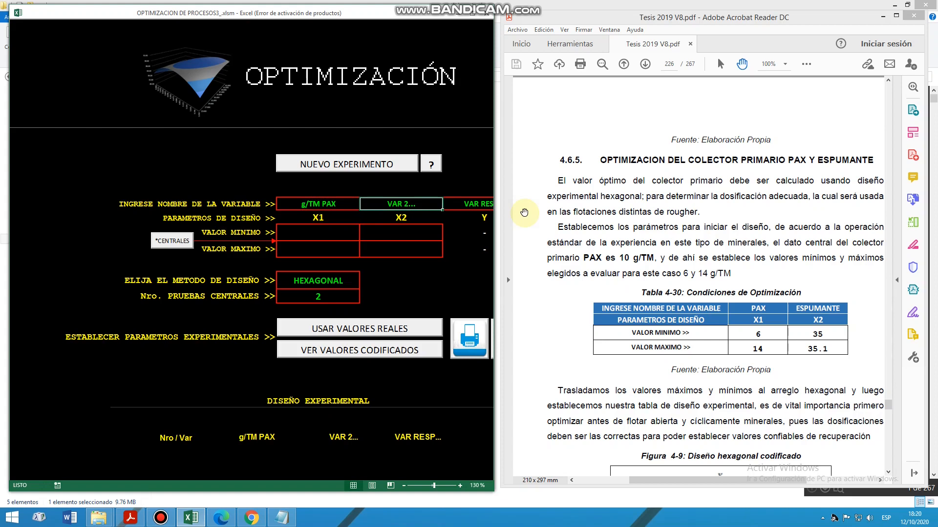
Step: Name the second design variable (X2) "g/TM Espumante" and the response variable (Y) "% Rec"
{"action": "type", "text": "g/TM Espumantew"}
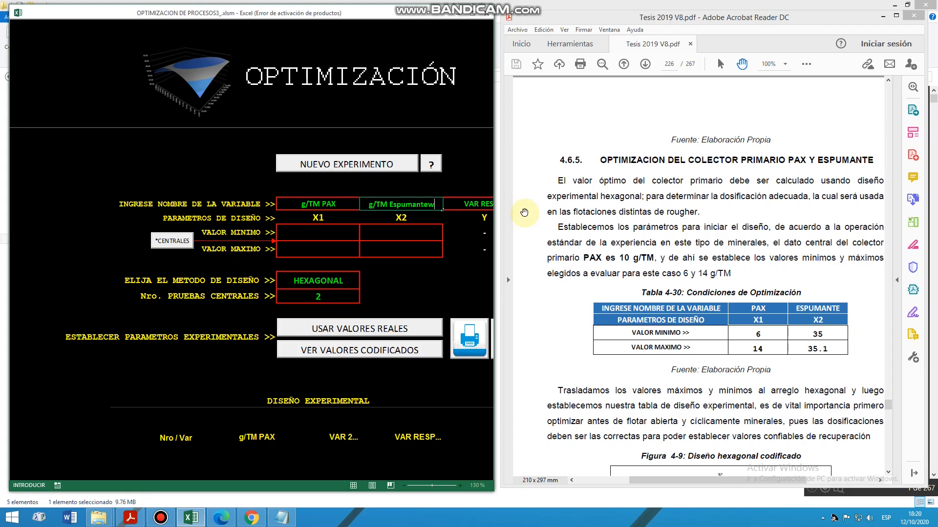
{"action": "key", "text": "BackSpace"}
{"action": "key", "text": "Return"}
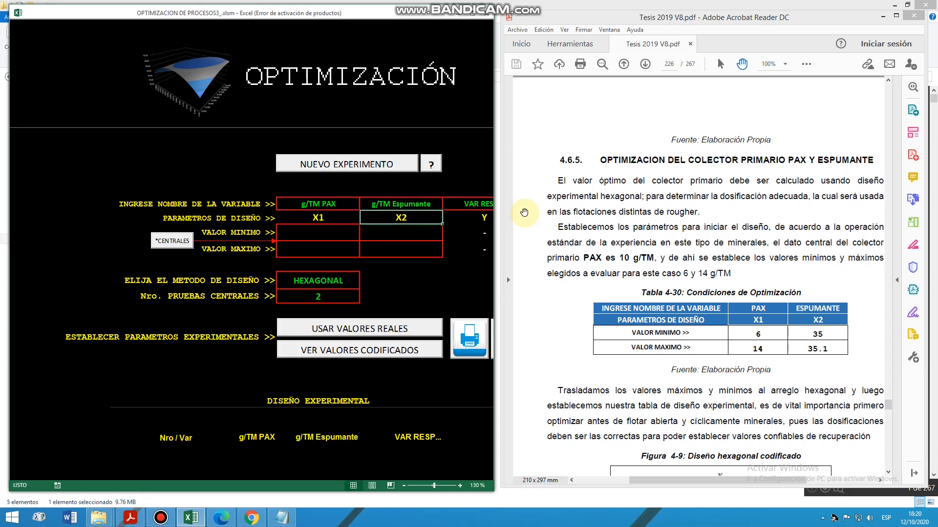
{"action": "left_click", "coordinate": [462, 204]}
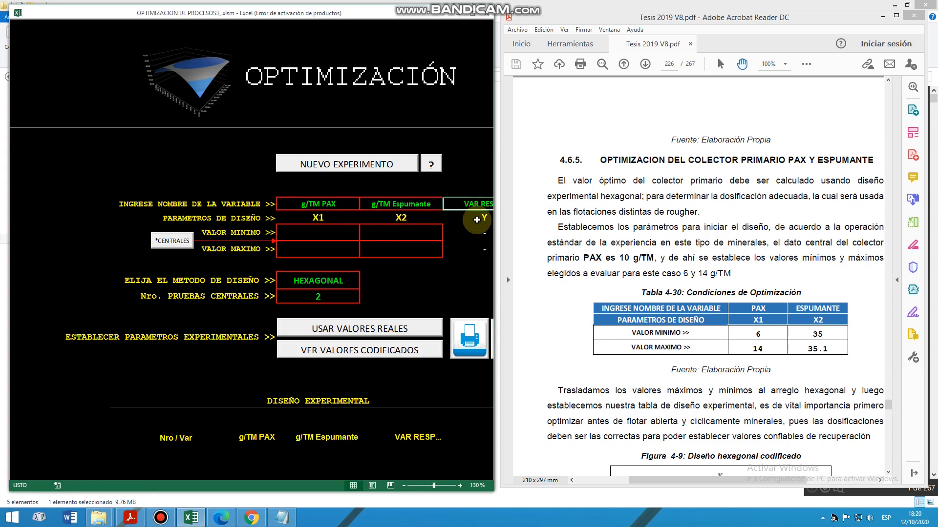
{"action": "type", "text": "%"}
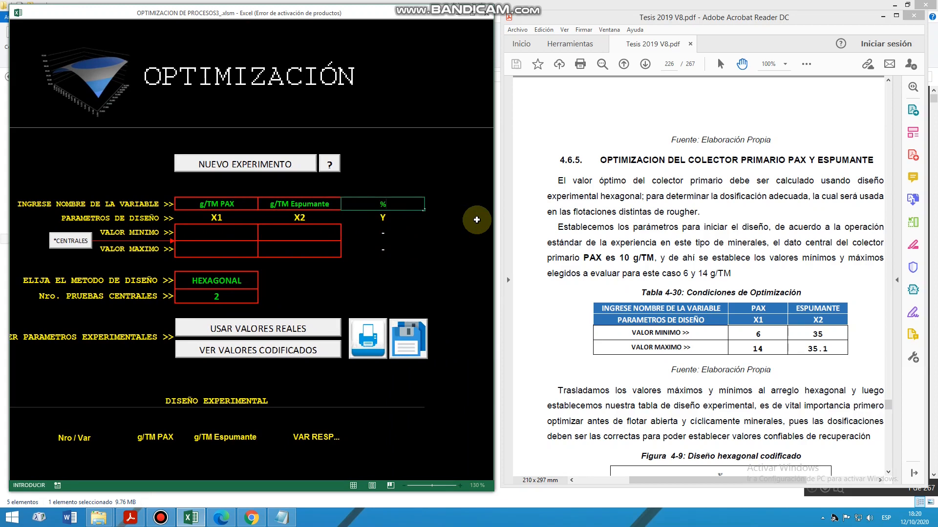
{"action": "type", "text": " Rec"}
{"action": "key", "text": "Return"}
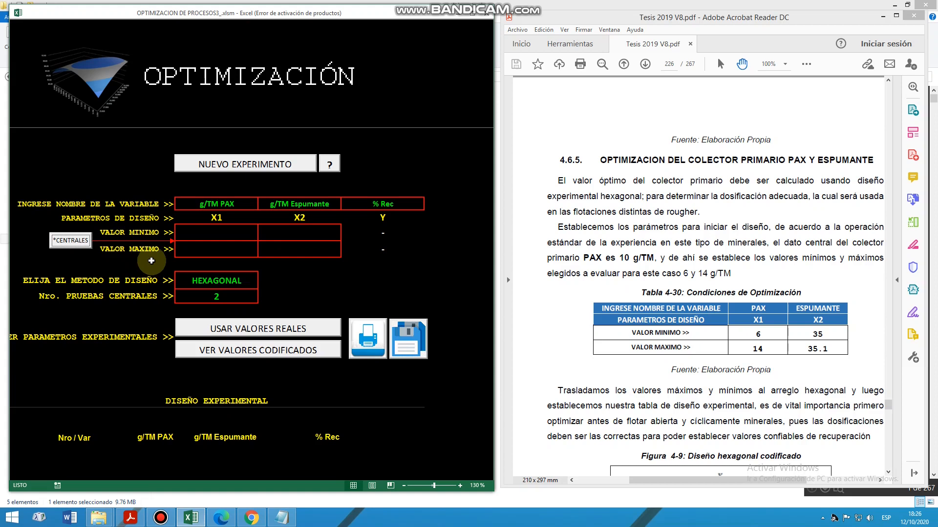
Step: Set the PAX variable's minimum value to 6 and its maximum value to 14
{"action": "left_click", "coordinate": [184, 235]}
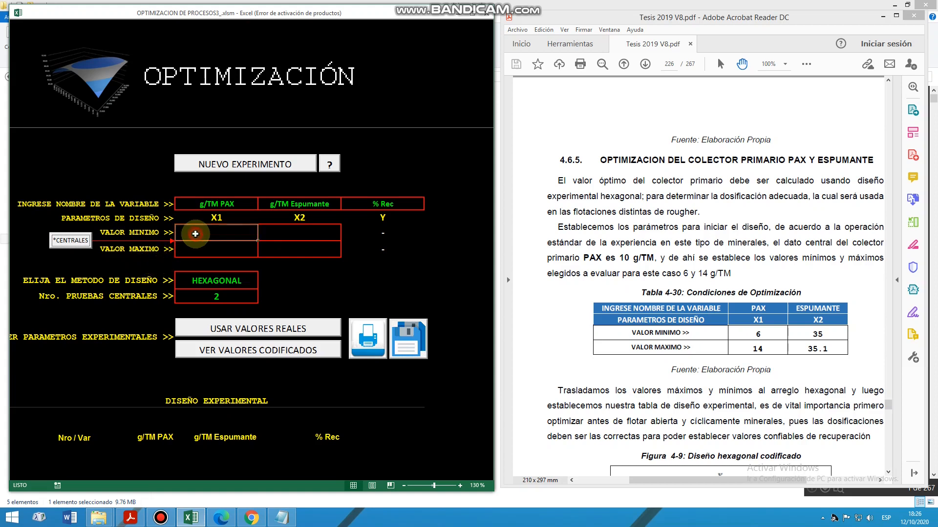
{"action": "type", "text": "6"}
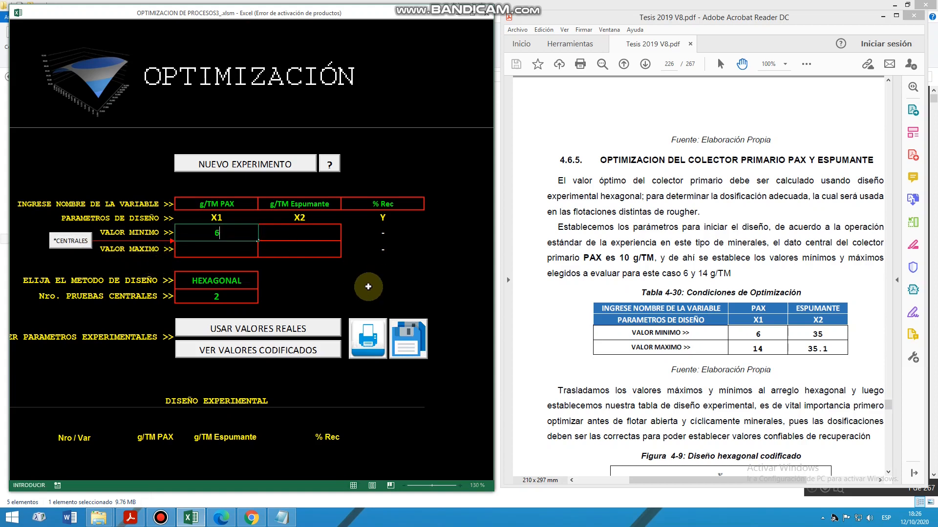
{"action": "key", "text": "Return"}
{"action": "type", "text": "14"}
{"action": "key", "text": "Return"}
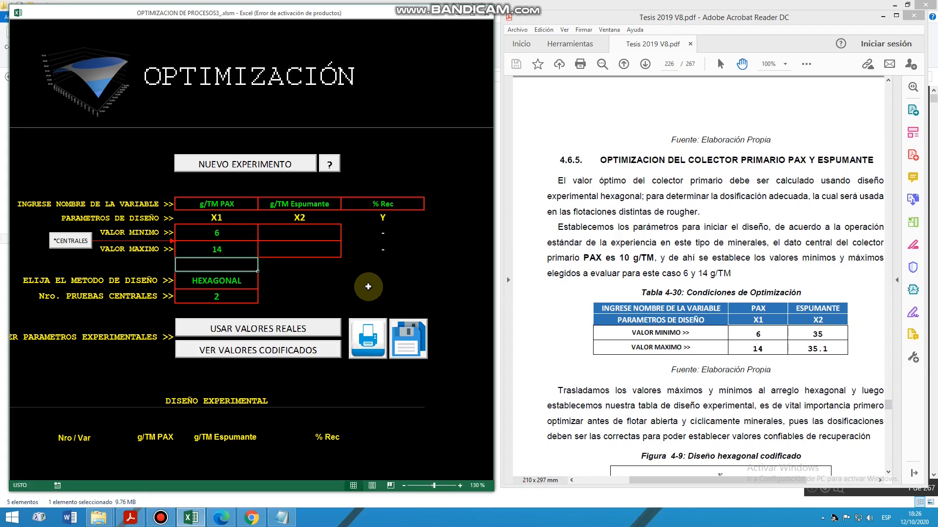
Step: Set the Espumante variable's minimum value to 35 and its maximum value to 35.1
{"action": "left_click", "coordinate": [278, 235]}
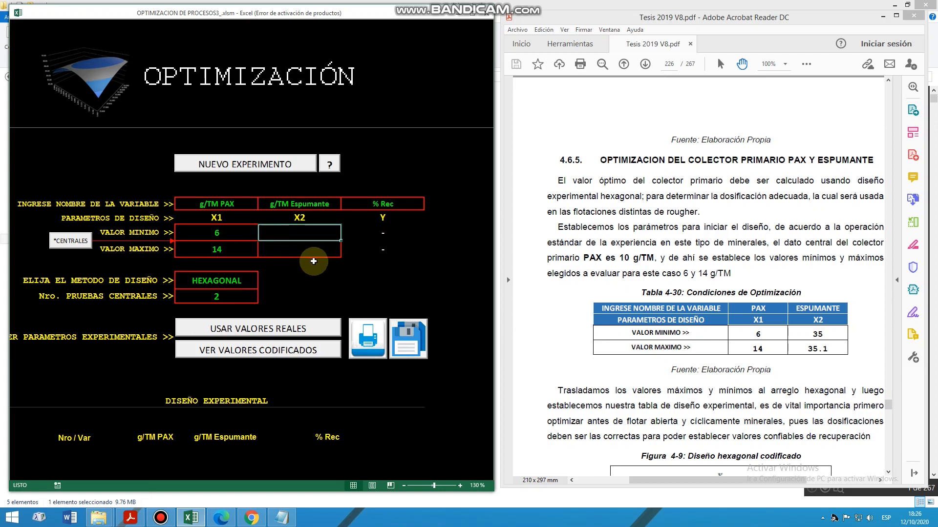
{"action": "type", "text": "35"}
{"action": "key", "text": "Return"}
{"action": "type", "text": "35.1"}
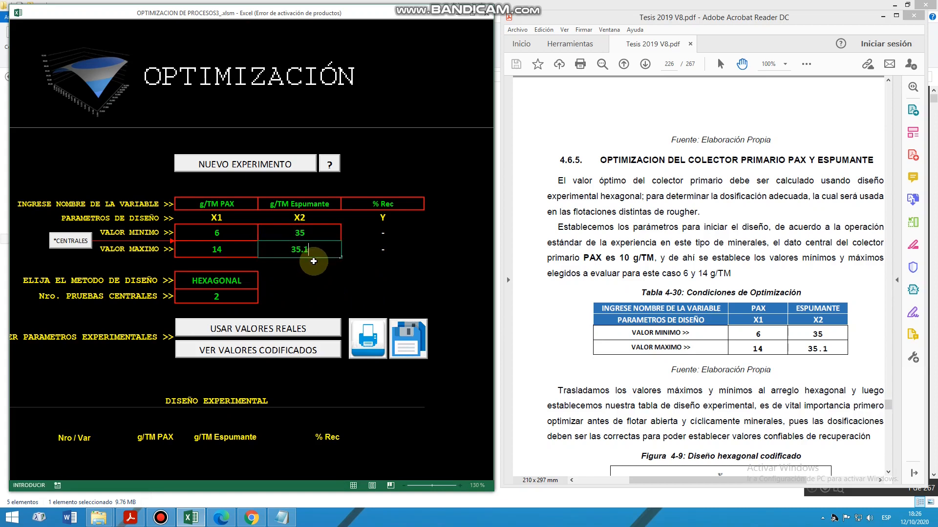
{"action": "key", "text": "Return"}
Step: Examine the minimum and maximum values of the PAX and Espumante variables
{"action": "left_click", "coordinate": [317, 235]}
{"action": "left_click_drag", "start_coordinate": [316, 235], "coordinate": [316, 243]}
{"action": "left_click", "coordinate": [320, 246]}
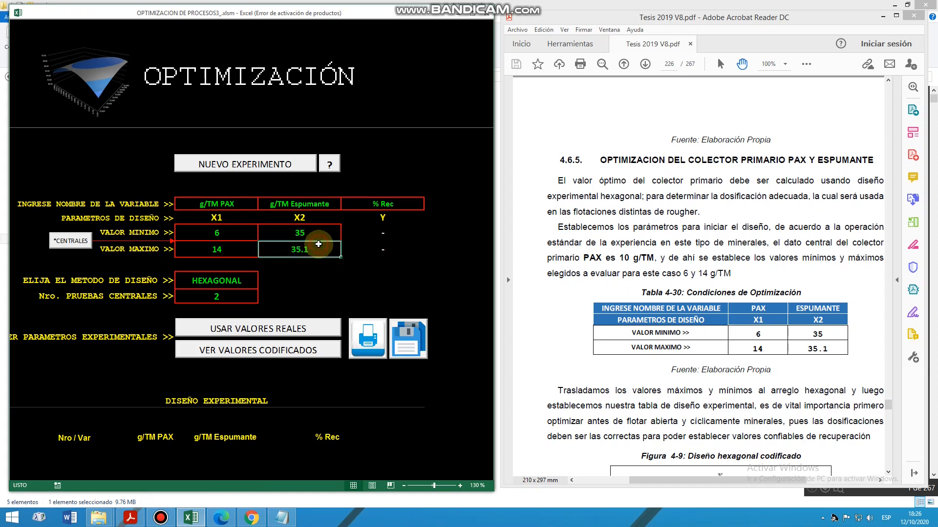
{"action": "left_click", "coordinate": [317, 234]}
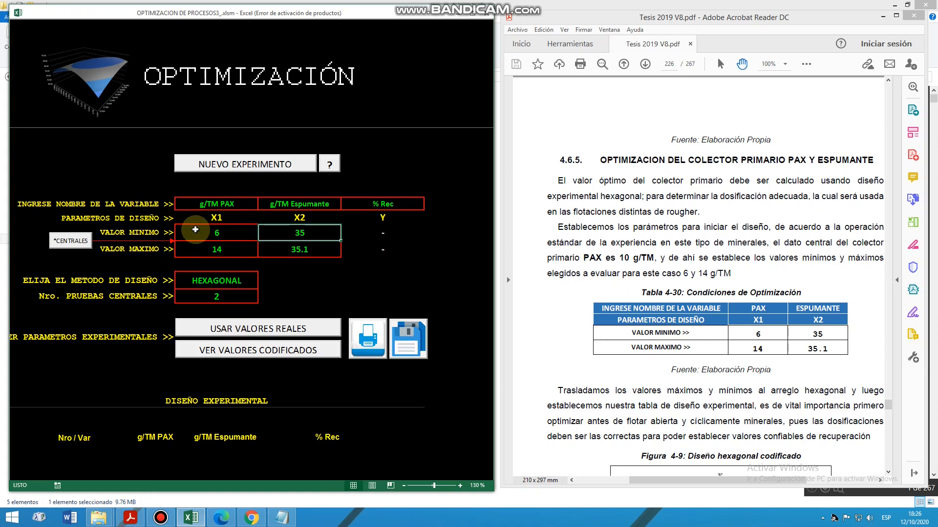
{"action": "left_click_drag", "start_coordinate": [195, 204], "coordinate": [211, 247]}
{"action": "left_click", "coordinate": [300, 248]}
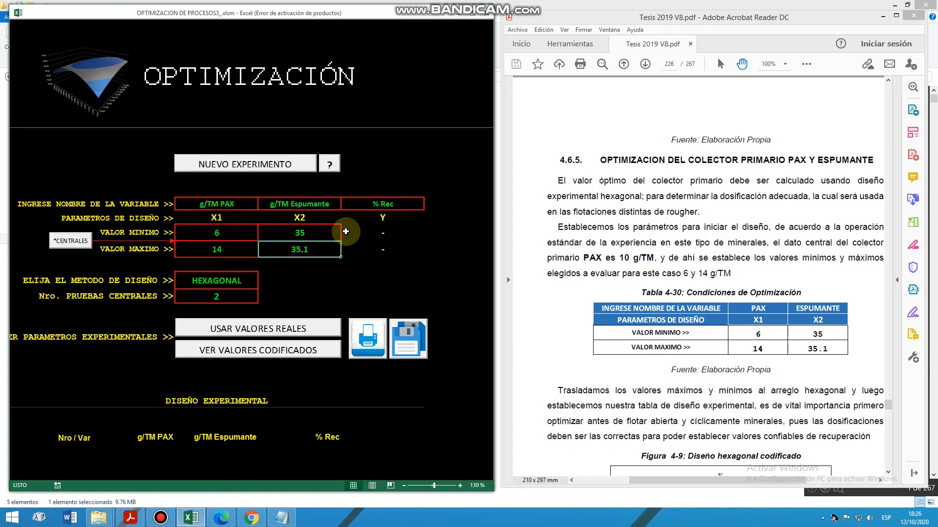
{"action": "left_click", "coordinate": [300, 236]}
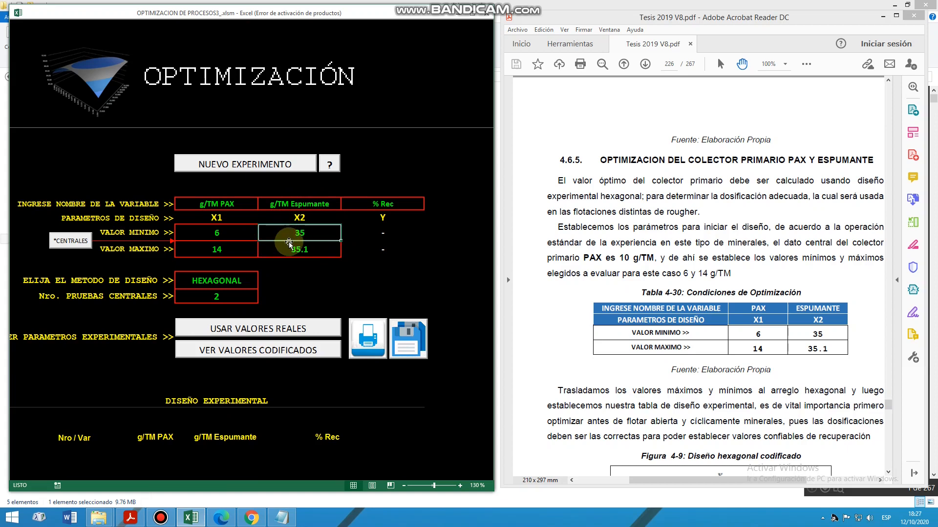
{"action": "left_click", "coordinate": [320, 248]}
{"action": "left_click", "coordinate": [318, 266]}
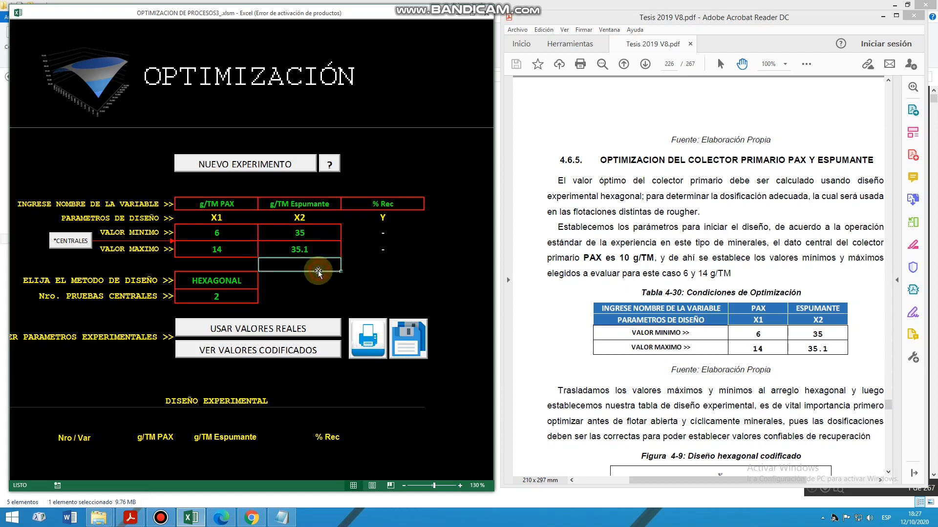
{"action": "key", "text": "Down"}
{"action": "left_click", "coordinate": [230, 245]}
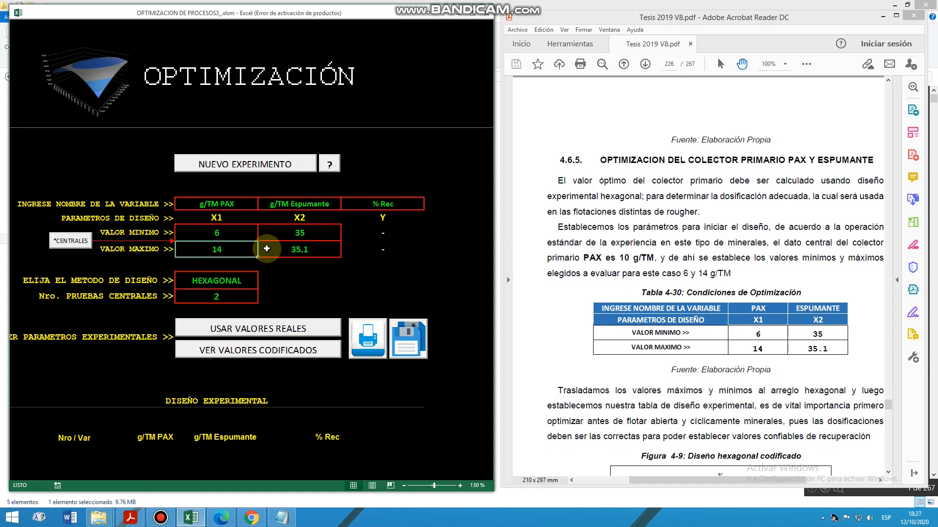
{"action": "left_click", "coordinate": [306, 274]}
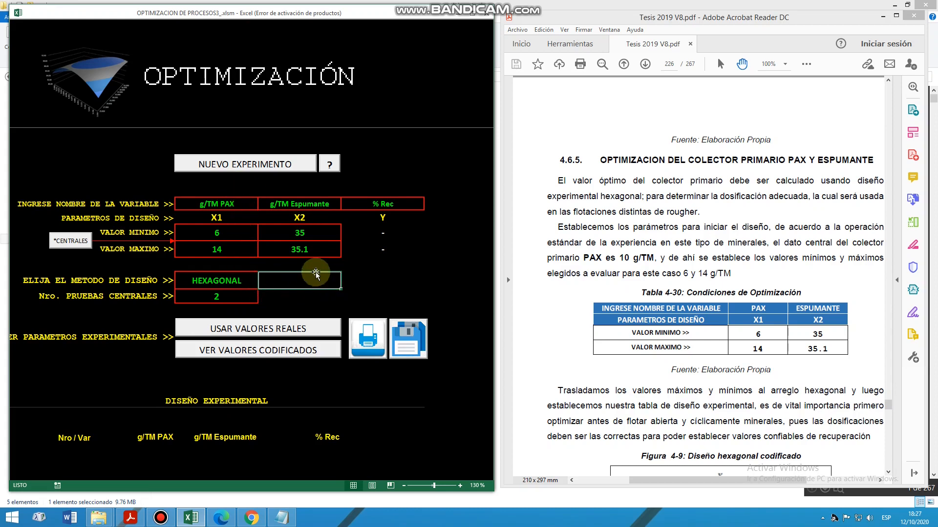
Step: Check the central values of X1 and X2 by extracting them from the entered limits, and close the central values dialog without applying it
{"action": "left_click", "coordinate": [72, 244]}
{"action": "left_click_drag", "start_coordinate": [188, 192], "coordinate": [304, 283]}
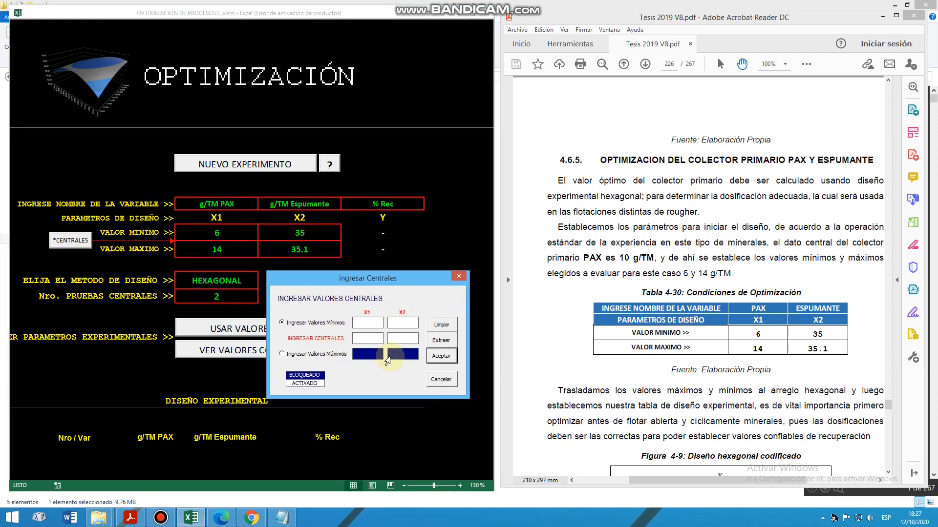
{"action": "left_click", "coordinate": [441, 343]}
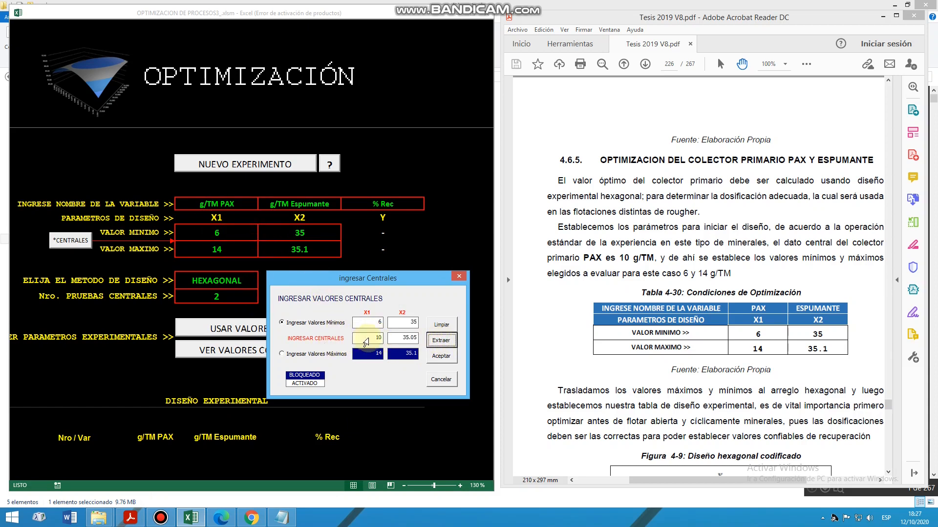
{"action": "double_click", "coordinate": [365, 342]}
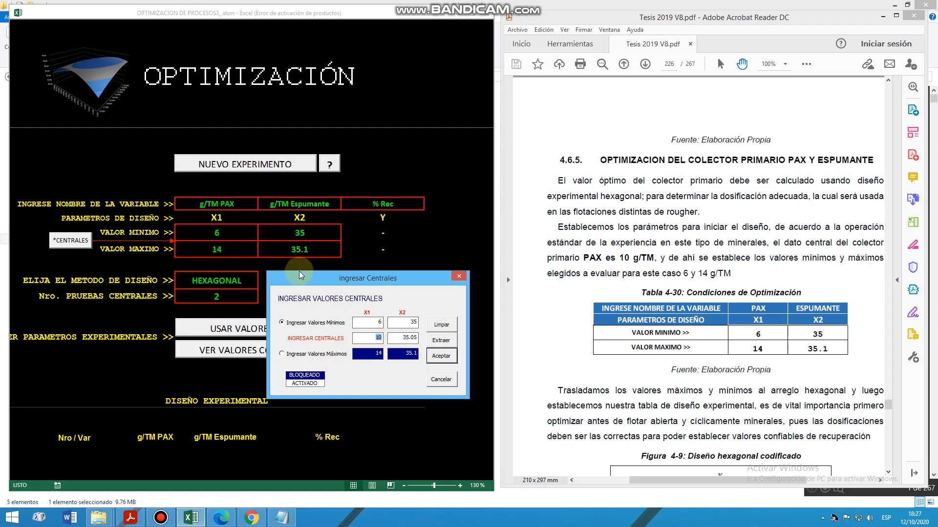
{"action": "double_click", "coordinate": [397, 338]}
{"action": "left_click", "coordinate": [439, 381]}
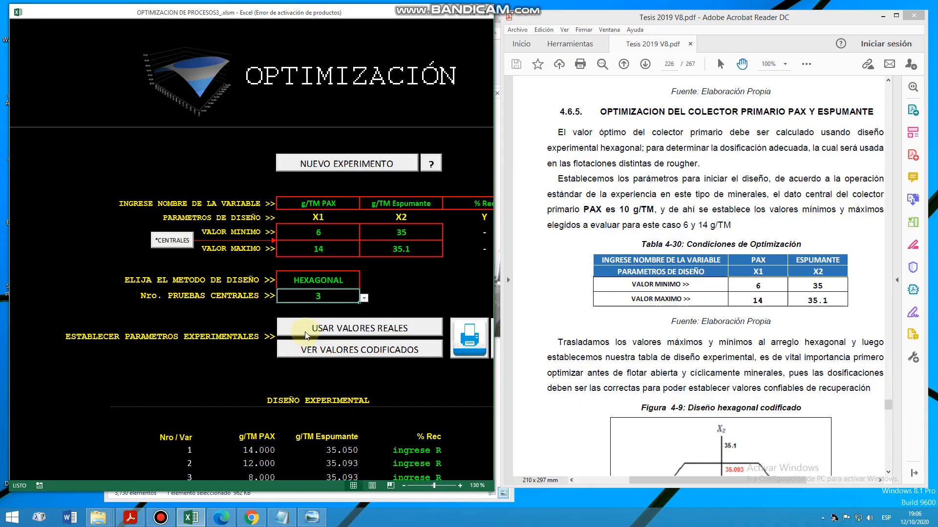
Step: Generate the experimental design table with real values and review its test rows
{"action": "left_click", "coordinate": [370, 329]}
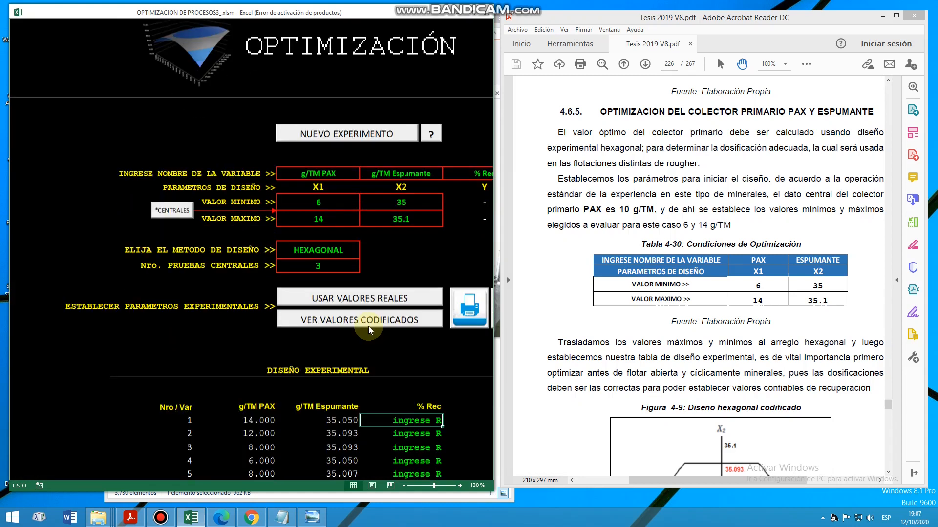
{"action": "scroll", "coordinate": [368, 326], "scroll_direction": "down", "scroll_amount": 4}
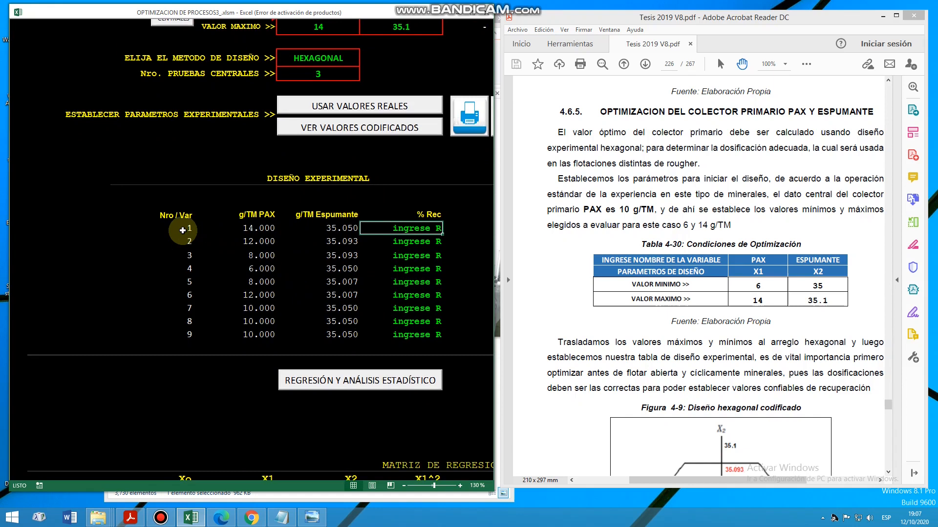
{"action": "left_click_drag", "start_coordinate": [184, 227], "coordinate": [395, 337]}
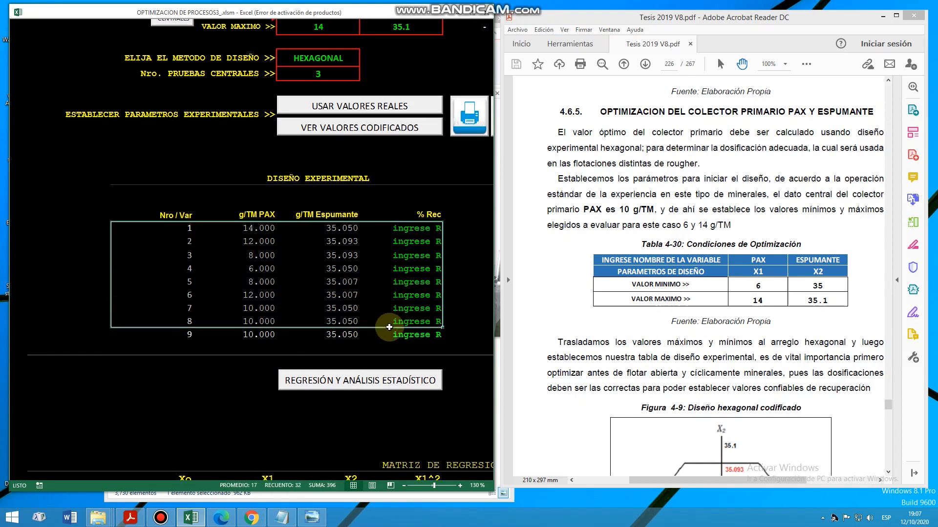
{"action": "left_click", "coordinate": [190, 231]}
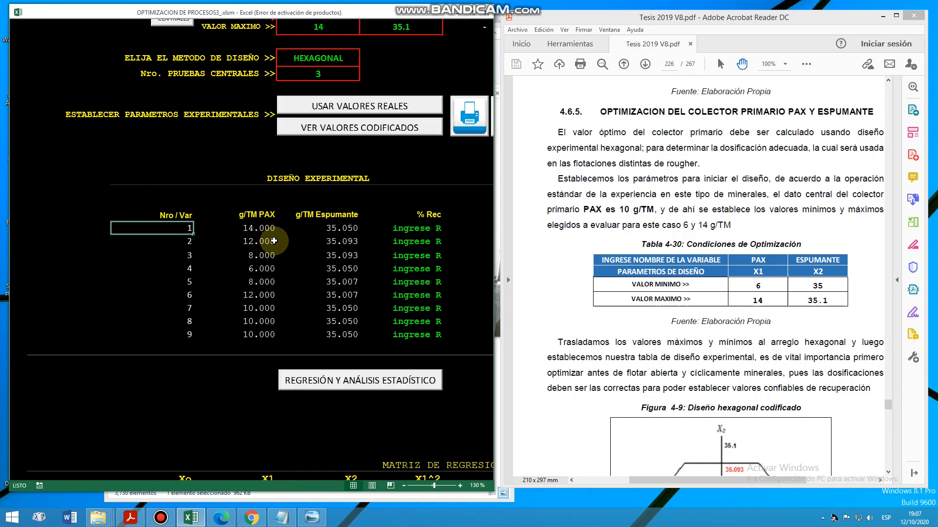
Step: Bring up the laboratory flotation photo and examine the PAX and Espumante dosages of tests 1 to 6 in the experimental design table
{"action": "left_click", "coordinate": [304, 518]}
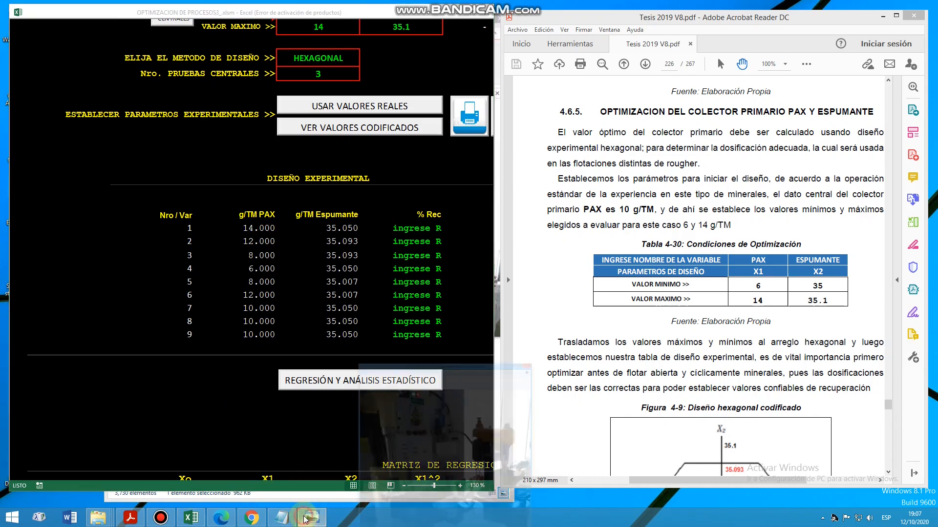
{"action": "left_click", "coordinate": [239, 228]}
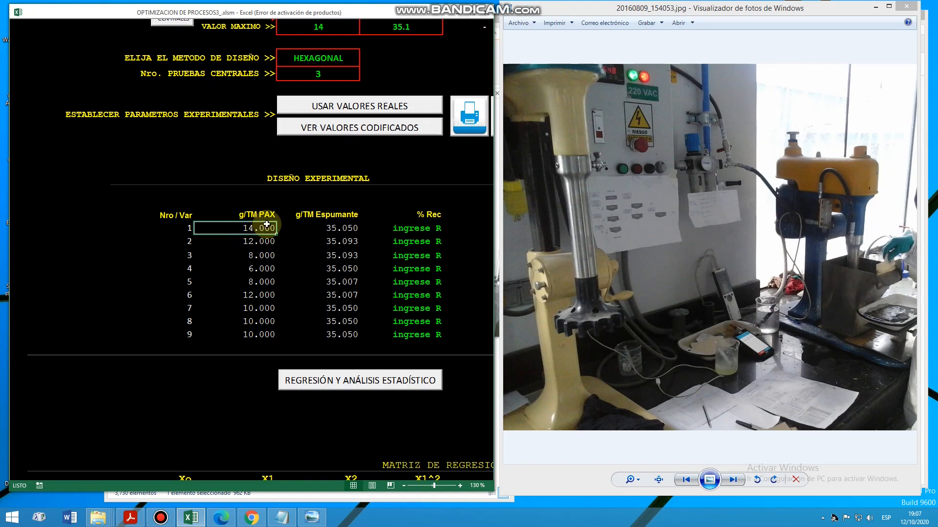
{"action": "left_click", "coordinate": [326, 227]}
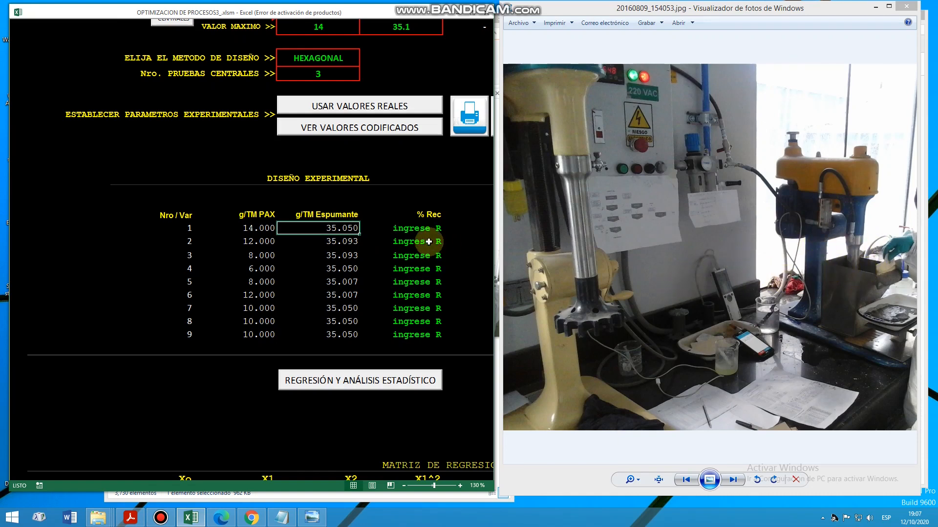
{"action": "left_click", "coordinate": [413, 229]}
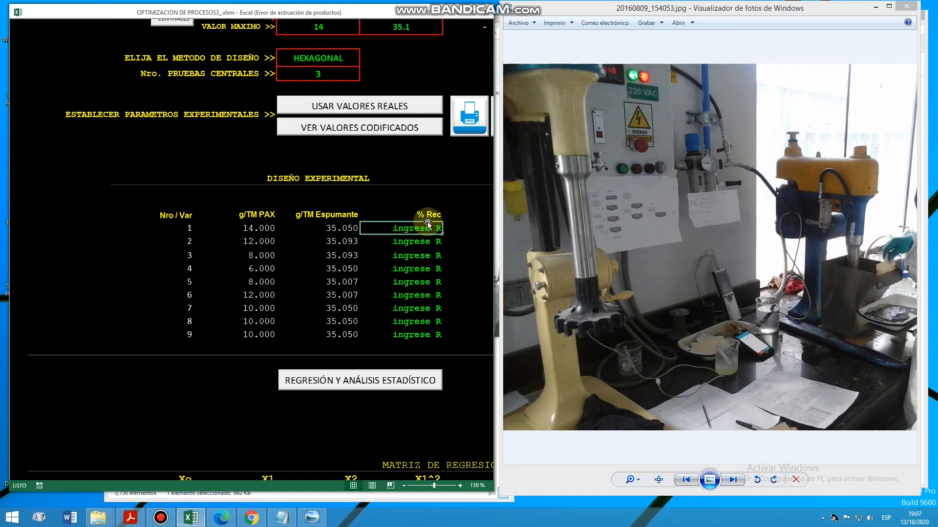
{"action": "left_click", "coordinate": [186, 241]}
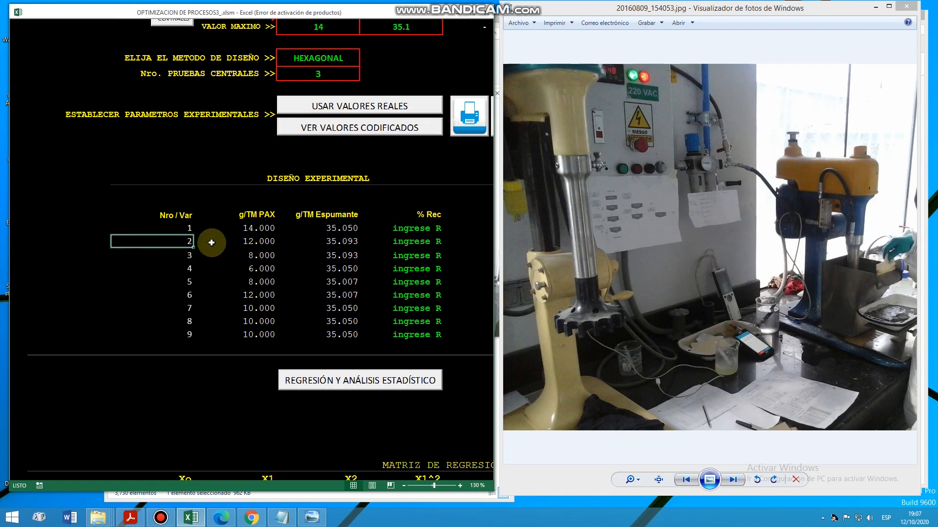
{"action": "left_click", "coordinate": [239, 241]}
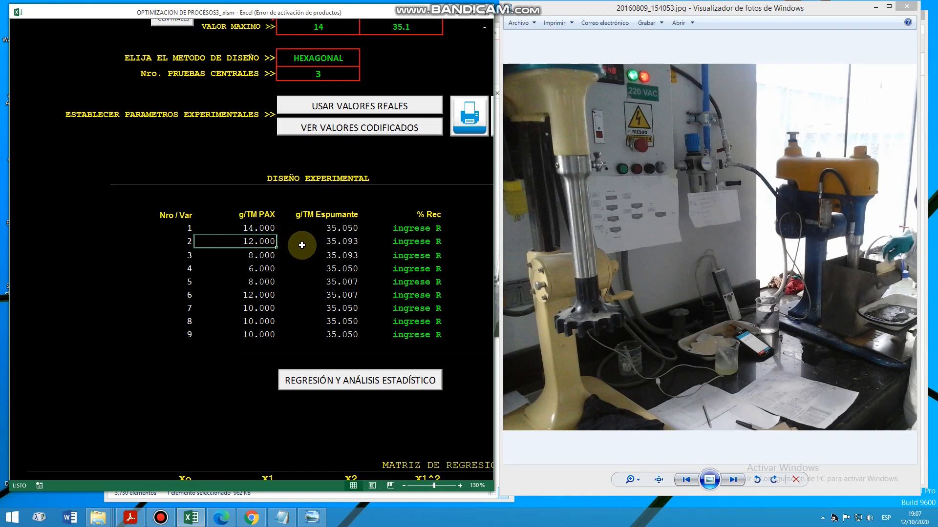
{"action": "left_click", "coordinate": [330, 241]}
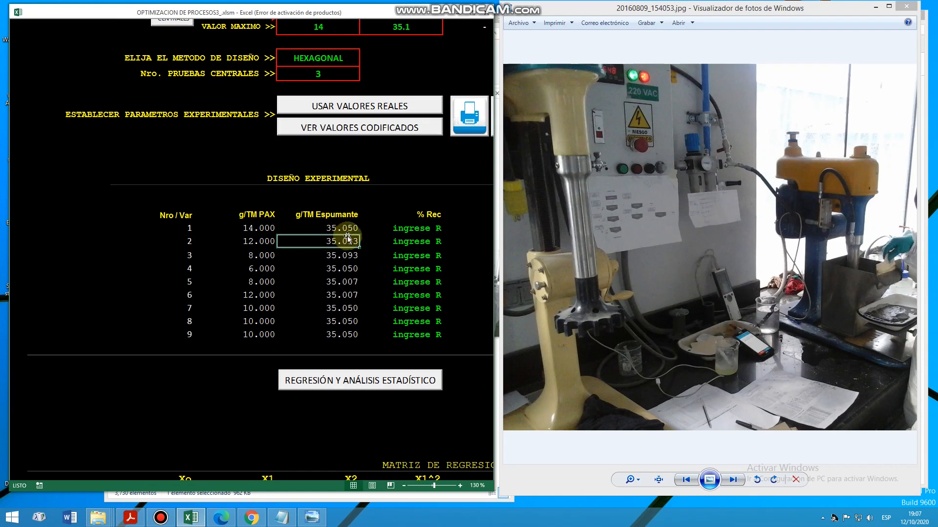
{"action": "left_click", "coordinate": [190, 255]}
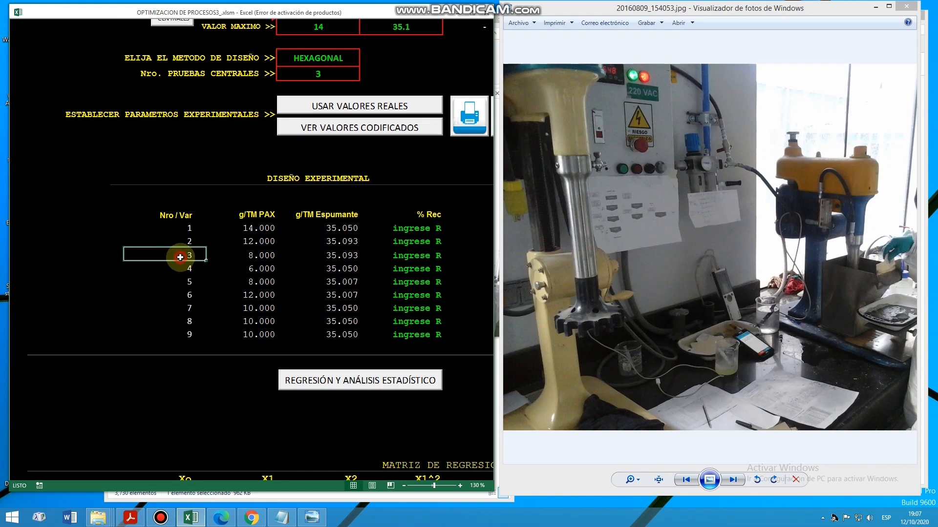
{"action": "left_click", "coordinate": [247, 255]}
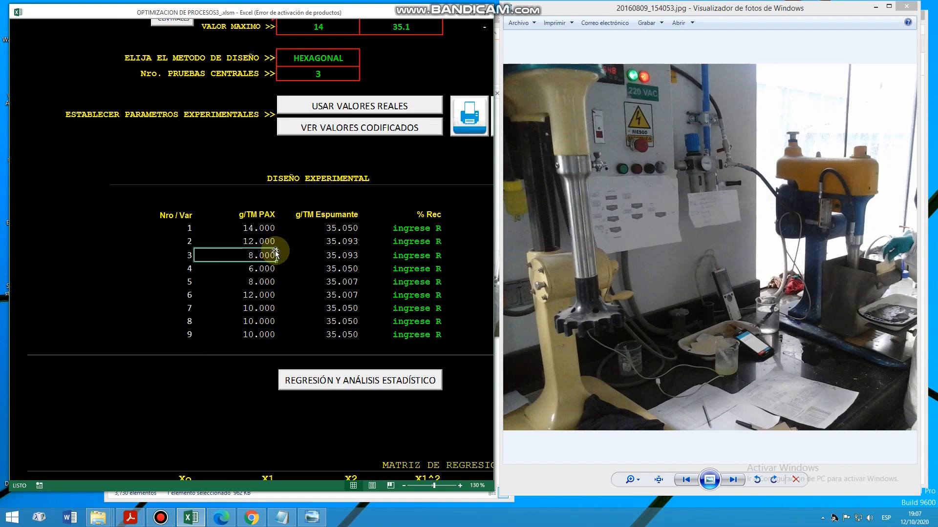
{"action": "left_click", "coordinate": [335, 257]}
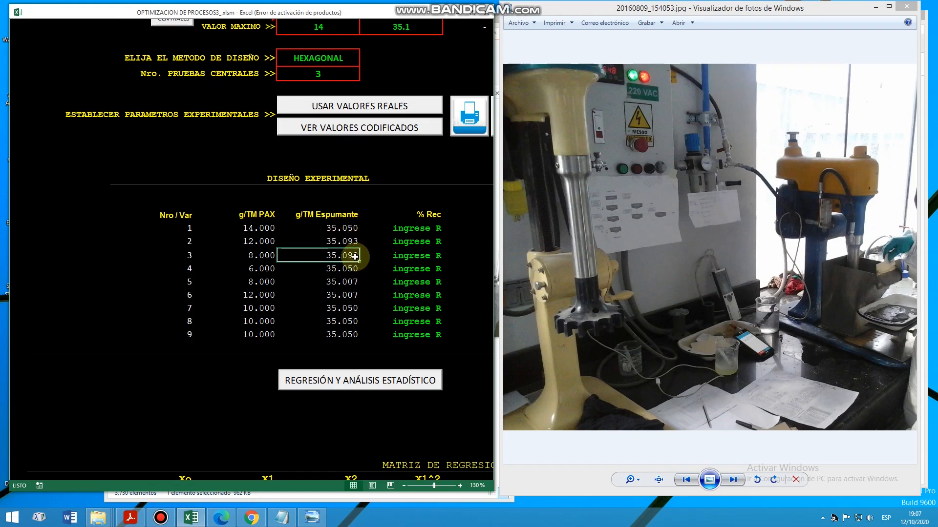
{"action": "left_click", "coordinate": [263, 269]}
{"action": "left_click", "coordinate": [264, 282]}
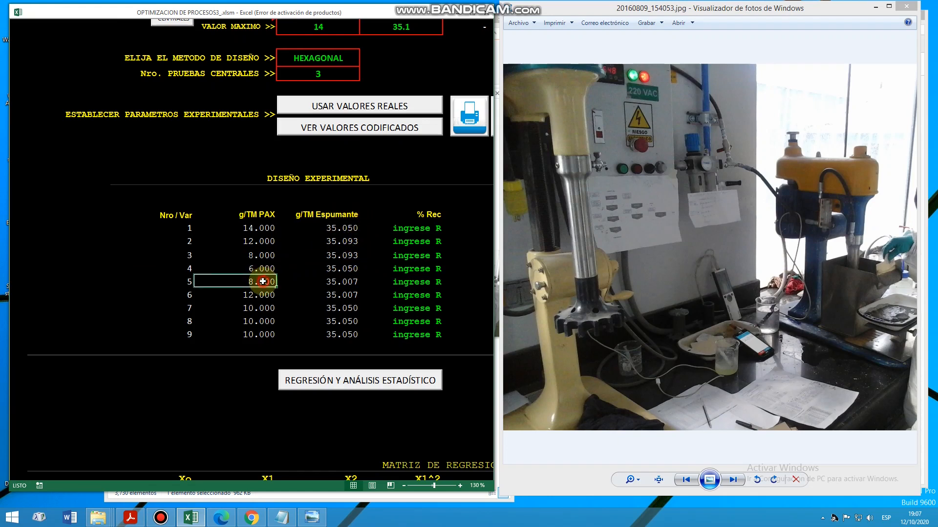
{"action": "left_click", "coordinate": [264, 296]}
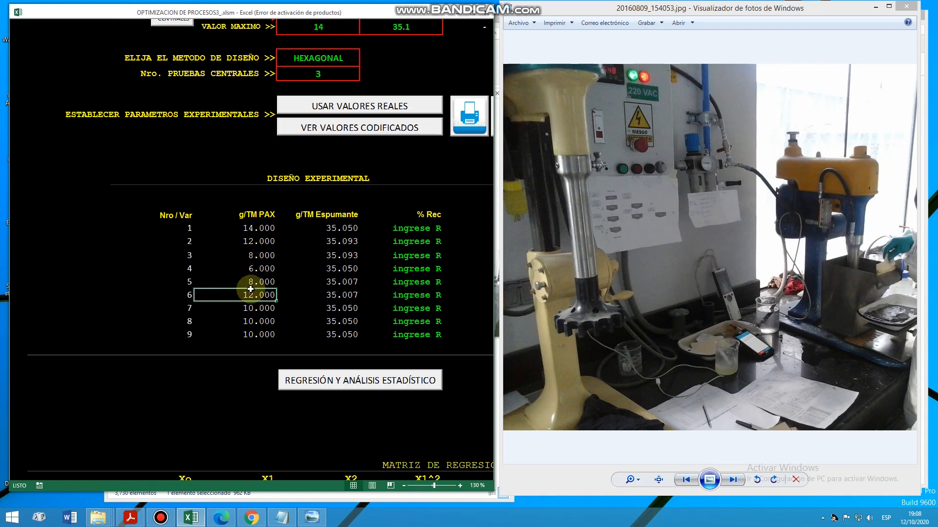
{"action": "left_click", "coordinate": [188, 297]}
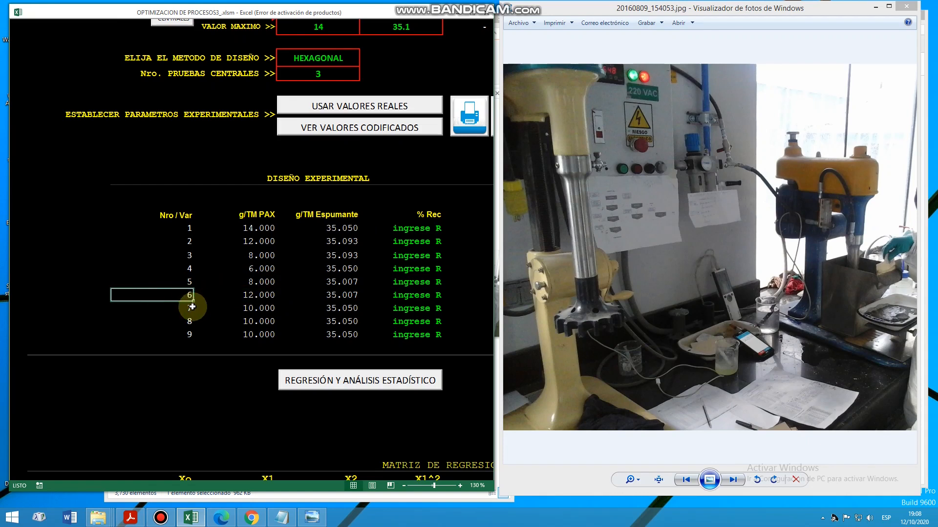
Step: Examine the central tests 7 to 9 and review the dosages across all nine tests of the experimental design
{"action": "left_click", "coordinate": [182, 308]}
{"action": "left_click", "coordinate": [182, 321]}
{"action": "left_click", "coordinate": [180, 334]}
{"action": "left_click", "coordinate": [181, 308]}
{"action": "left_click_drag", "start_coordinate": [205, 312], "coordinate": [391, 337]}
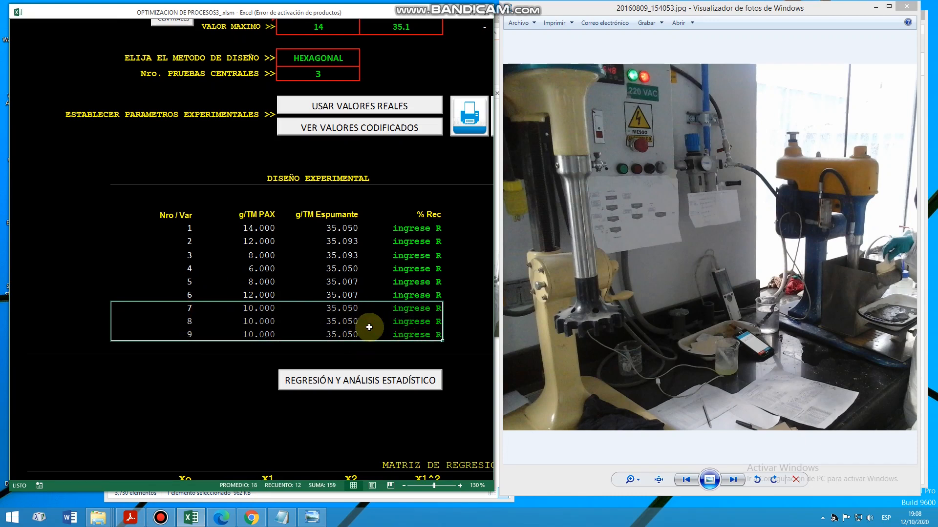
{"action": "left_click", "coordinate": [263, 310]}
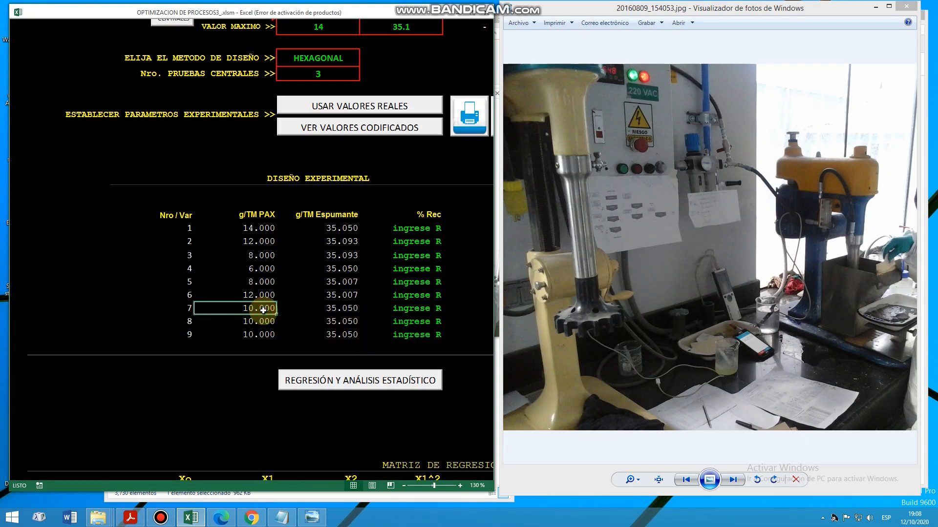
{"action": "left_click", "coordinate": [339, 310]}
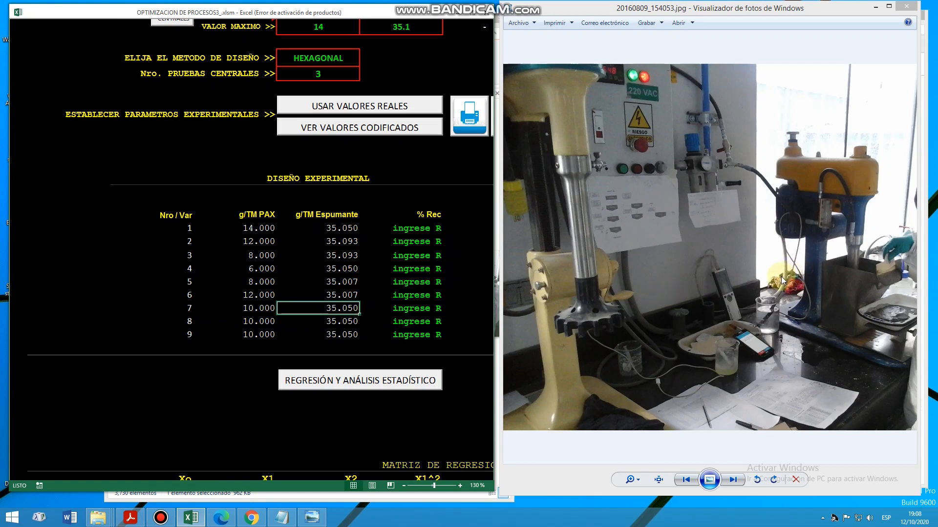
{"action": "left_click", "coordinate": [189, 322]}
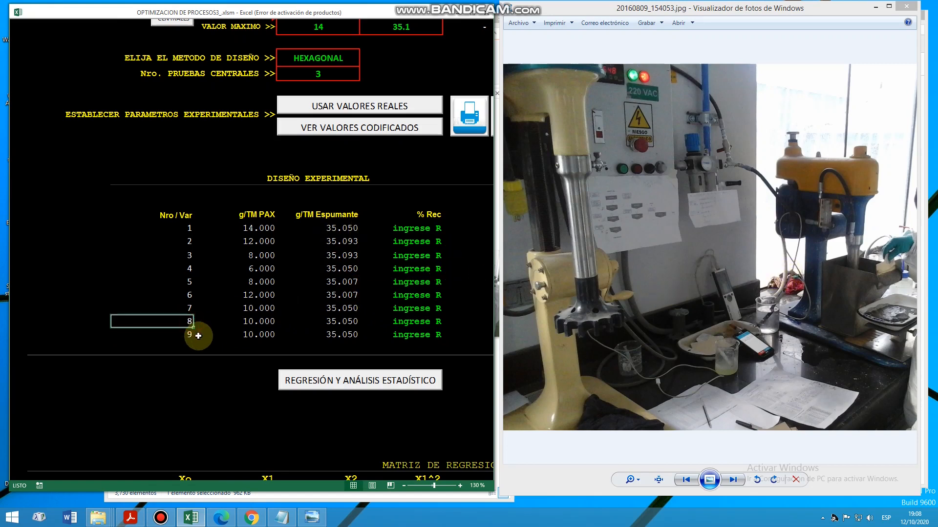
{"action": "left_click", "coordinate": [189, 334]}
{"action": "left_click_drag", "start_coordinate": [180, 231], "coordinate": [335, 330]}
{"action": "left_click", "coordinate": [334, 333]}
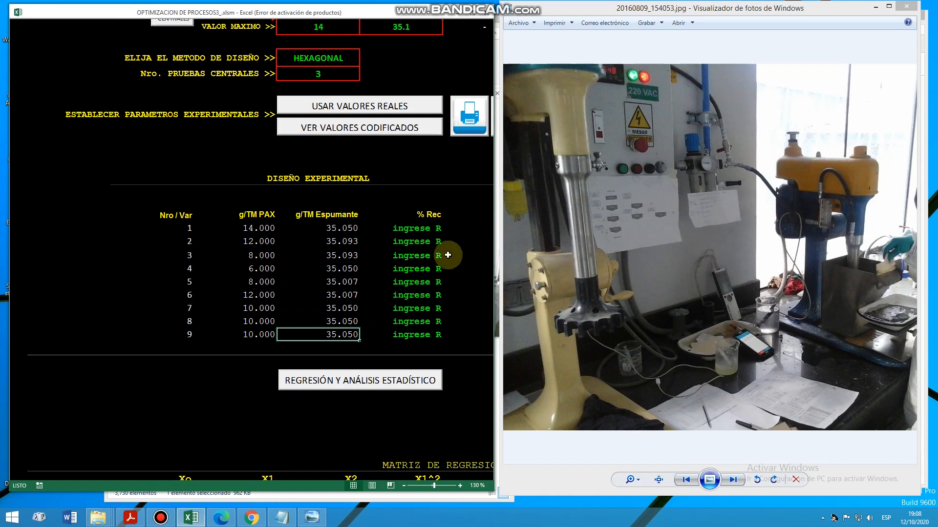
{"action": "left_click_drag", "start_coordinate": [186, 227], "coordinate": [306, 335]}
{"action": "left_click", "coordinate": [324, 228]}
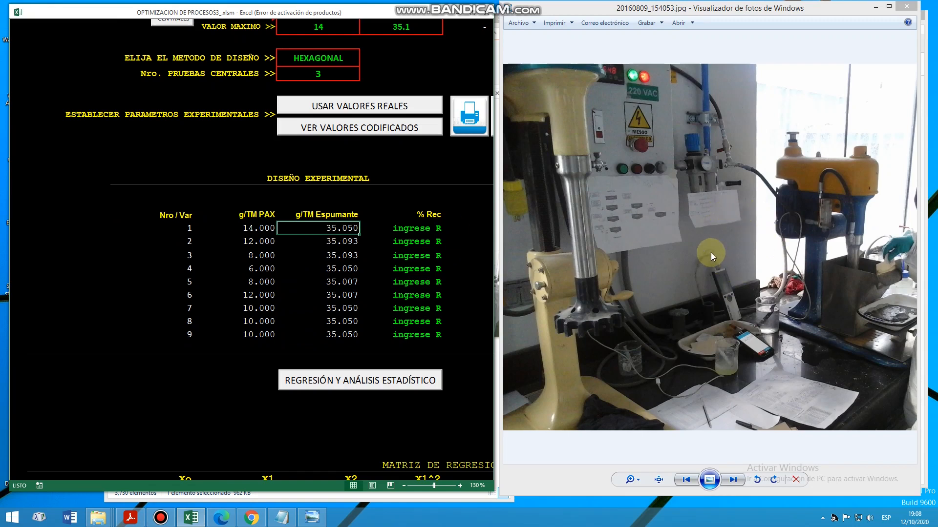
Step: Open the printable experimental design report, examine its regression matrix and recovery column, and exit the report without printing
{"action": "left_click", "coordinate": [466, 127]}
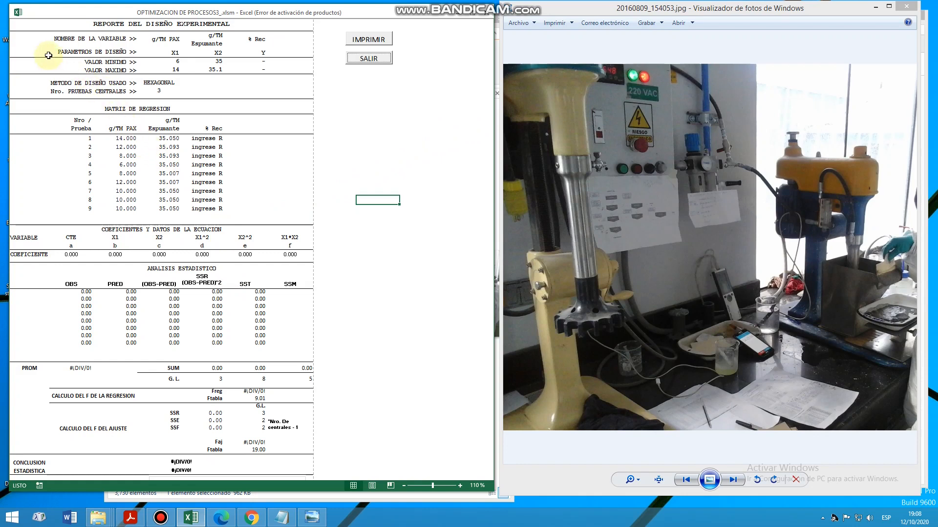
{"action": "left_click_drag", "start_coordinate": [42, 26], "coordinate": [249, 373]}
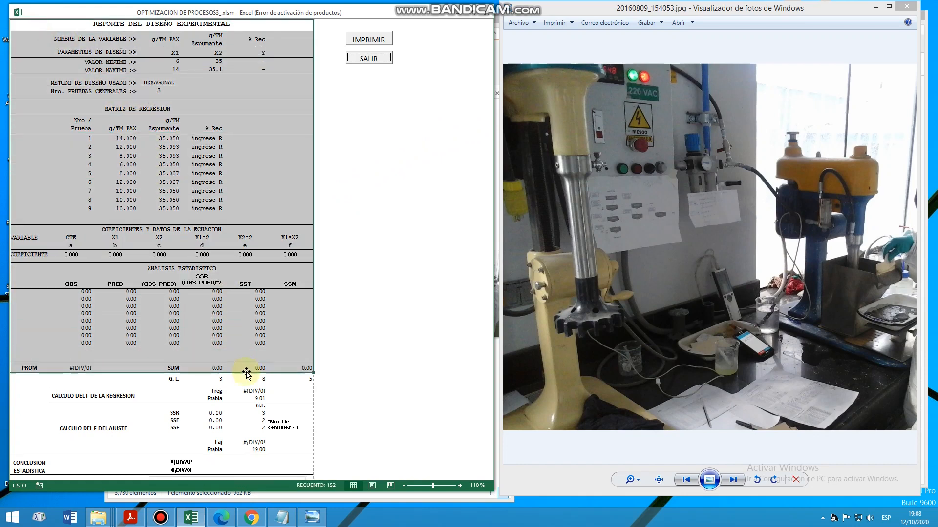
{"action": "left_click", "coordinate": [335, 246]}
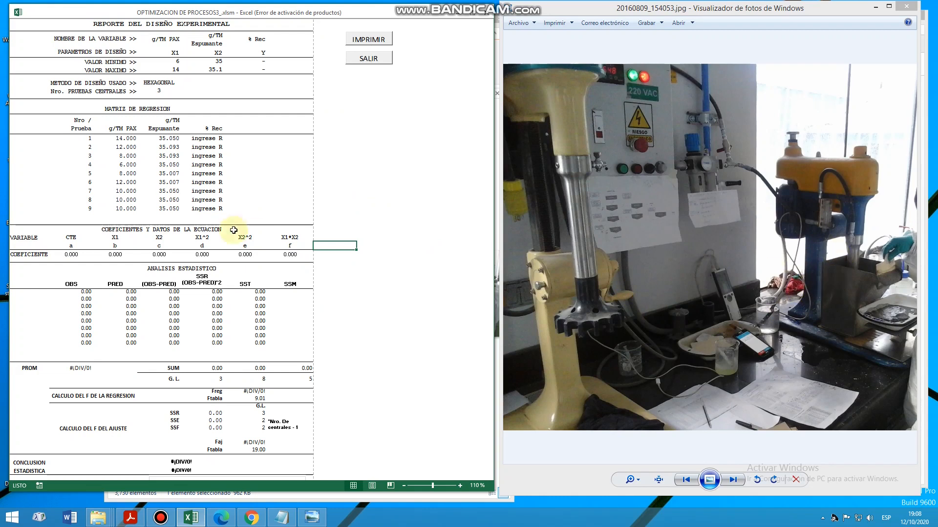
{"action": "left_click", "coordinate": [103, 141]}
{"action": "left_click", "coordinate": [157, 140]}
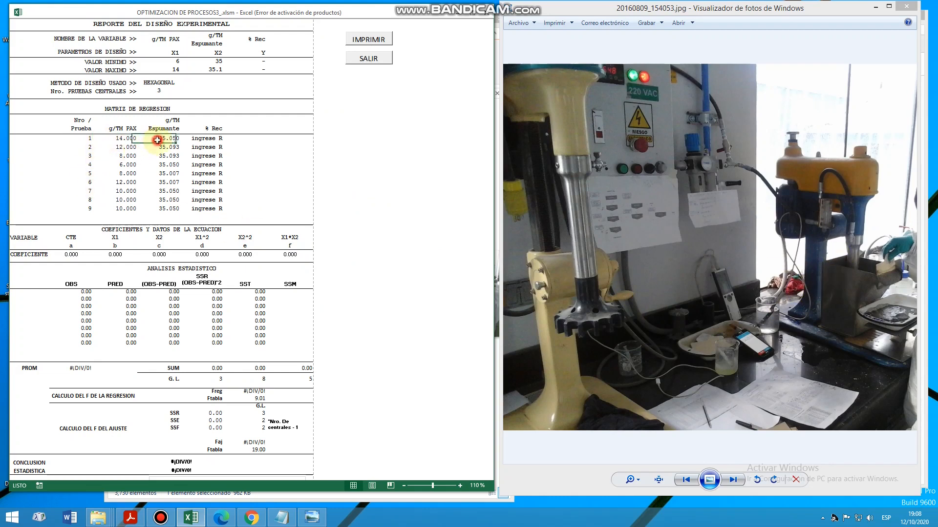
{"action": "left_click", "coordinate": [128, 149]}
{"action": "left_click", "coordinate": [152, 148]}
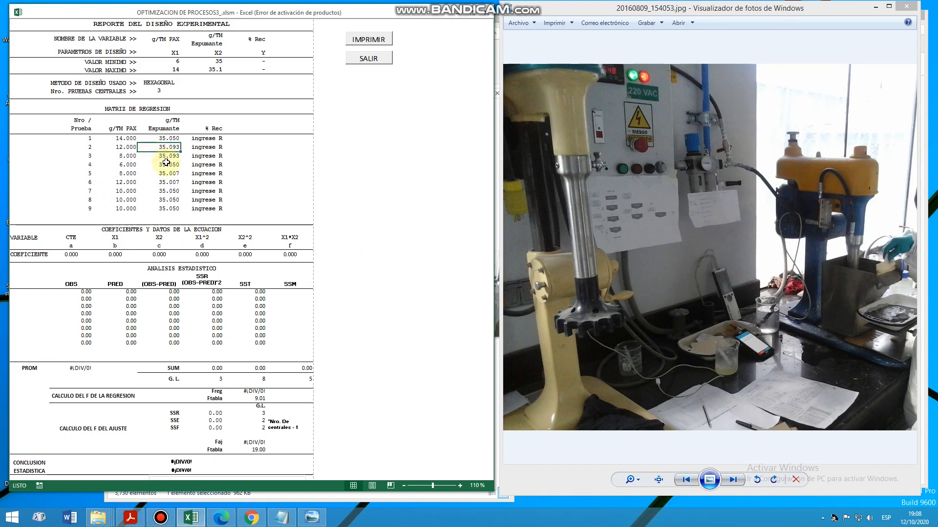
{"action": "left_click", "coordinate": [236, 145]}
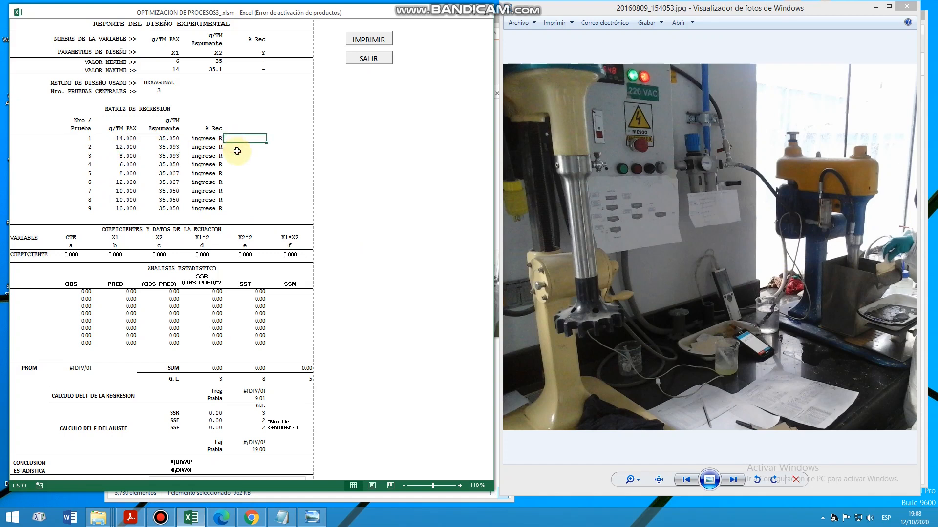
{"action": "left_click", "coordinate": [240, 161]}
{"action": "left_click", "coordinate": [242, 174]}
{"action": "left_click", "coordinate": [242, 189]}
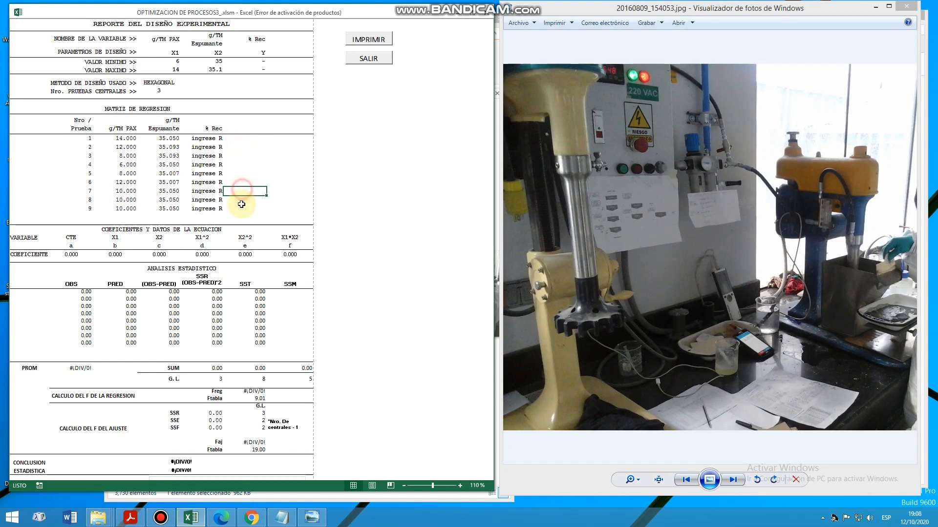
{"action": "left_click", "coordinate": [368, 57]}
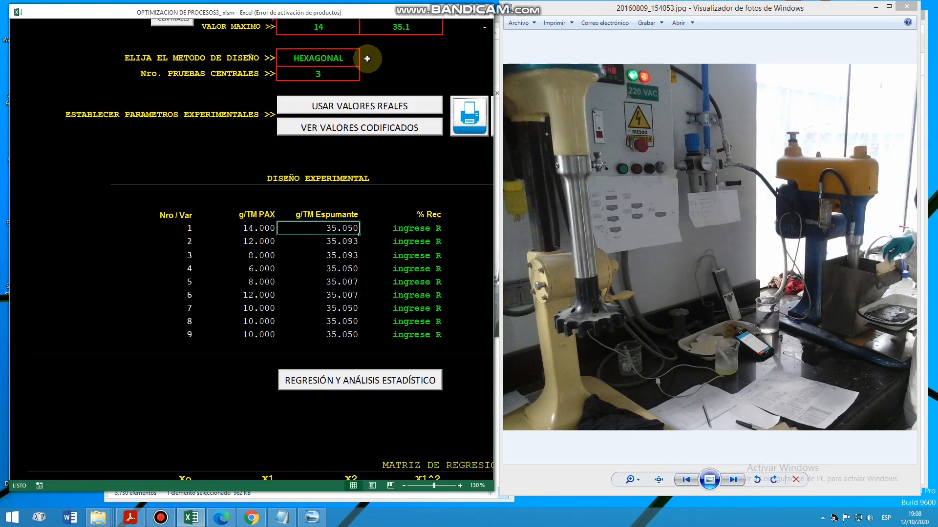
Step: Bring up the thesis PDF at Tabla 4-31 and examine its recovery values against the unfilled % Rec column of the experimental design
{"action": "left_click", "coordinate": [416, 228]}
{"action": "left_click", "coordinate": [418, 241]}
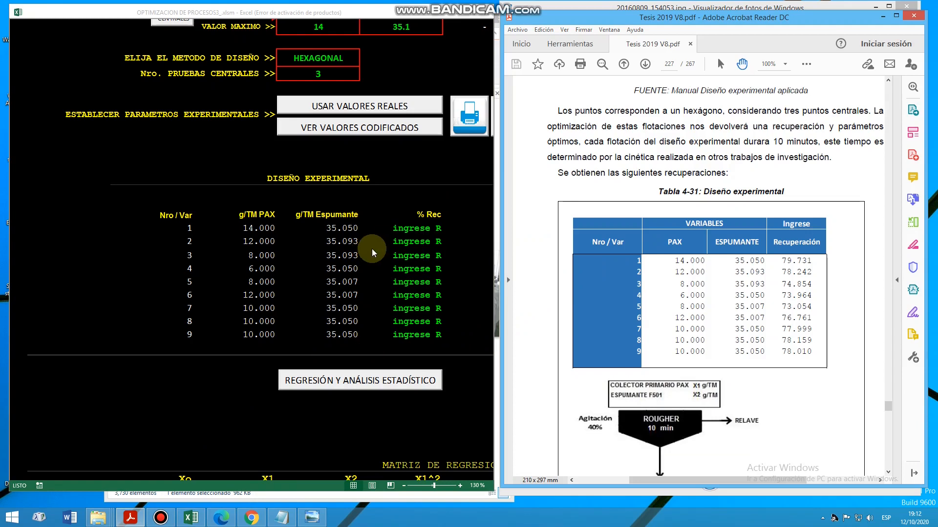
{"action": "left_click", "coordinate": [420, 228]}
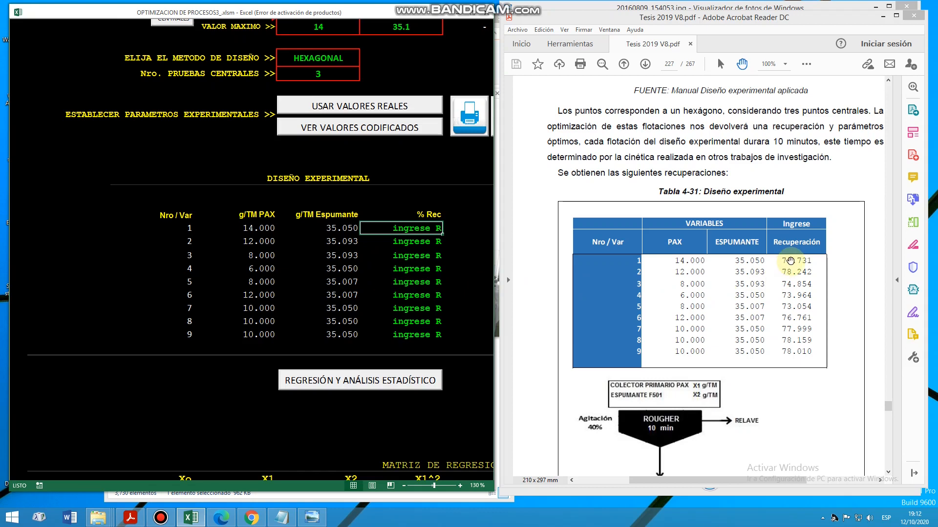
{"action": "left_click", "coordinate": [790, 260]}
{"action": "scroll", "coordinate": [790, 264], "scroll_direction": "down", "scroll_amount": 1}
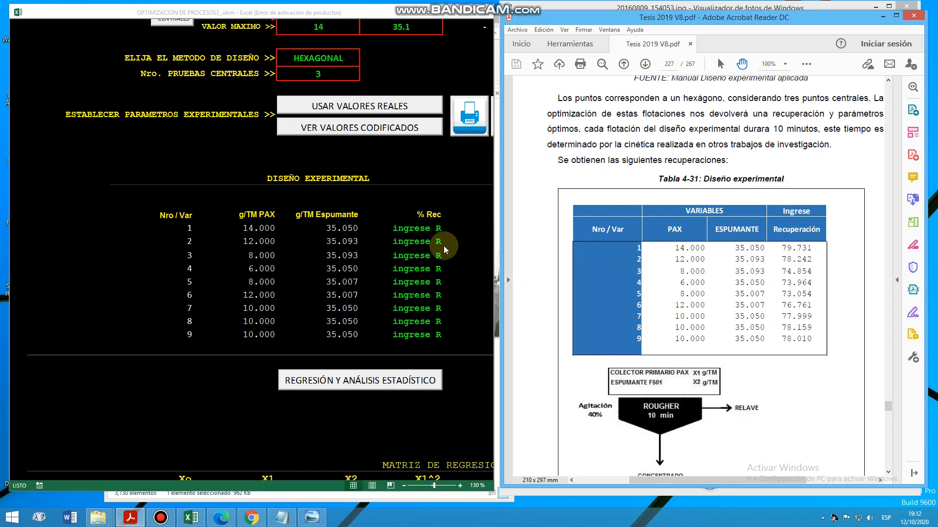
Step: Enter the % Rec values 79.731, 78.242 and 74.854 for tests 1 to 3 in the experimental design table
{"action": "left_click", "coordinate": [413, 227]}
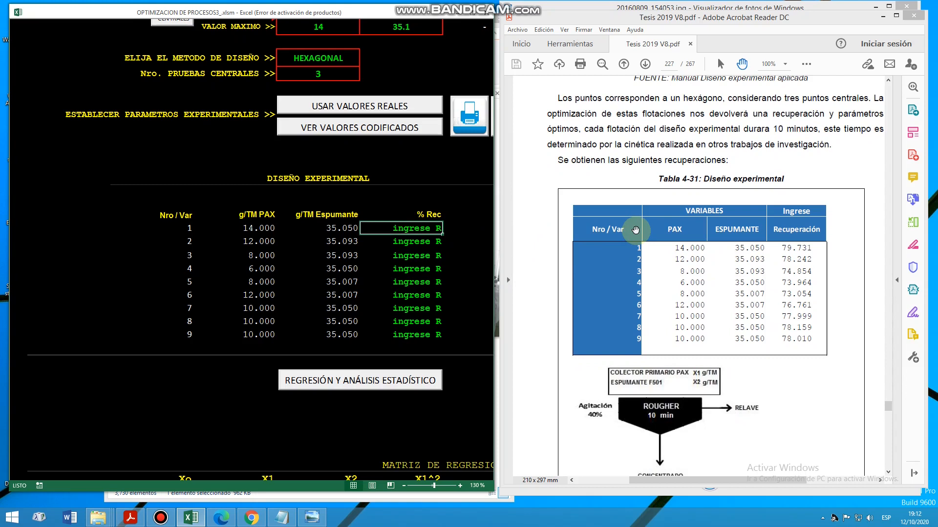
{"action": "type", "text": "79.731"}
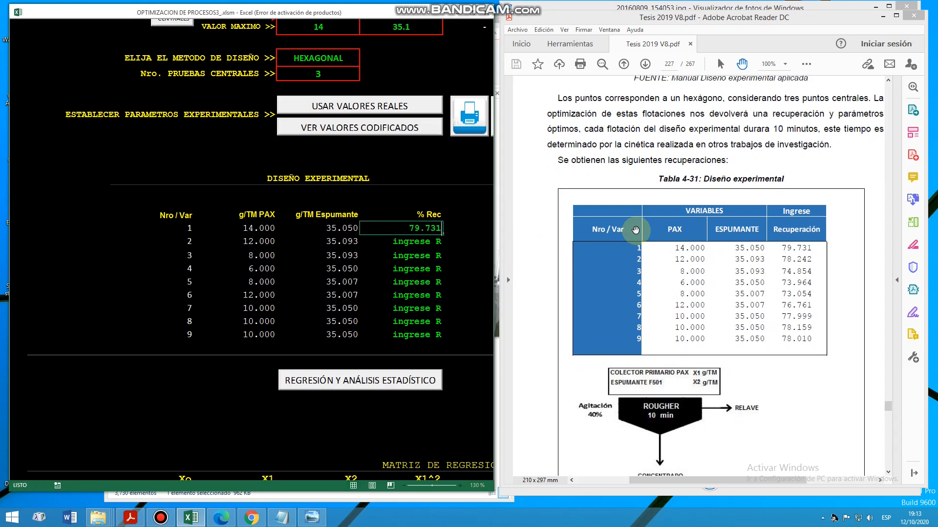
{"action": "key", "text": "Return"}
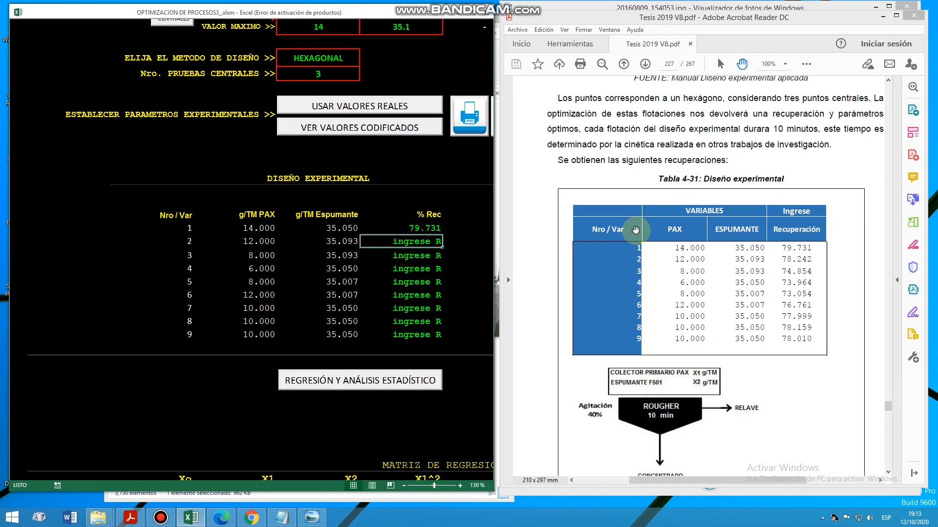
{"action": "type", "text": "78.242"}
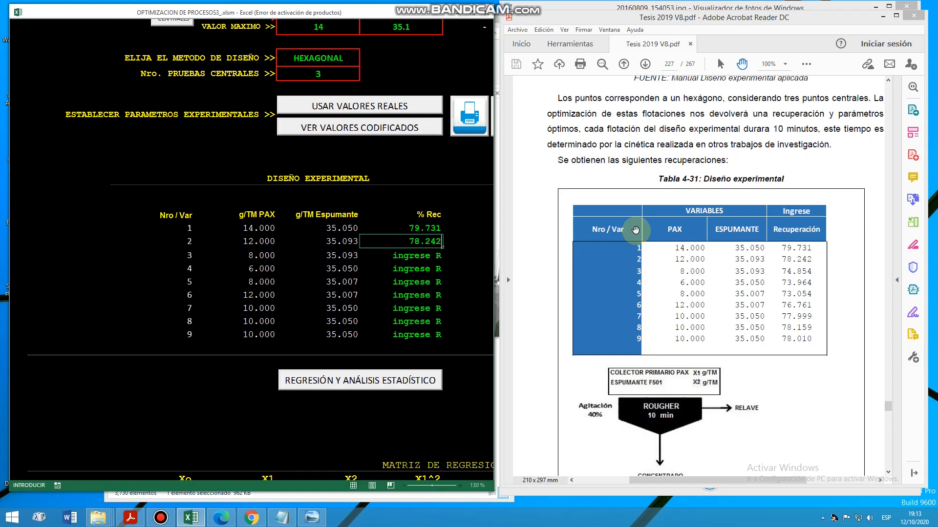
{"action": "key", "text": "Return"}
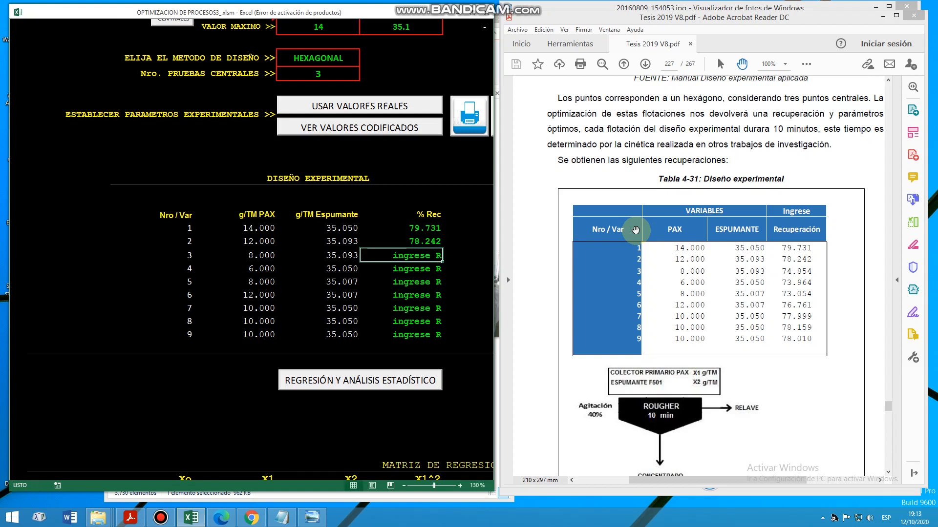
{"action": "type", "text": "74.854"}
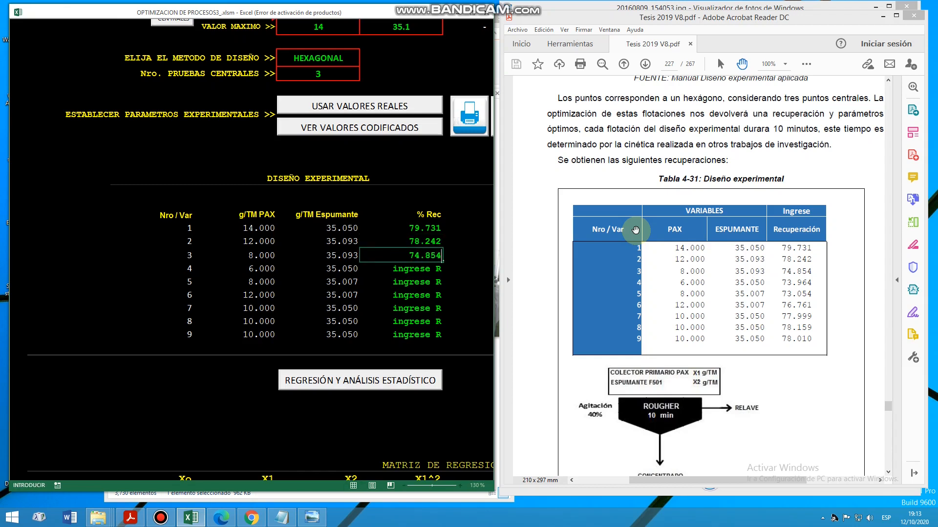
{"action": "key", "text": "Return"}
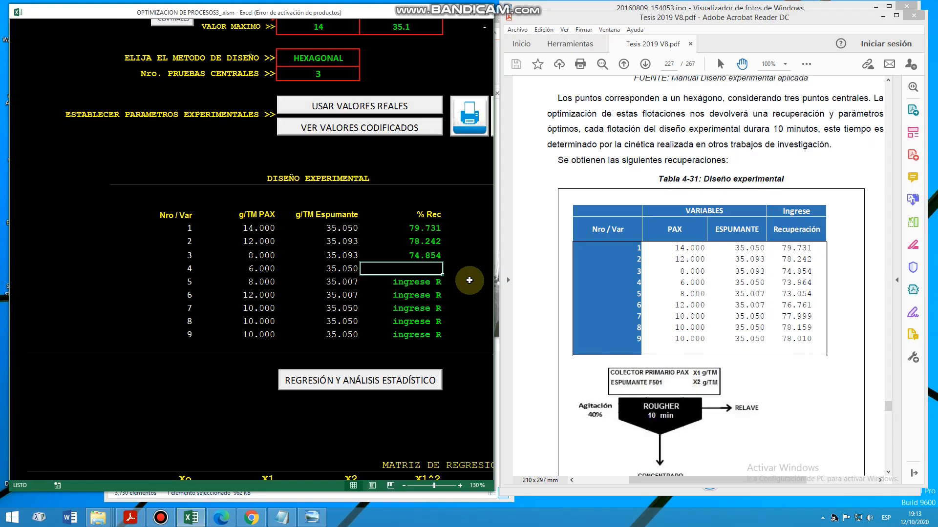
Step: Enter the % Rec values 73.964, 73.054 and 76.761 for tests 4 to 6 in the experimental design table
{"action": "type", "text": "73.964"}
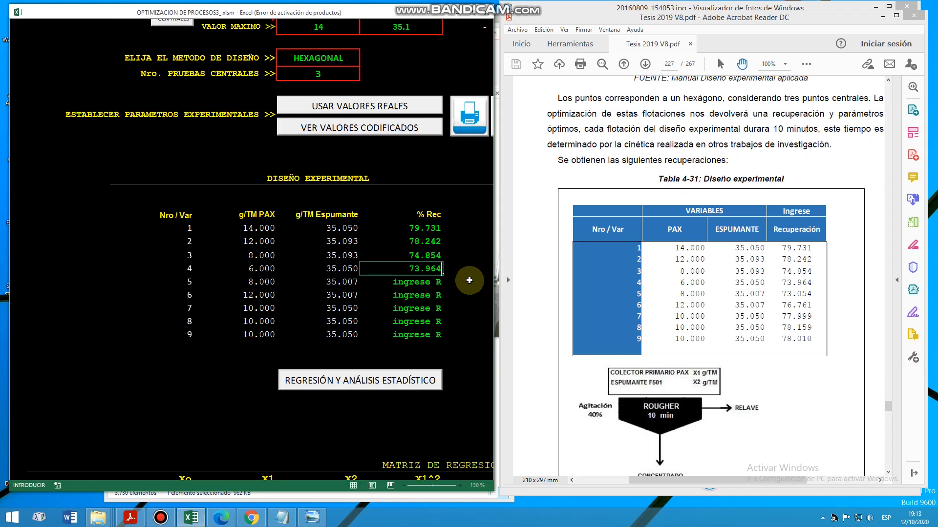
{"action": "key", "text": "Return"}
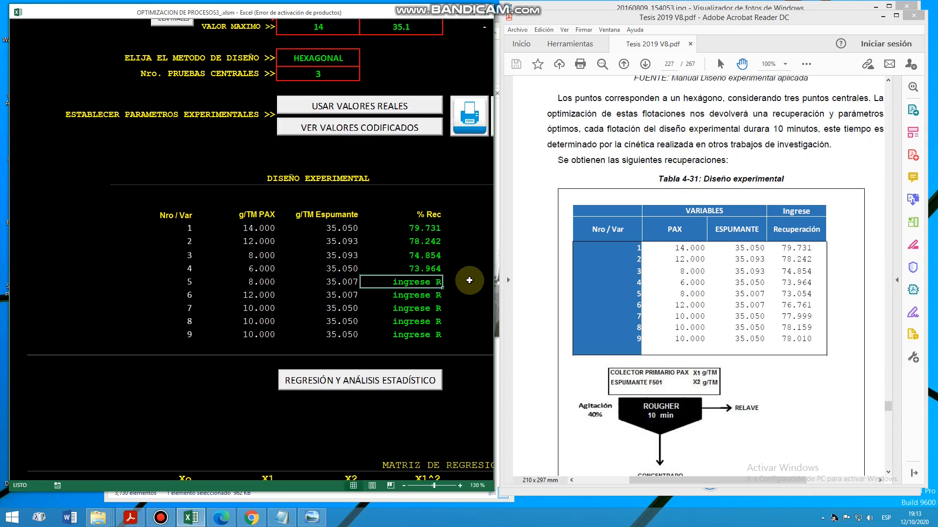
{"action": "type", "text": "73.0"}
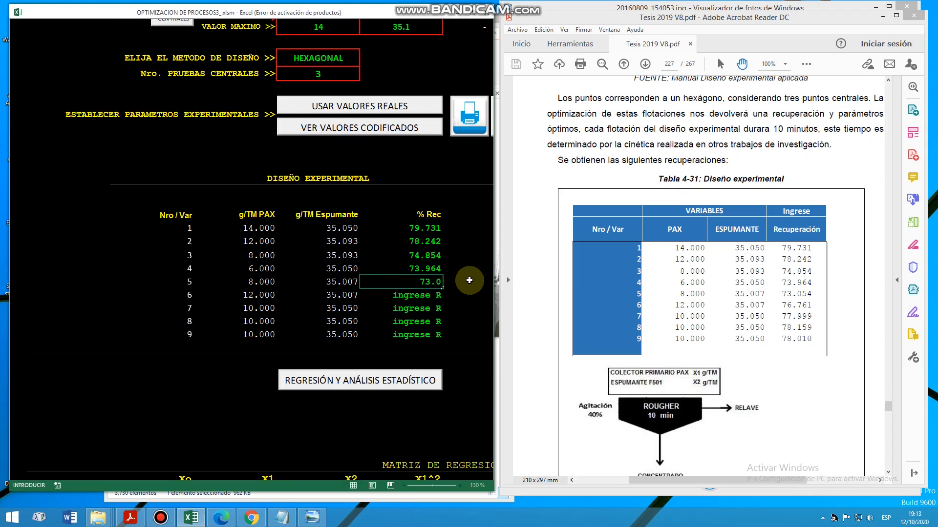
{"action": "type", "text": "54"}
{"action": "key", "text": "Return"}
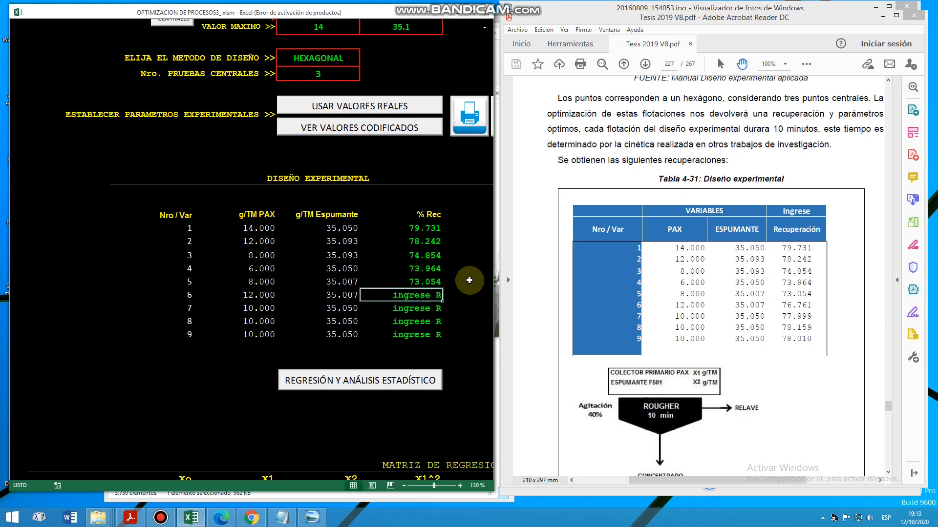
{"action": "type", "text": "76.761"}
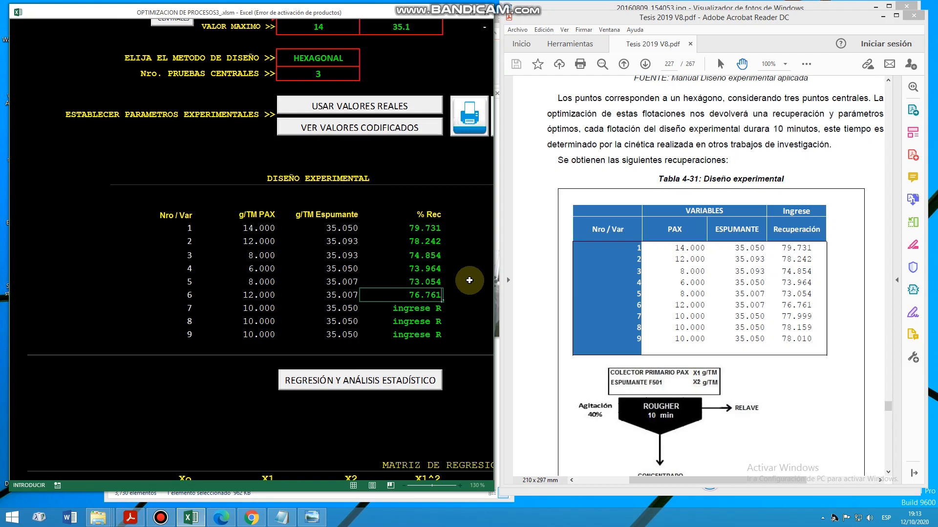
{"action": "key", "text": "Return"}
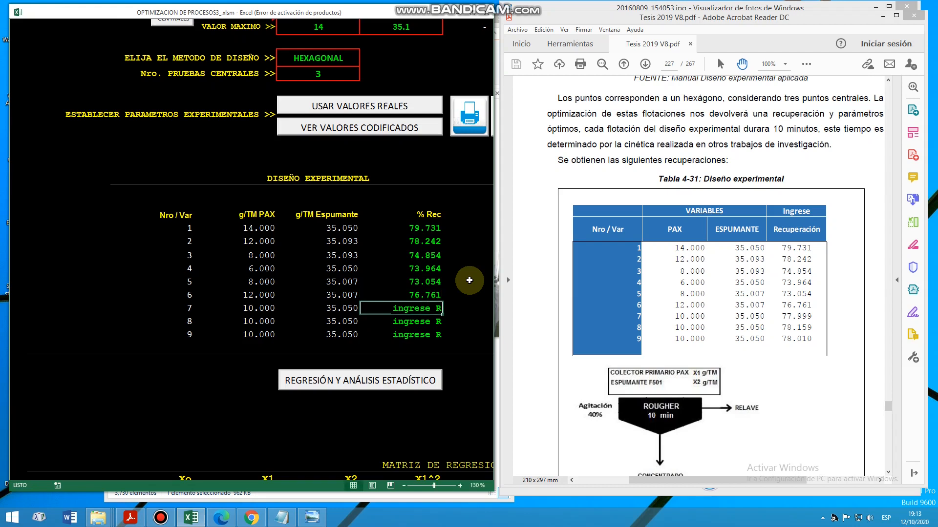
Step: Enter the % Rec values 77.999, 78.159 and 78.010 for the central tests 7 to 9
{"action": "type", "text": "77.999"}
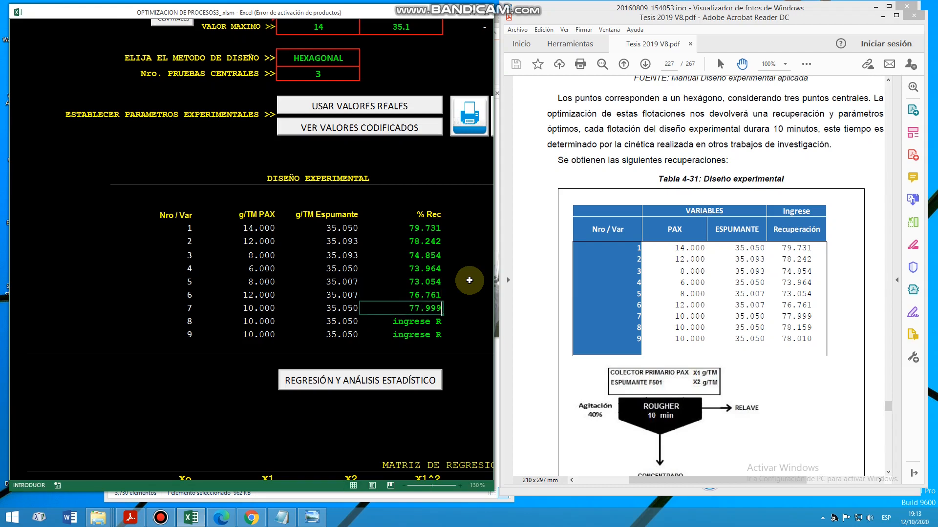
{"action": "key", "text": "Return"}
{"action": "type", "text": "78.159"}
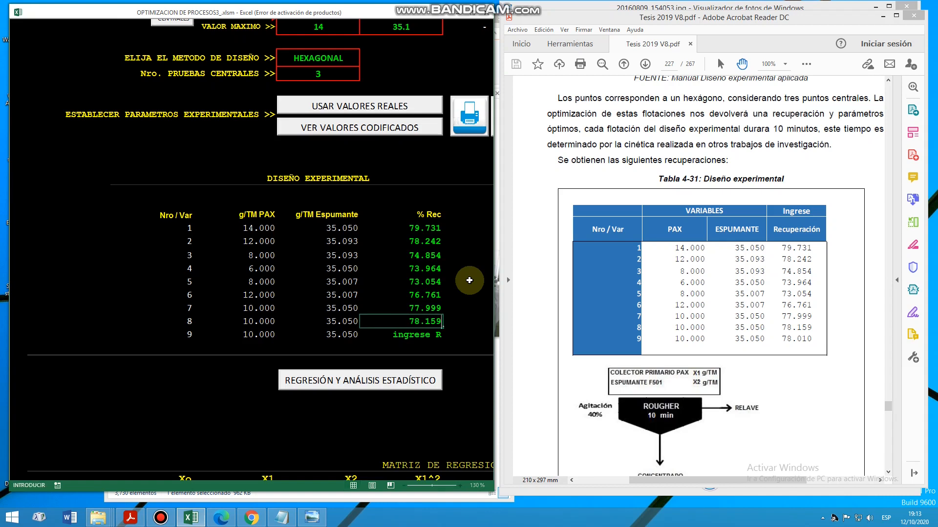
{"action": "key", "text": "Return"}
{"action": "type", "text": "78.159"}
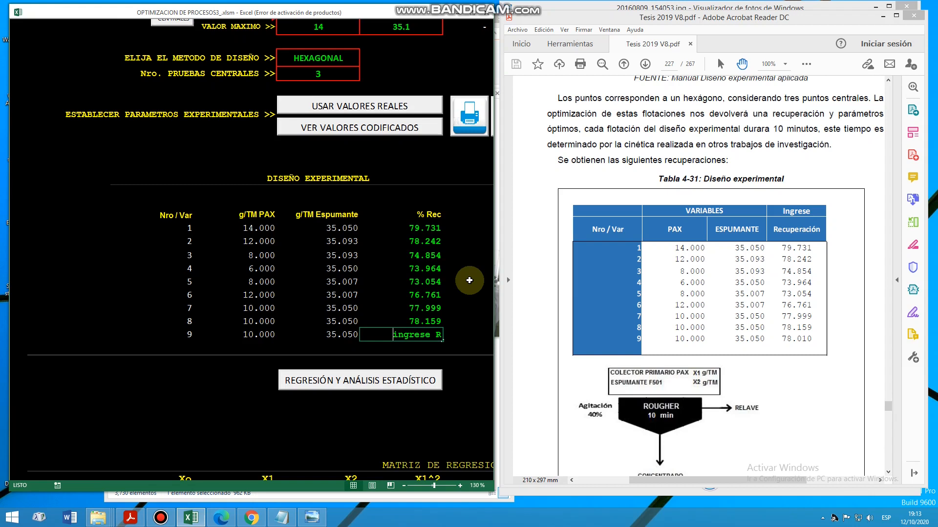
{"action": "type", "text": "8.010"}
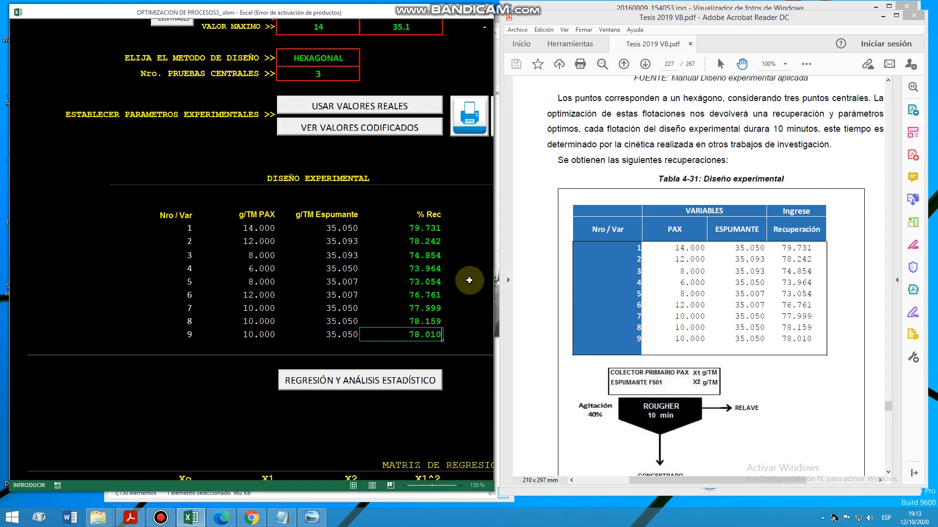
{"action": "key", "text": "Return"}
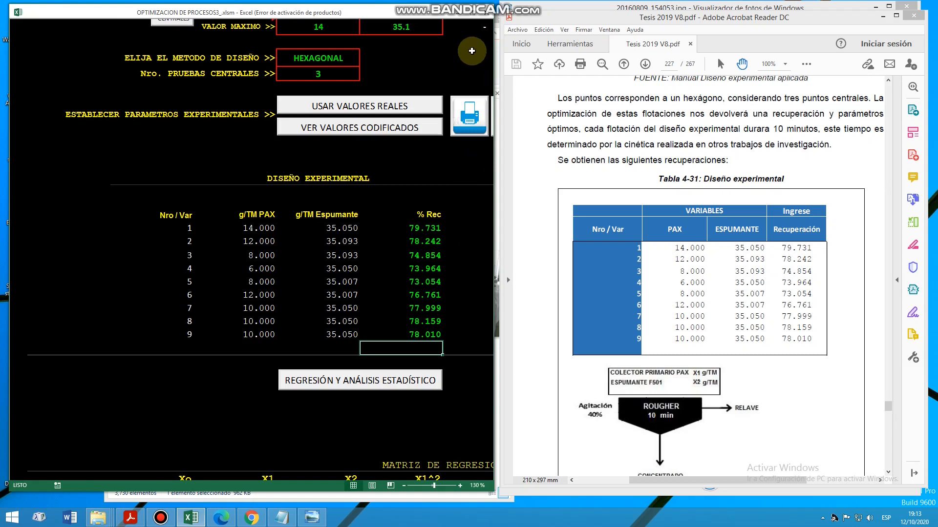
Step: Maximize the workbook window and examine the regression matrix, coefficients, statistical analysis, F calculations, optimal response and optimization chart sections
{"action": "double_click", "coordinate": [473, 17]}
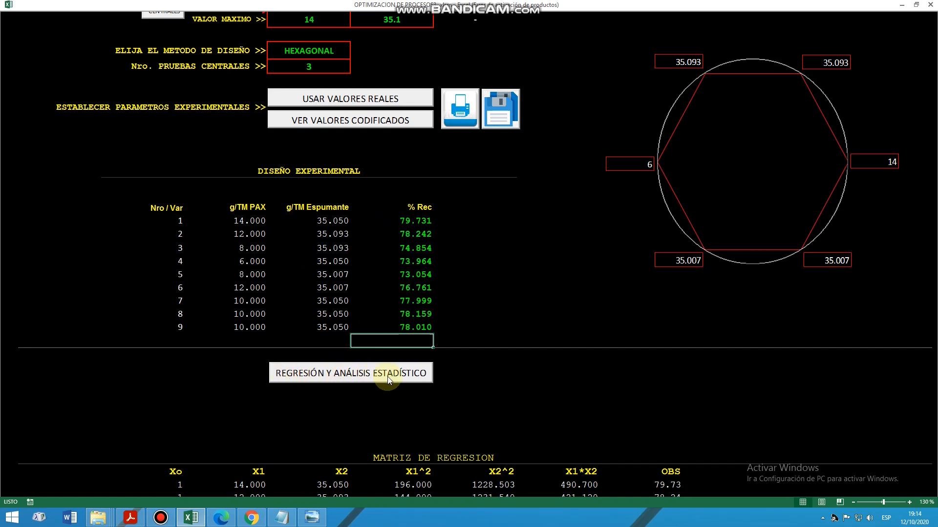
{"action": "scroll", "coordinate": [388, 377], "scroll_direction": "down", "scroll_amount": 8}
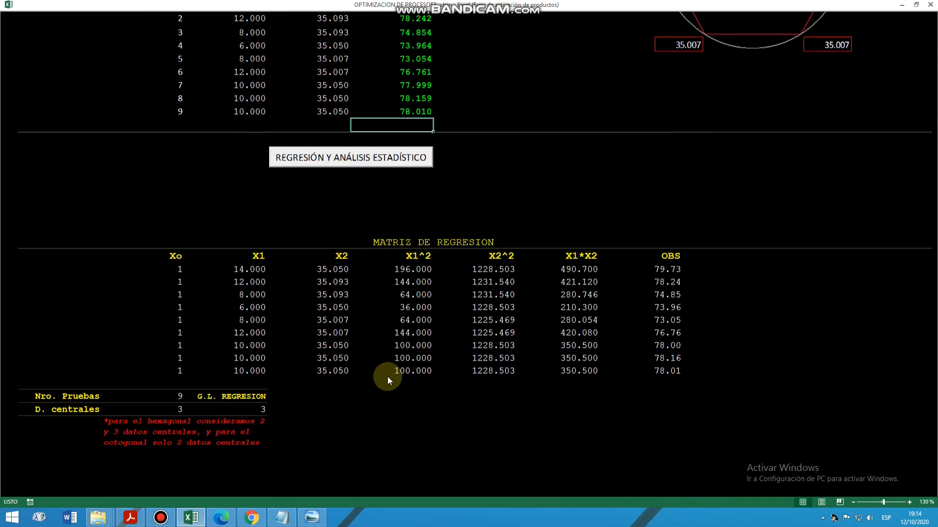
{"action": "scroll", "coordinate": [387, 376], "scroll_direction": "down", "scroll_amount": 6}
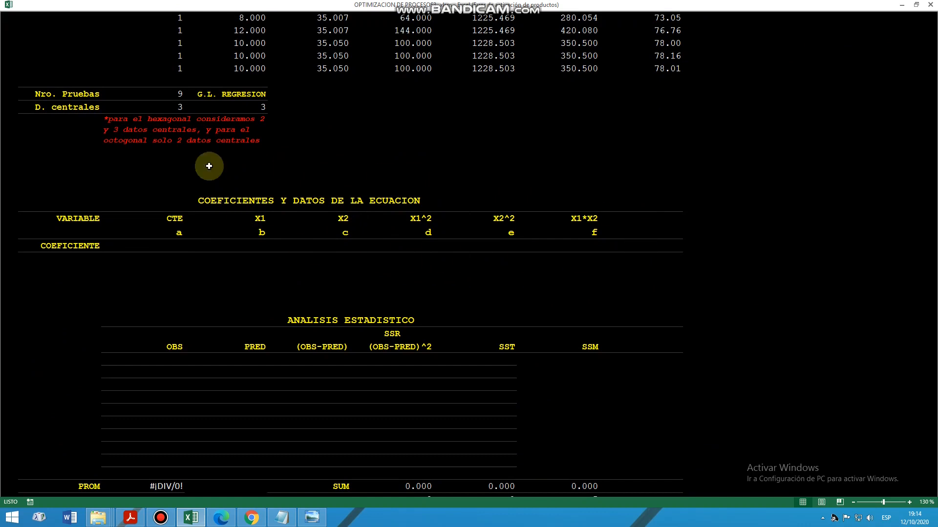
{"action": "scroll", "coordinate": [359, 282], "scroll_direction": "down", "scroll_amount": 4}
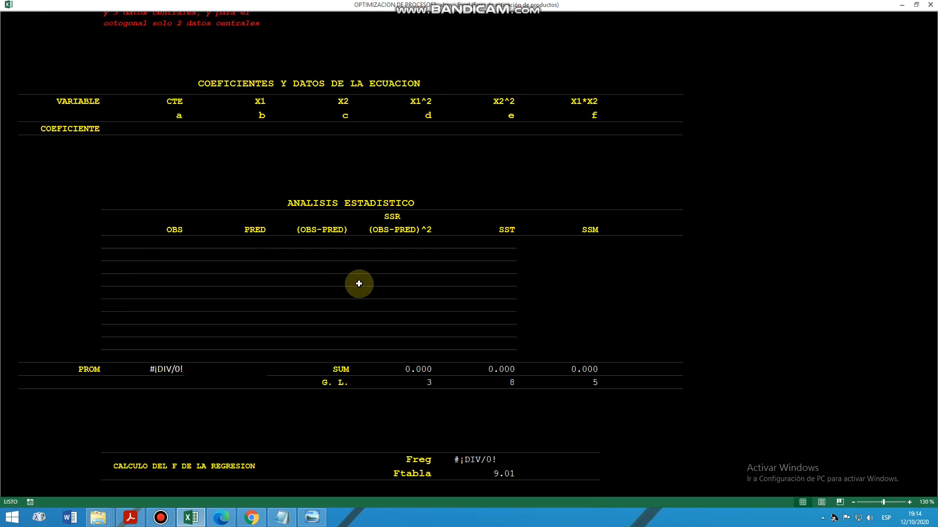
{"action": "scroll", "coordinate": [381, 395], "scroll_direction": "down", "scroll_amount": 5}
{"action": "scroll", "coordinate": [381, 394], "scroll_direction": "up", "scroll_amount": 6}
{"action": "scroll", "coordinate": [381, 398], "scroll_direction": "down", "scroll_amount": 5}
{"action": "scroll", "coordinate": [381, 399], "scroll_direction": "down", "scroll_amount": 1}
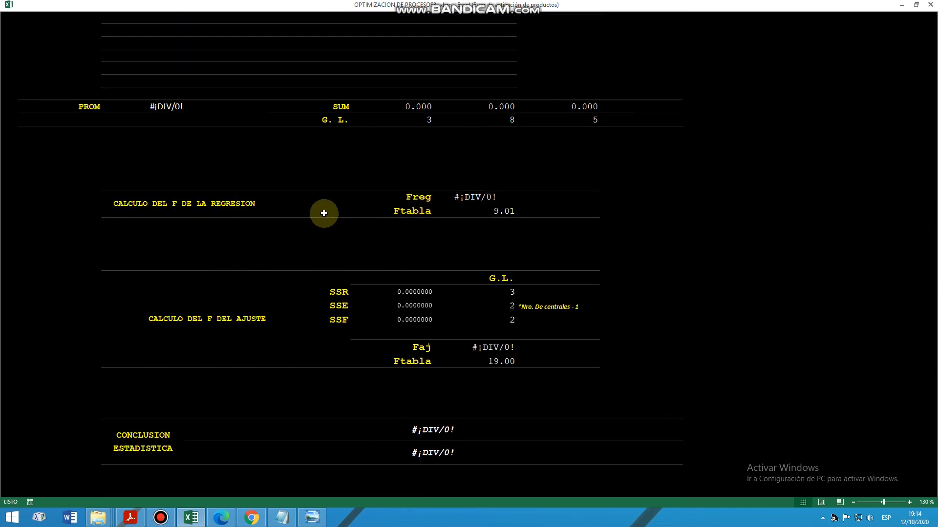
{"action": "scroll", "coordinate": [279, 290], "scroll_direction": "down", "scroll_amount": 1}
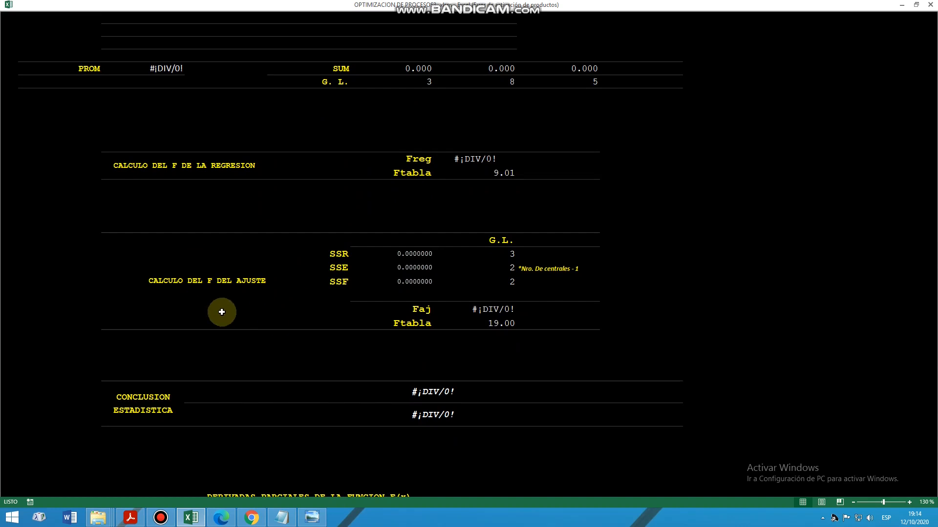
{"action": "scroll", "coordinate": [234, 312], "scroll_direction": "down", "scroll_amount": 4}
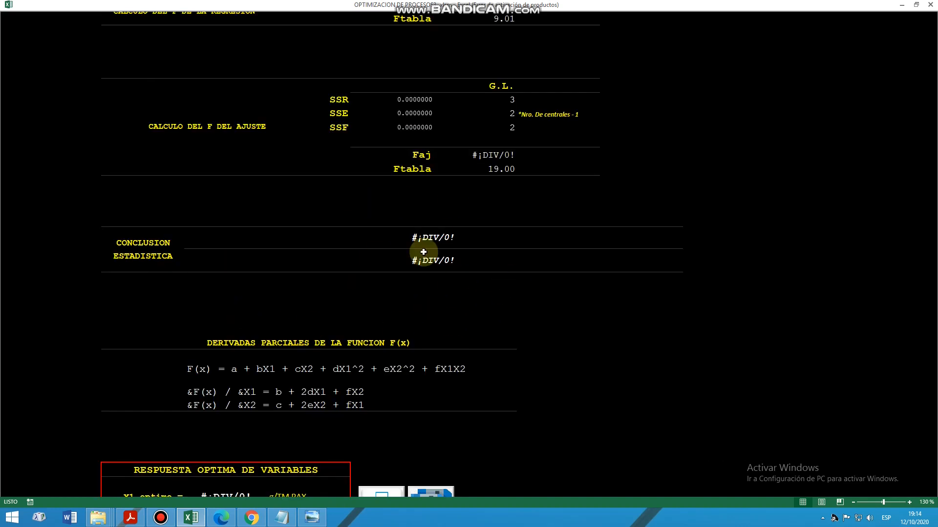
{"action": "scroll", "coordinate": [441, 285], "scroll_direction": "down", "scroll_amount": 6}
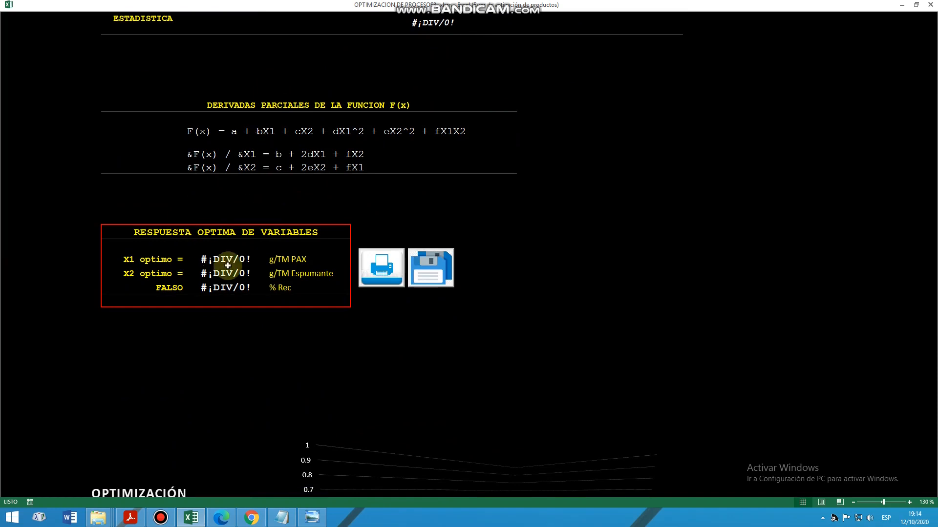
{"action": "scroll", "coordinate": [290, 337], "scroll_direction": "down", "scroll_amount": 5}
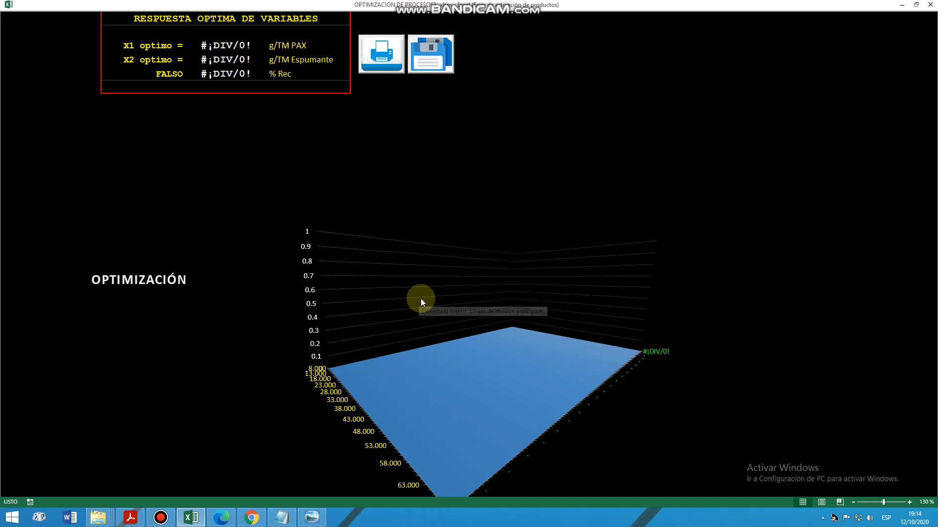
{"action": "scroll", "coordinate": [421, 303], "scroll_direction": "up", "scroll_amount": 20}
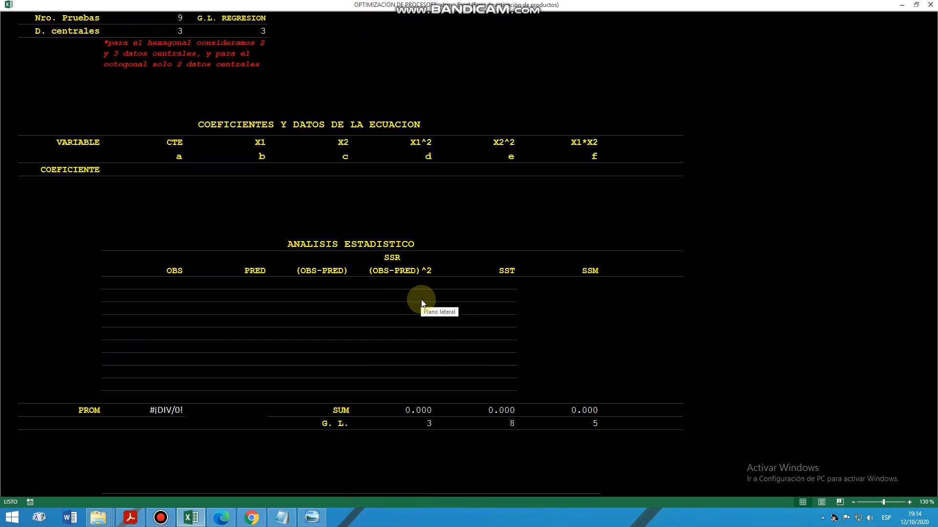
{"action": "scroll", "coordinate": [420, 303], "scroll_direction": "up", "scroll_amount": 3}
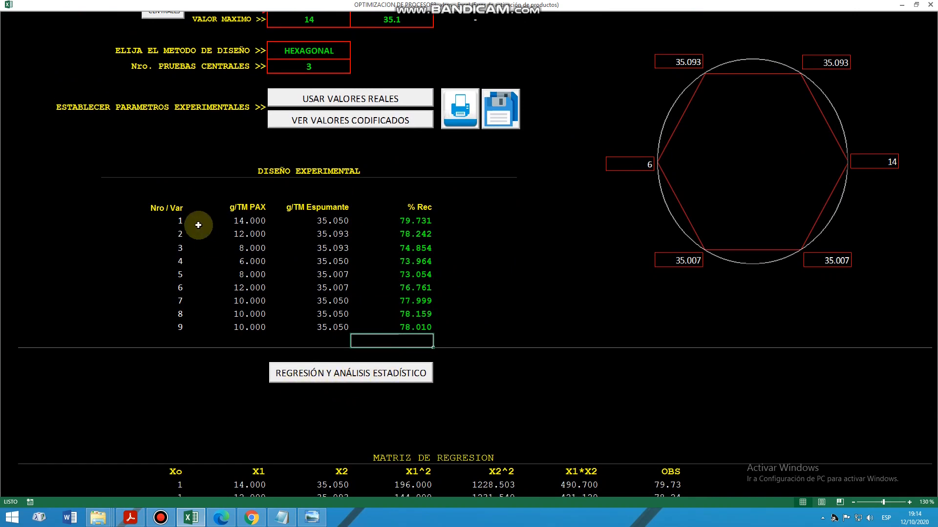
Step: Run the regression and statistical analysis on the nine tests and view the optimal response table and surface chart
{"action": "left_click_drag", "start_coordinate": [168, 221], "coordinate": [398, 324]}
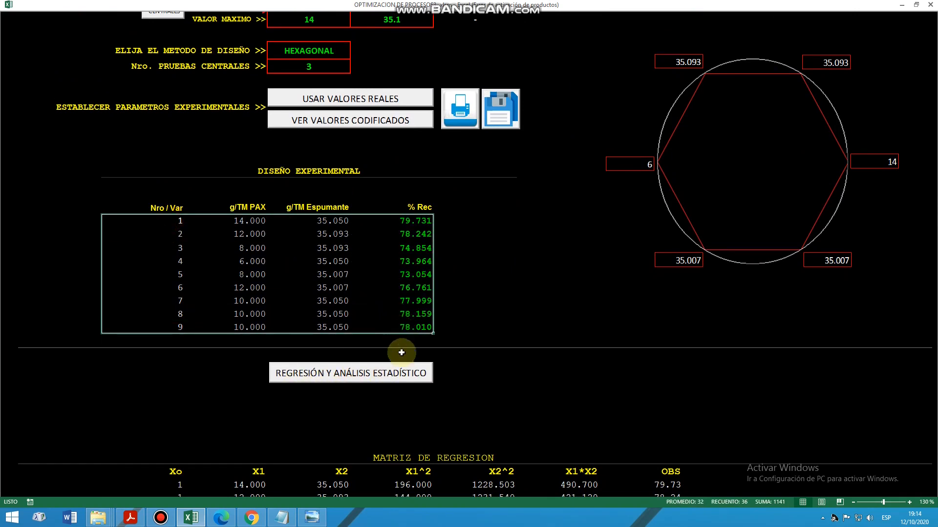
{"action": "left_click", "coordinate": [328, 378]}
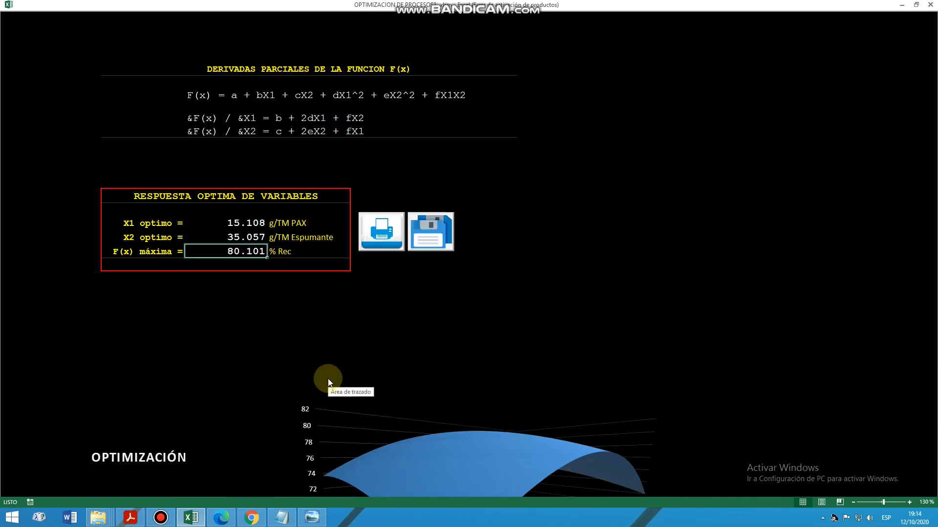
{"action": "scroll", "coordinate": [327, 378], "scroll_direction": "down", "scroll_amount": 3}
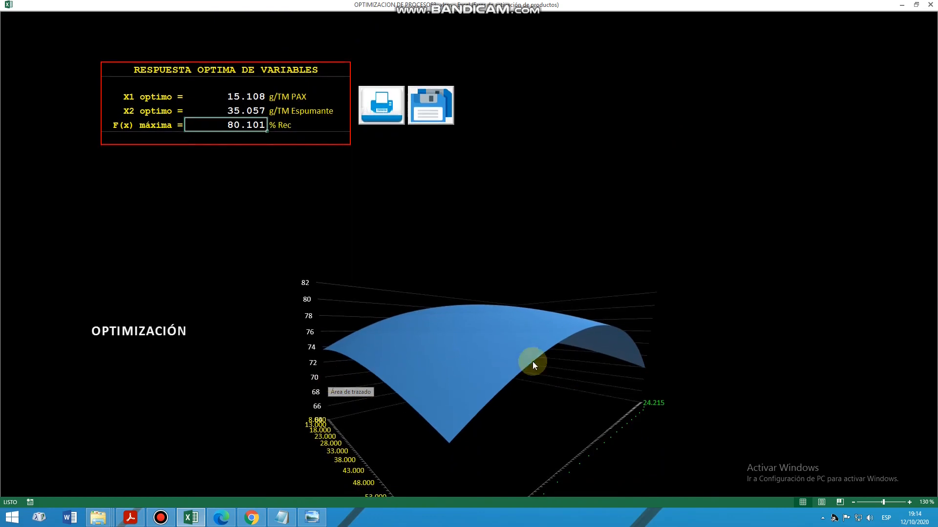
Step: Examine the optimal response table's X1, X2 and maximum F(x) values, together with the partial derivatives and optimization surface chart
{"action": "scroll", "coordinate": [481, 415], "scroll_direction": "up", "scroll_amount": 5}
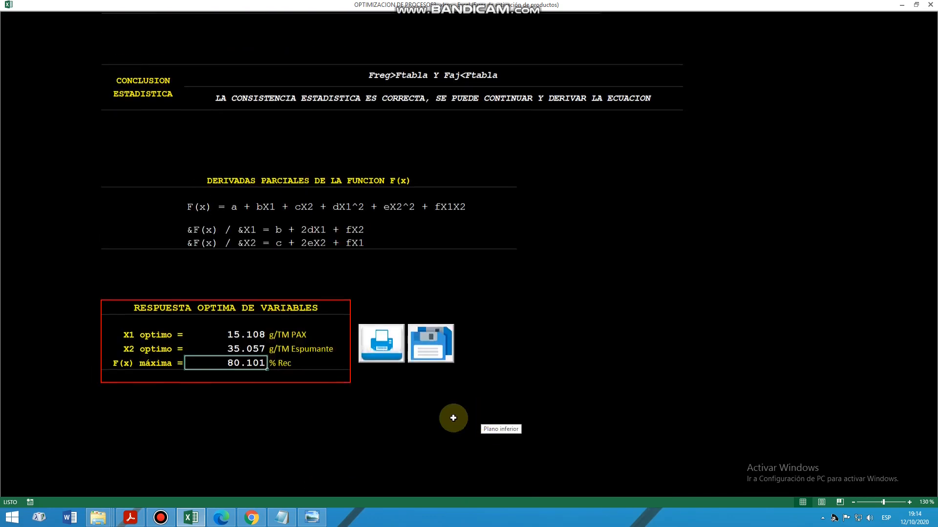
{"action": "scroll", "coordinate": [453, 418], "scroll_direction": "up", "scroll_amount": 1}
{"action": "left_click_drag", "start_coordinate": [125, 362], "coordinate": [229, 417]}
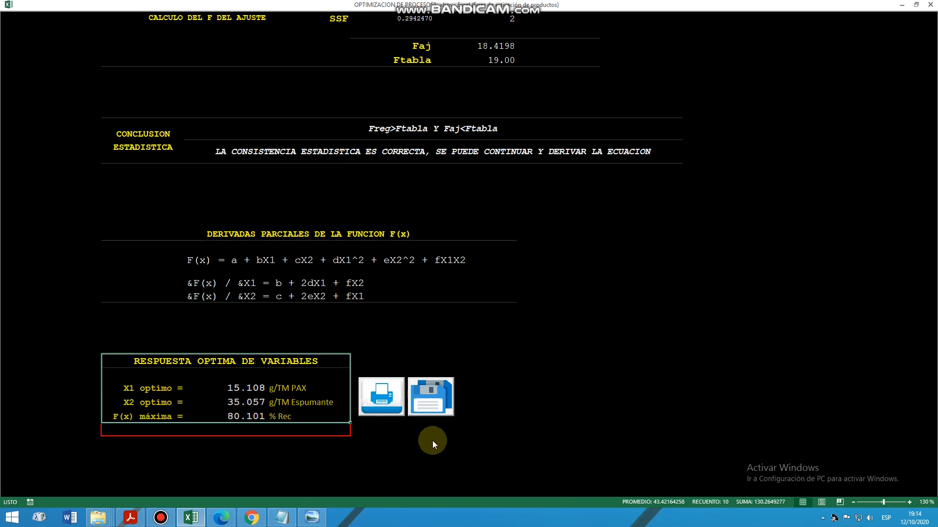
{"action": "left_click", "coordinate": [574, 348]}
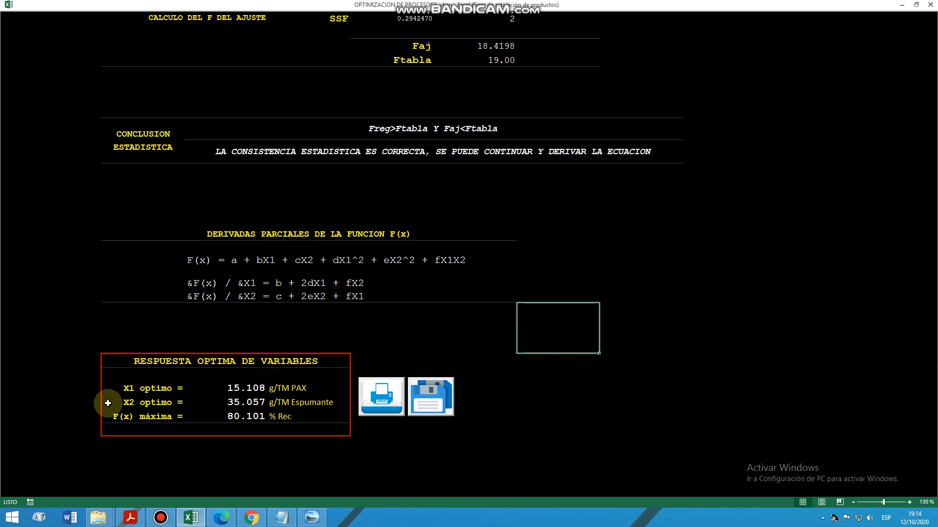
{"action": "left_click", "coordinate": [128, 389]}
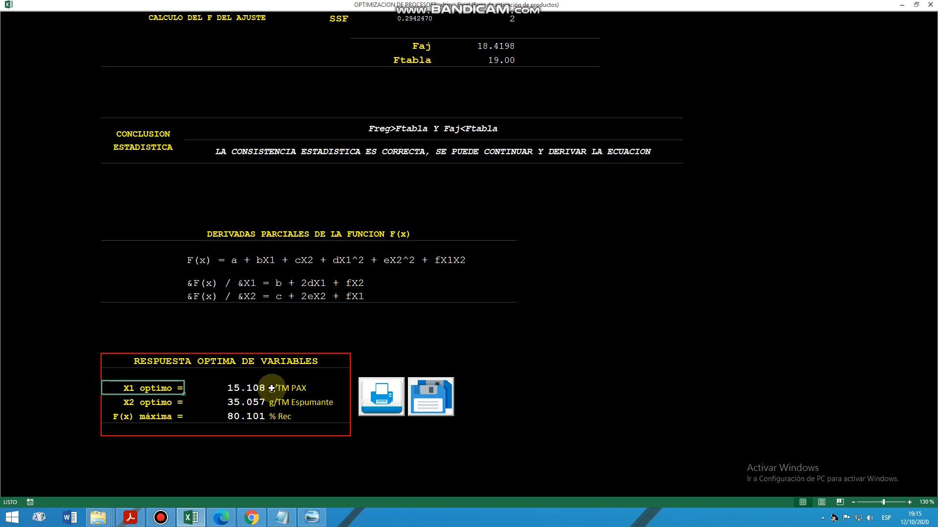
{"action": "left_click", "coordinate": [133, 404]}
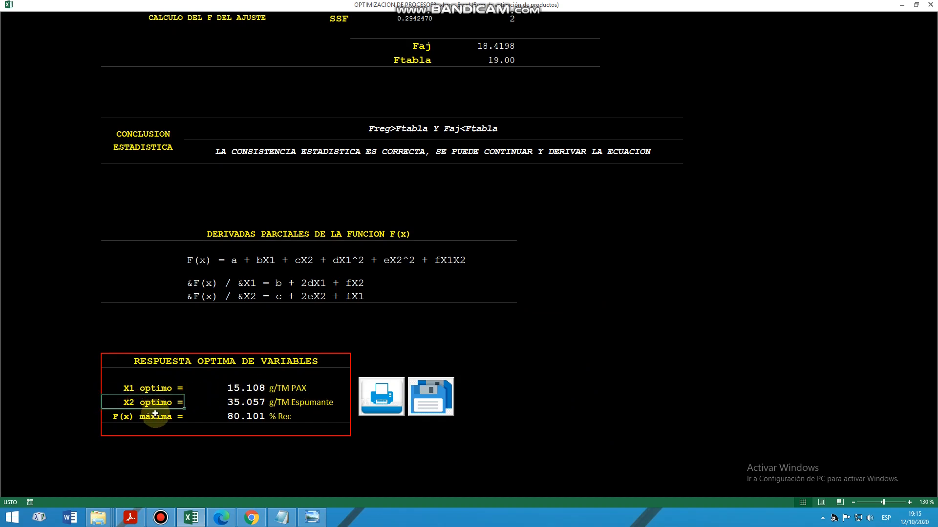
{"action": "left_click", "coordinate": [239, 405]}
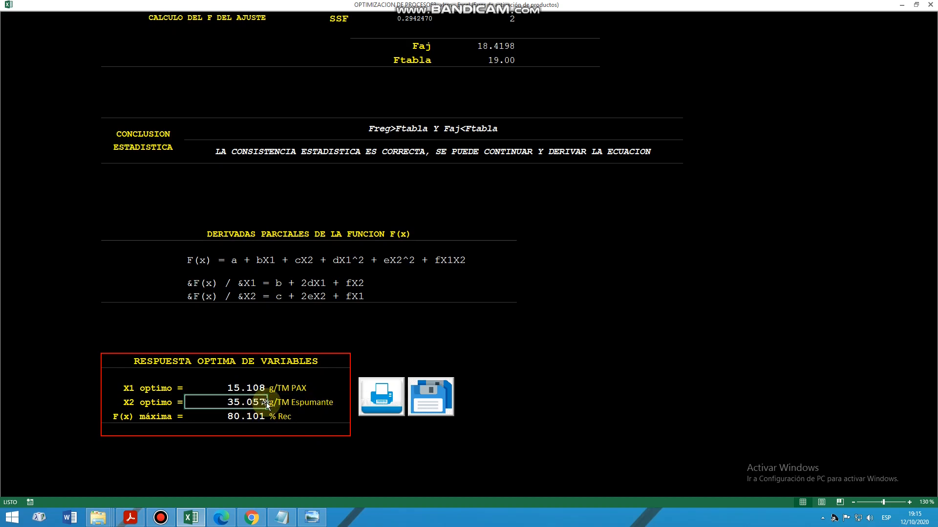
{"action": "left_click", "coordinate": [125, 417]}
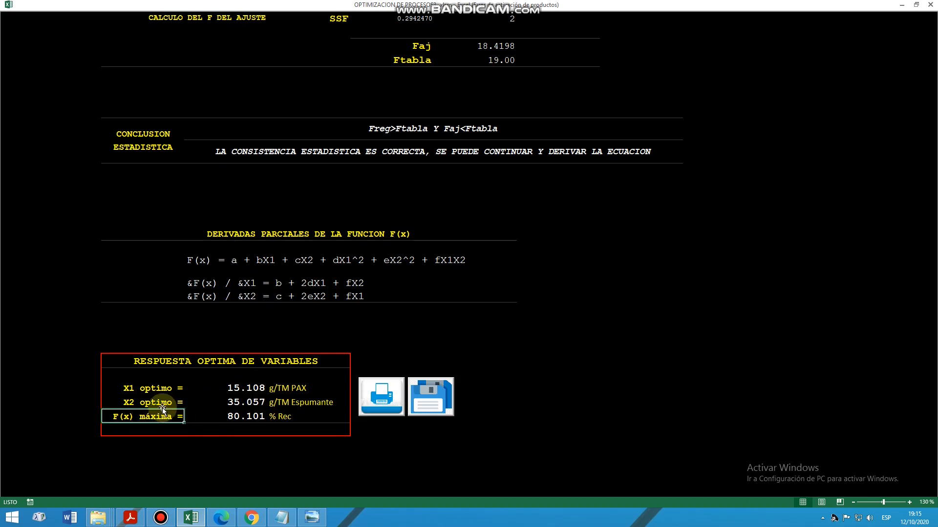
{"action": "left_click", "coordinate": [235, 420]}
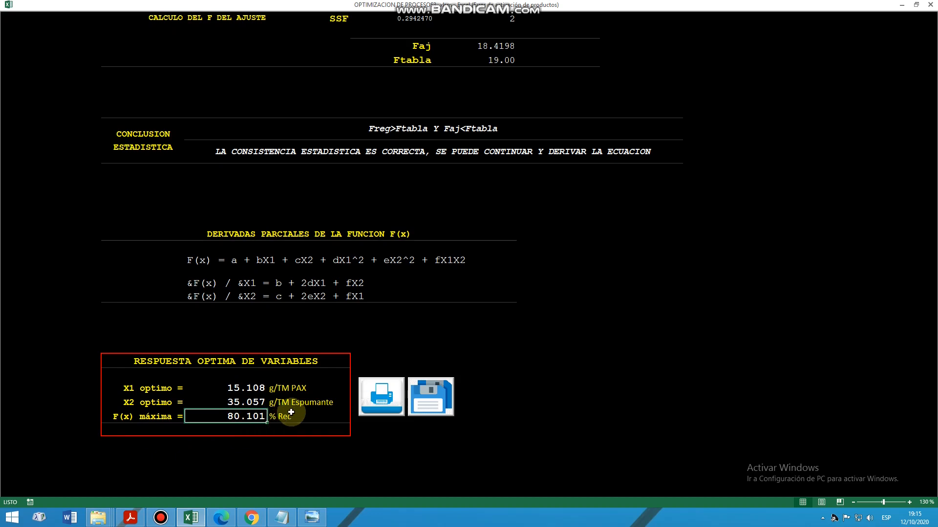
{"action": "scroll", "coordinate": [291, 412], "scroll_direction": "down", "scroll_amount": 4}
{"action": "scroll", "coordinate": [291, 412], "scroll_direction": "down", "scroll_amount": 3}
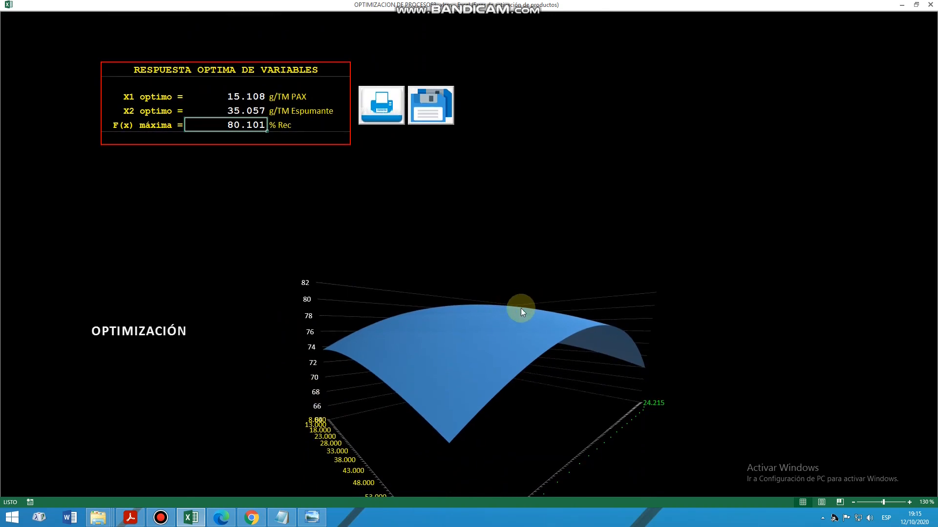
Step: Review the regression matrix, equation coefficients, statistical analysis, F calculations and statistical conclusion for the nine tests
{"action": "scroll", "coordinate": [520, 308], "scroll_direction": "up", "scroll_amount": 20}
{"action": "scroll", "coordinate": [500, 330], "scroll_direction": "up", "scroll_amount": 10}
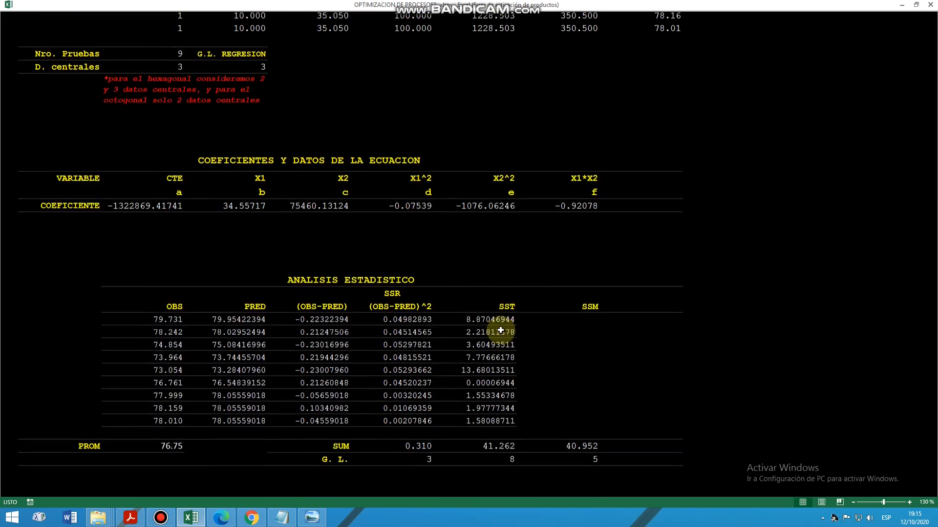
{"action": "left_click_drag", "start_coordinate": [157, 244], "coordinate": [533, 385]}
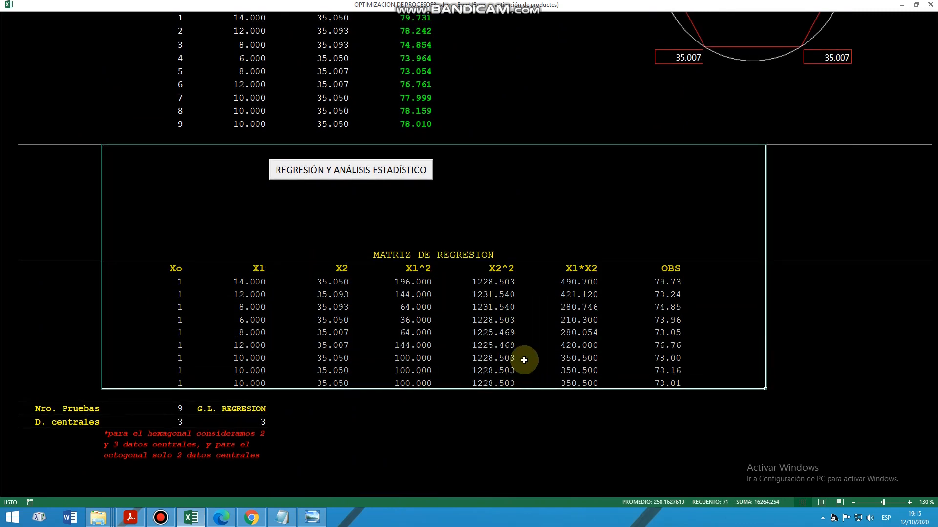
{"action": "scroll", "coordinate": [507, 349], "scroll_direction": "down", "scroll_amount": 3}
{"action": "left_click", "coordinate": [249, 302]}
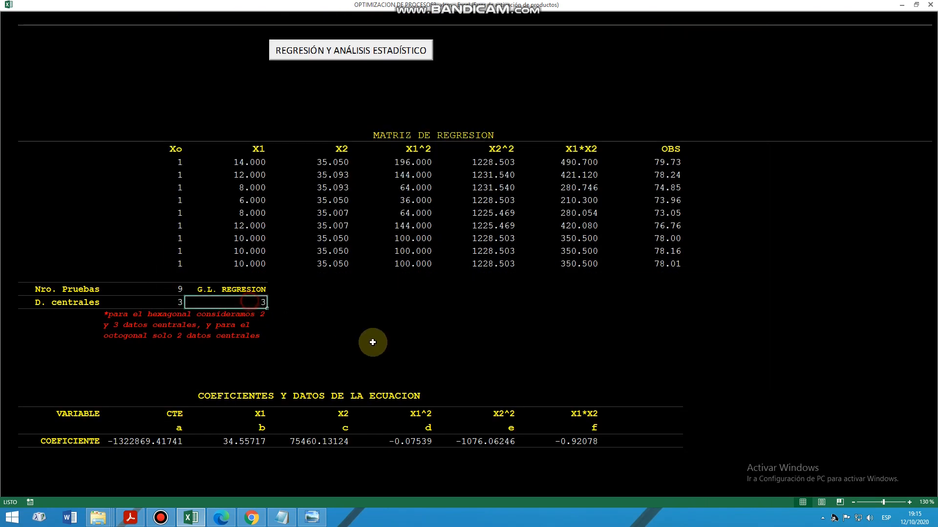
{"action": "scroll", "coordinate": [373, 341], "scroll_direction": "down", "scroll_amount": 5}
{"action": "left_click_drag", "start_coordinate": [155, 223], "coordinate": [563, 222]}
{"action": "left_click_drag", "start_coordinate": [494, 230], "coordinate": [465, 257]}
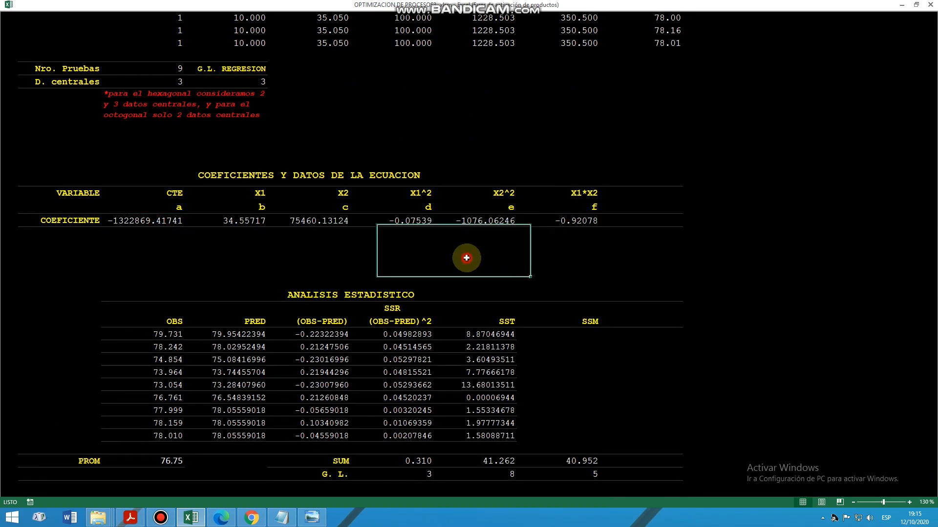
{"action": "scroll", "coordinate": [466, 256], "scroll_direction": "down", "scroll_amount": 4}
{"action": "scroll", "coordinate": [382, 293], "scroll_direction": "down", "scroll_amount": 10}
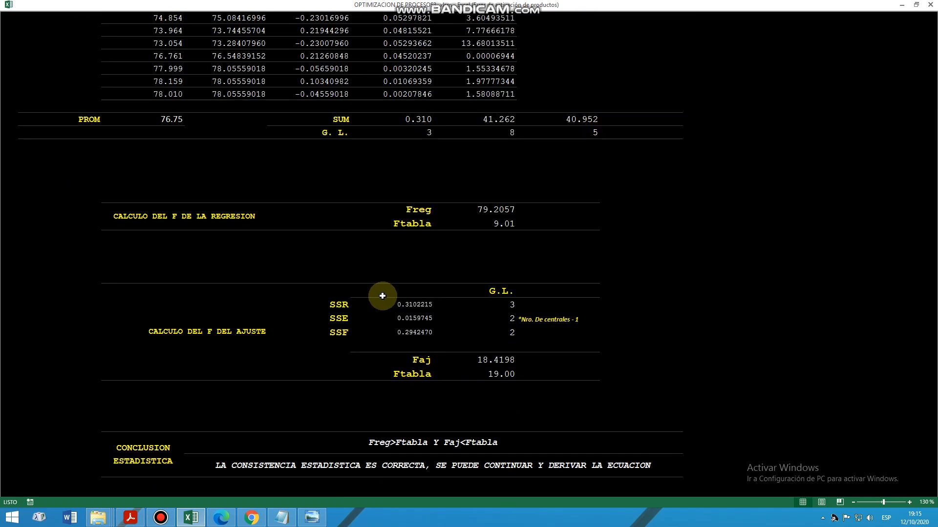
{"action": "scroll", "coordinate": [383, 296], "scroll_direction": "down", "scroll_amount": 1}
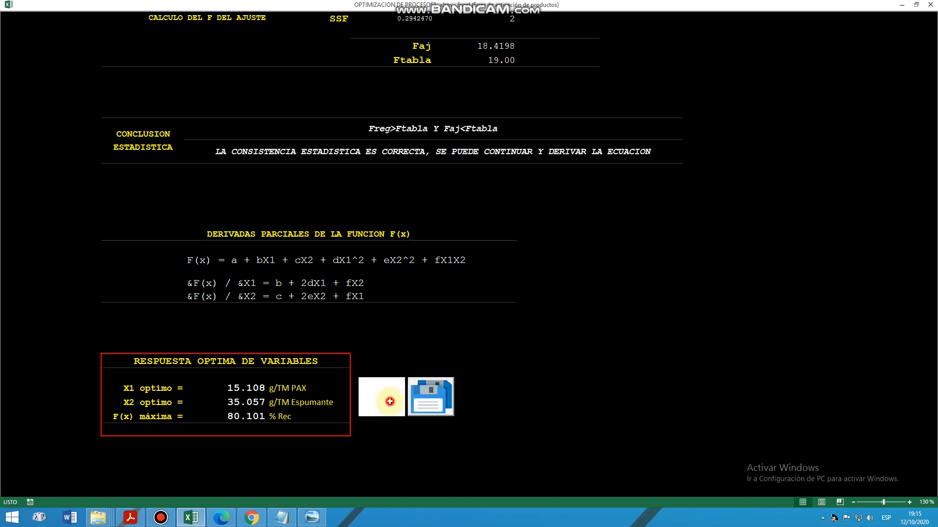
Step: Open the printable experimental design report and review it through to the optimal response and chart
{"action": "left_click", "coordinate": [389, 401]}
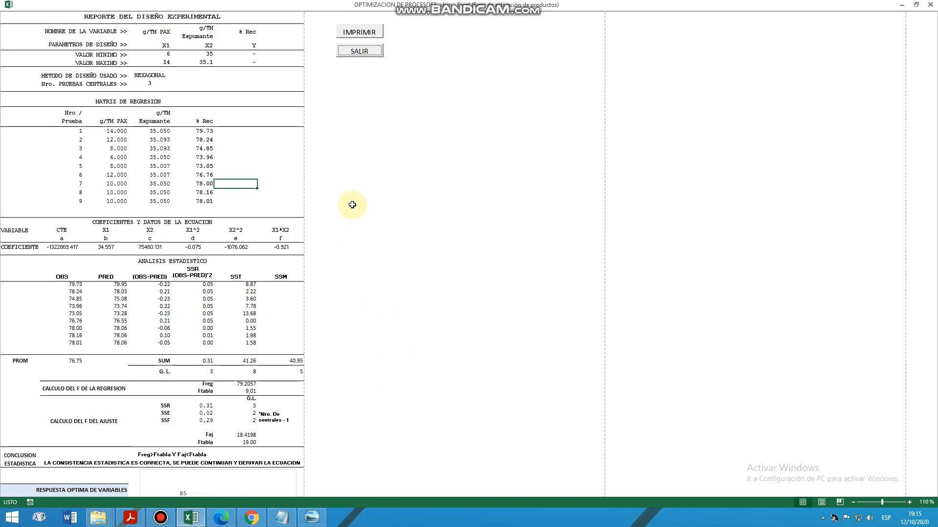
{"action": "left_click", "coordinate": [335, 127]}
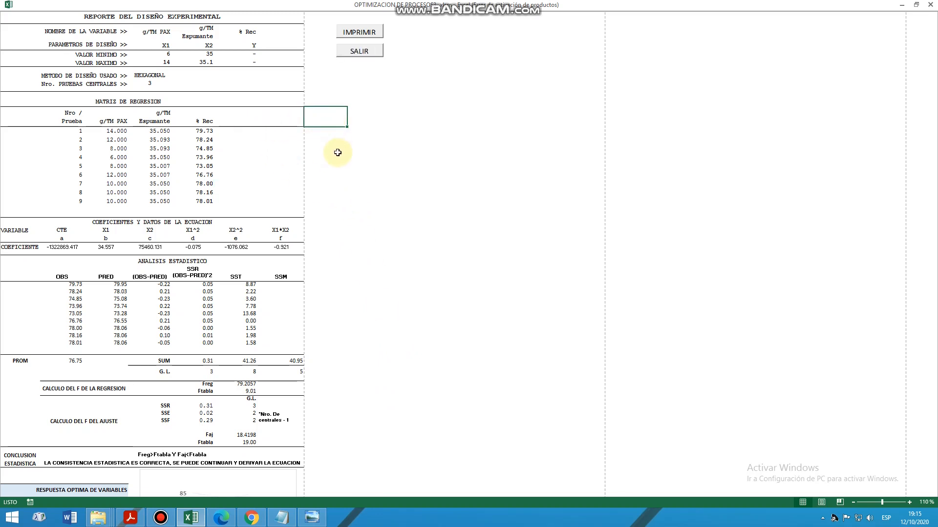
{"action": "scroll", "coordinate": [337, 152], "scroll_direction": "down", "scroll_amount": 2}
{"action": "scroll", "coordinate": [338, 152], "scroll_direction": "down", "scroll_amount": 1}
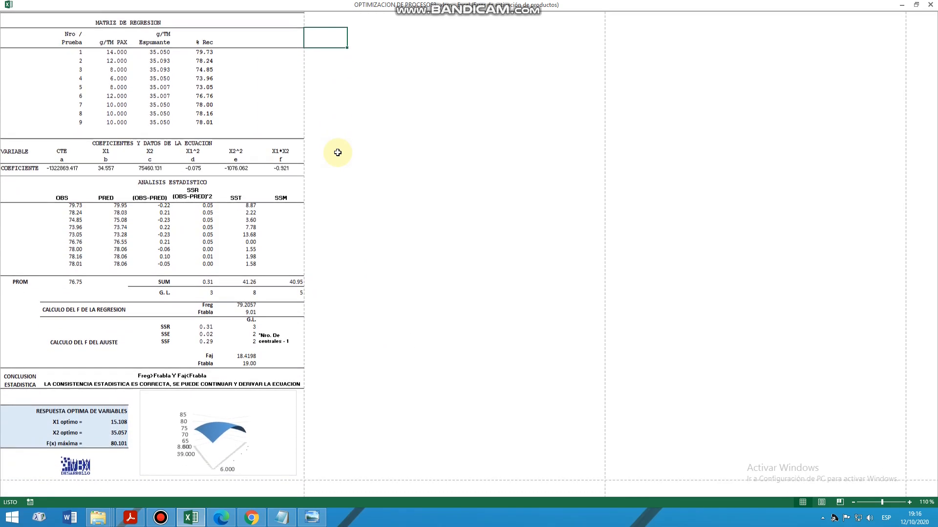
{"action": "scroll", "coordinate": [338, 152], "scroll_direction": "up", "scroll_amount": 3}
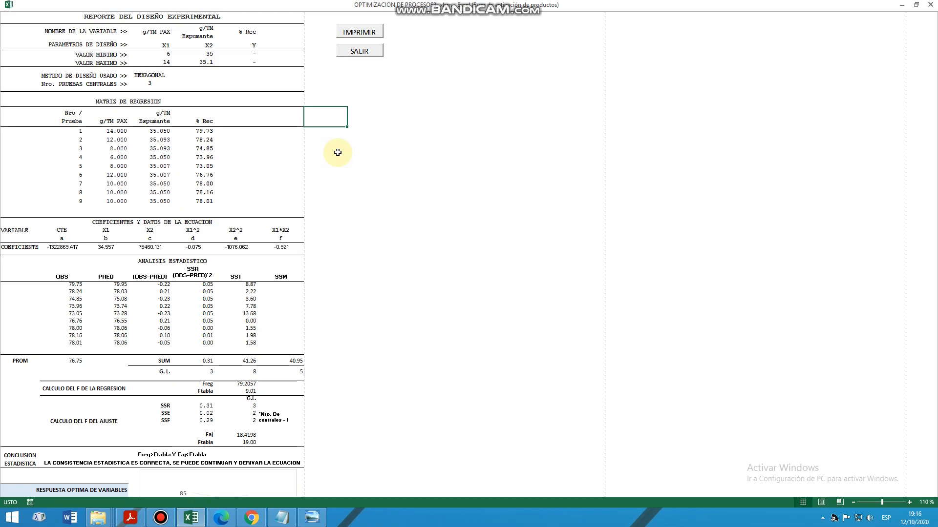
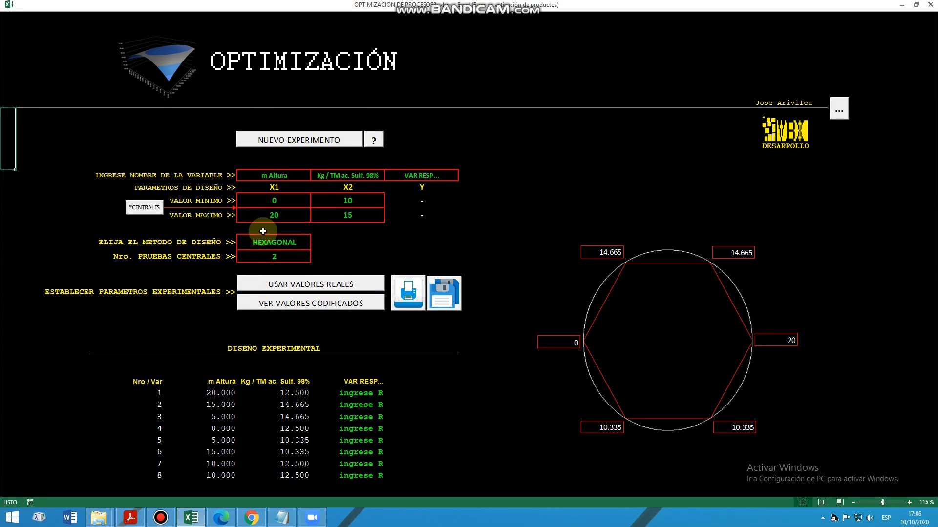
Step: Start a new experiment and confirm clearing the existing variable names, limits and design data
{"action": "left_click", "coordinate": [289, 146]}
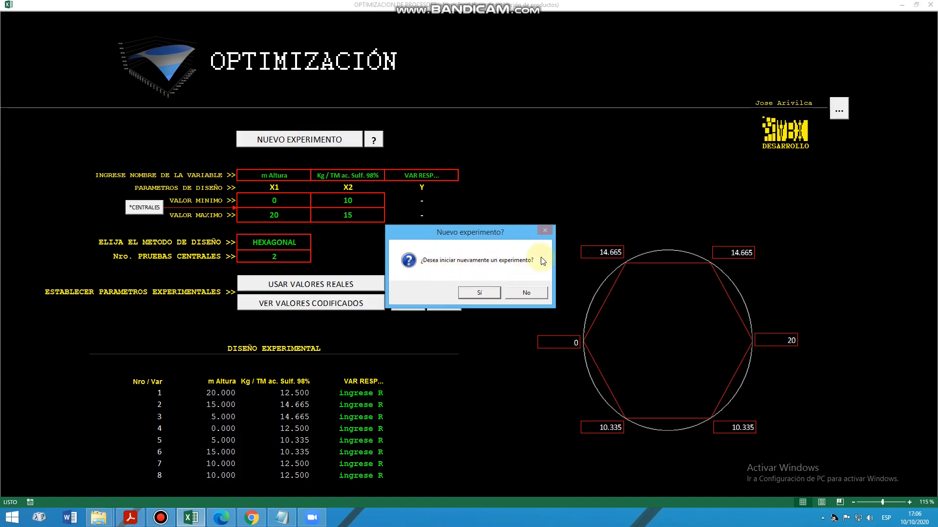
{"action": "left_click", "coordinate": [470, 292]}
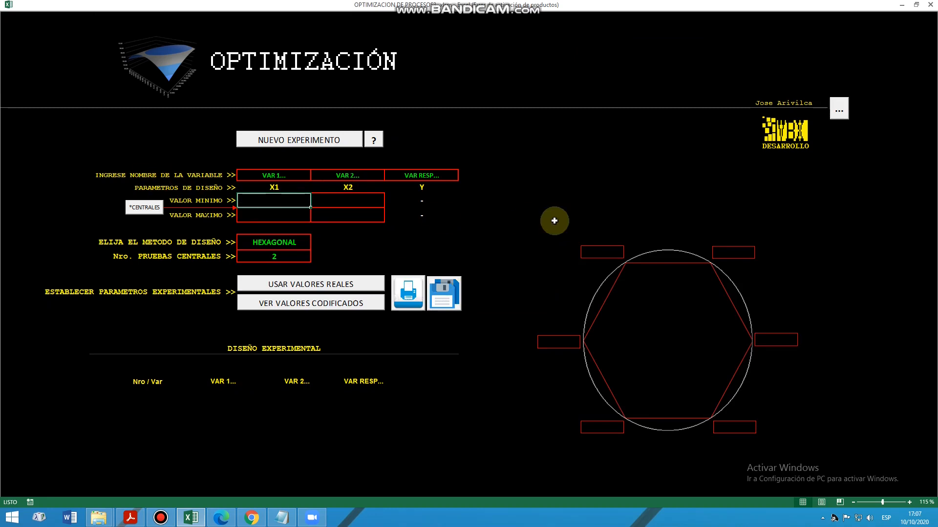
Step: Look through the cleared template, from the design parameters and regression sections to the optimal response and optimization chart
{"action": "left_click", "coordinate": [5, 140]}
{"action": "scroll", "coordinate": [35, 157], "scroll_direction": "down", "scroll_amount": 2}
{"action": "scroll", "coordinate": [41, 162], "scroll_direction": "down", "scroll_amount": 1}
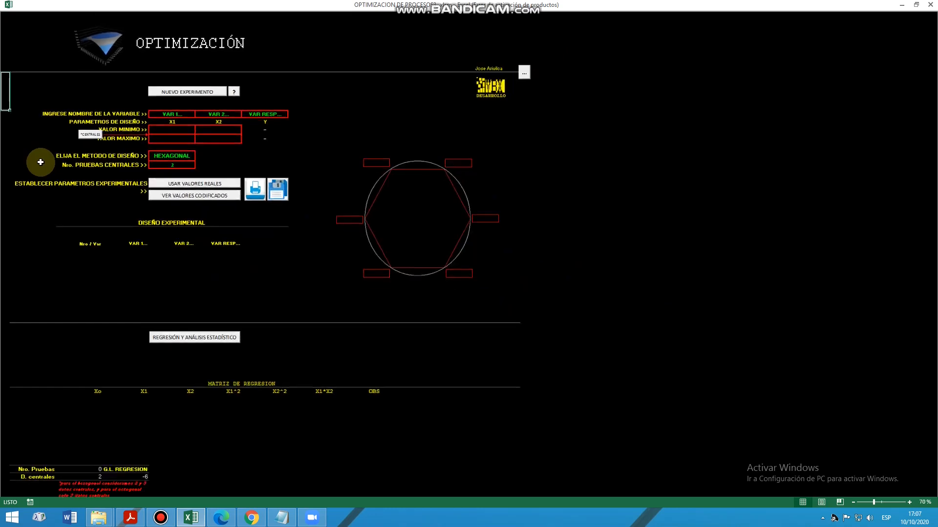
{"action": "scroll", "coordinate": [42, 164], "scroll_direction": "down", "scroll_amount": 15}
{"action": "scroll", "coordinate": [44, 170], "scroll_direction": "down", "scroll_amount": 7}
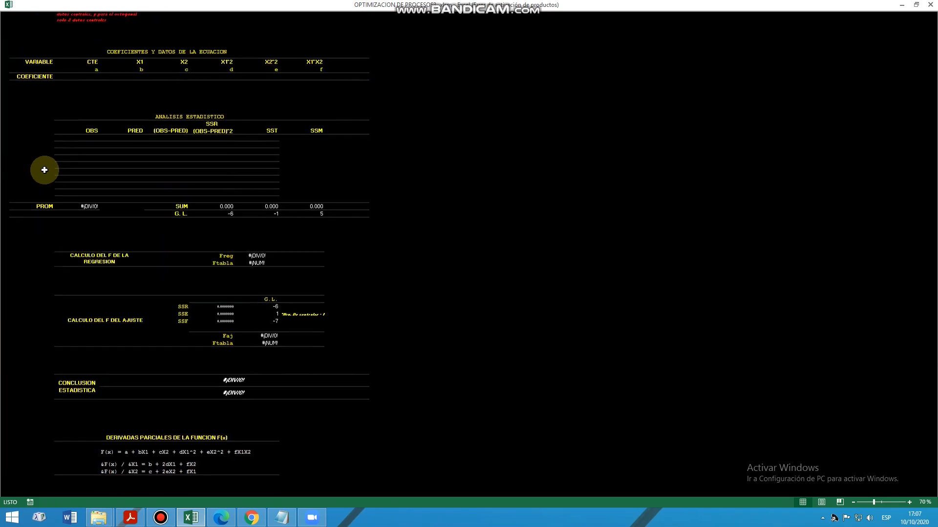
{"action": "scroll", "coordinate": [45, 170], "scroll_direction": "down", "scroll_amount": 1}
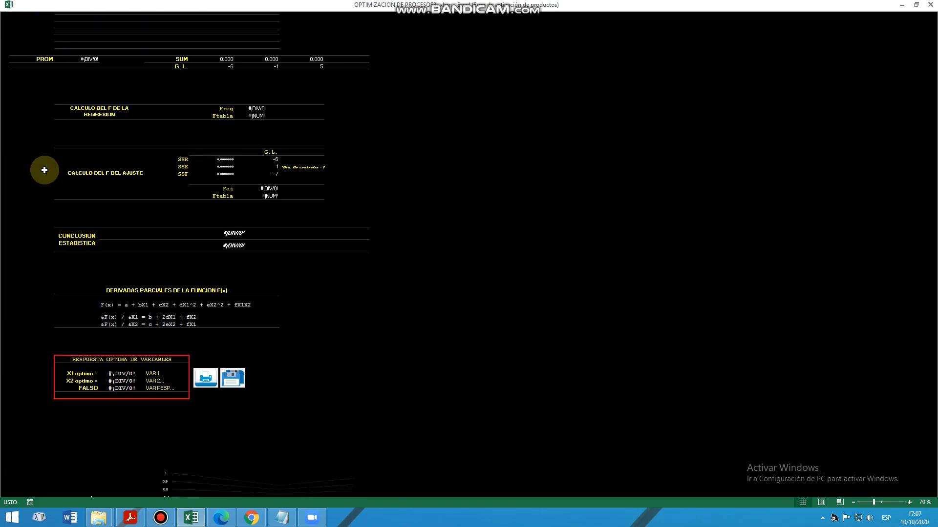
{"action": "scroll", "coordinate": [44, 170], "scroll_direction": "down", "scroll_amount": 6}
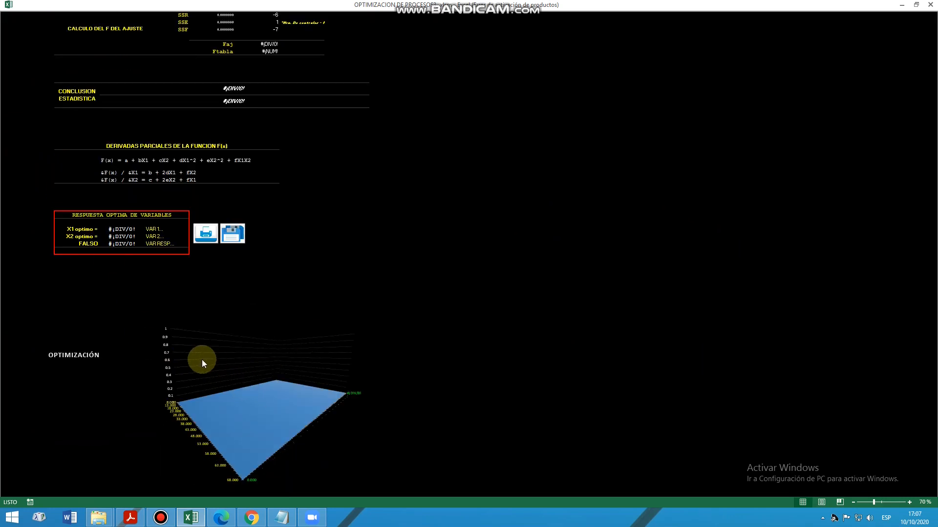
{"action": "scroll", "coordinate": [201, 359], "scroll_direction": "up", "scroll_amount": 16}
{"action": "scroll", "coordinate": [201, 360], "scroll_direction": "up", "scroll_amount": 15}
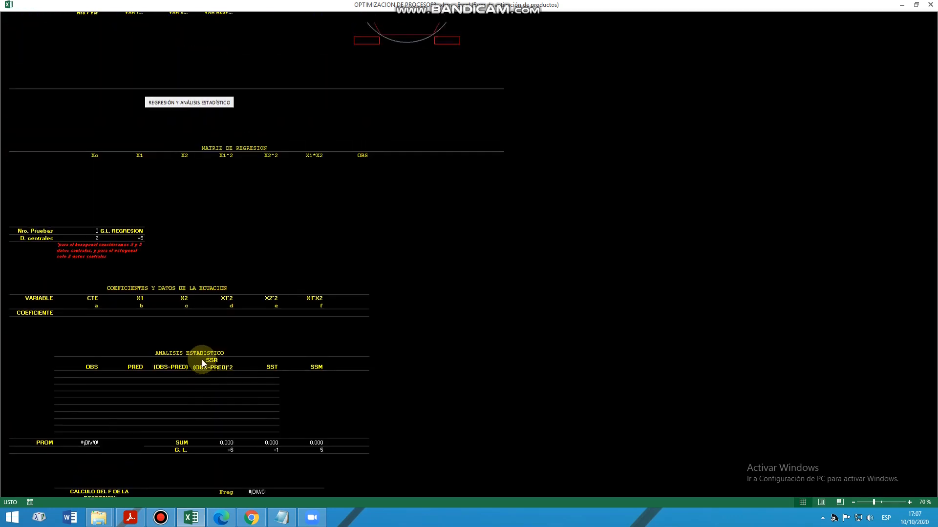
{"action": "scroll", "coordinate": [165, 273], "scroll_direction": "up", "scroll_amount": 3}
{"action": "scroll", "coordinate": [165, 273], "scroll_direction": "up", "scroll_amount": 1}
{"action": "scroll", "coordinate": [166, 273], "scroll_direction": "up", "scroll_amount": 3}
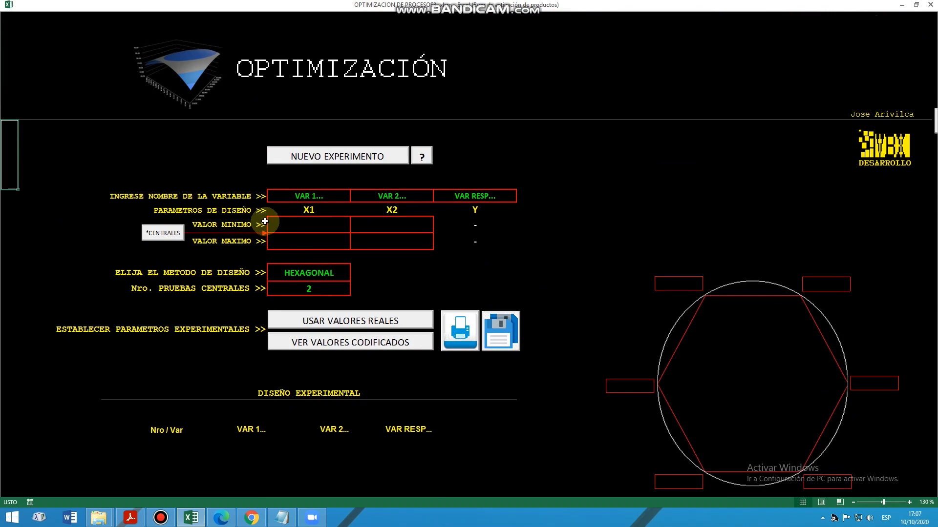
Step: Name the first design variable (X1) m Altura
{"action": "left_click", "coordinate": [285, 195]}
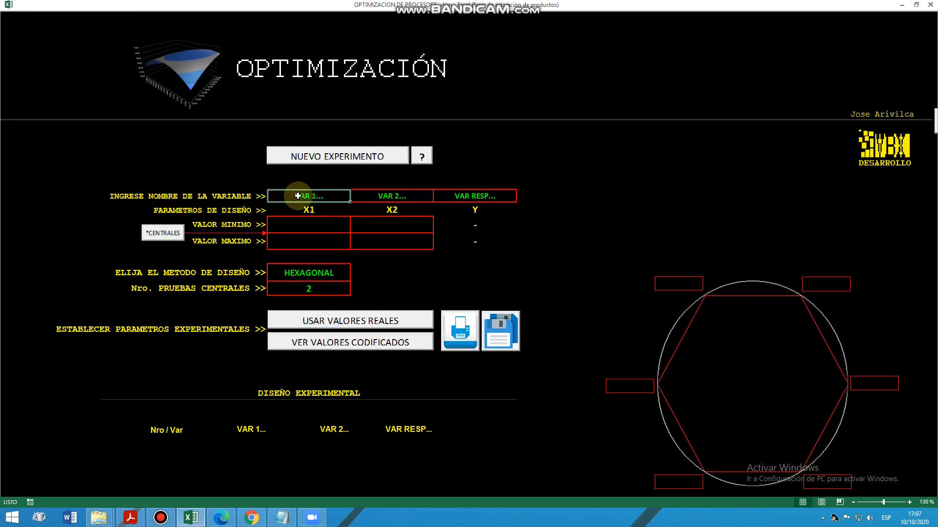
{"action": "type", "text": "m Altu"}
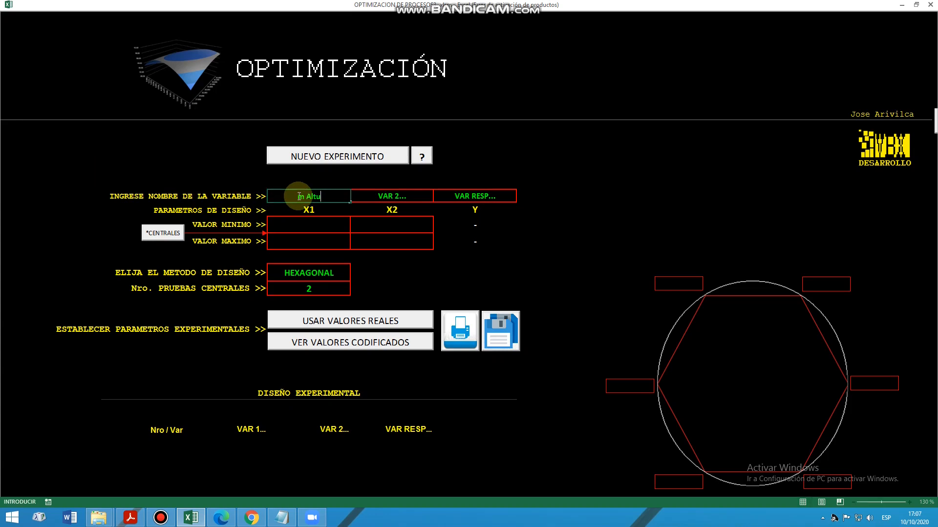
{"action": "key", "text": "Return"}
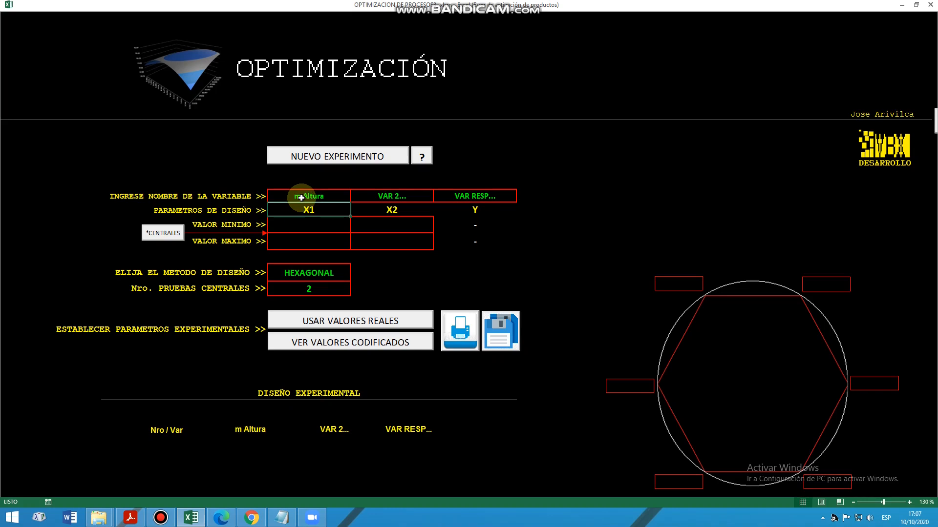
Step: Name the second variable (X2) Kg/TM Ac. Sulf. 98% and the response variable (Y) %Rec Cu
{"action": "left_click", "coordinate": [364, 195]}
{"action": "type", "text": "Kg/TM Ac. Sulf."}
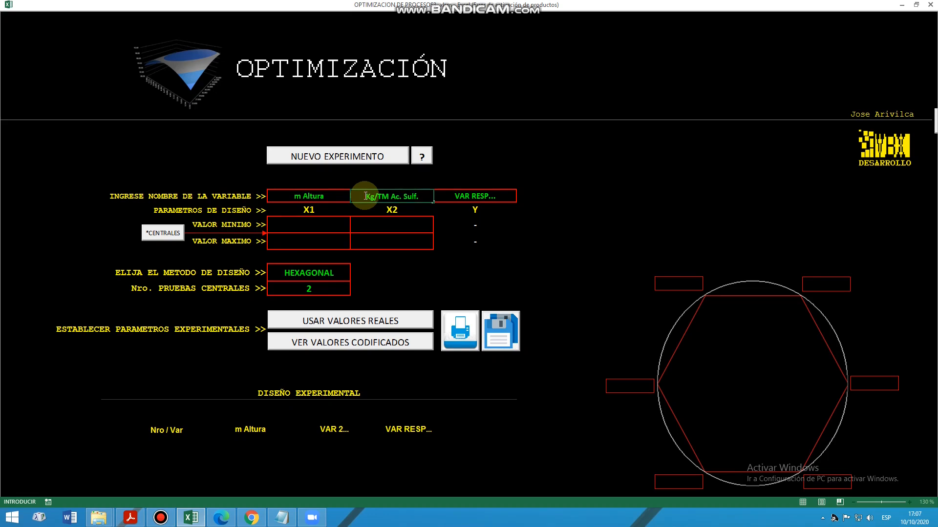
{"action": "type", "text": "98"}
{"action": "type", "text": "%"}
{"action": "key", "text": "Tab"}
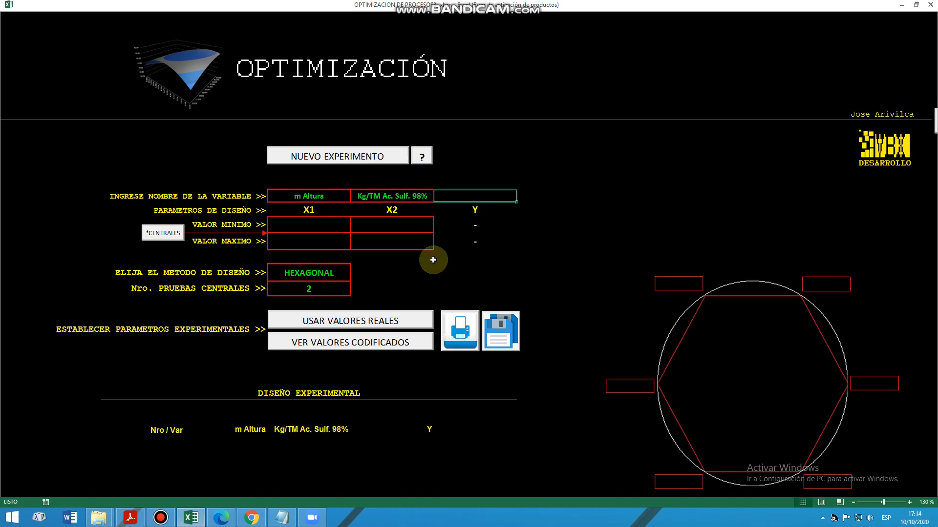
{"action": "type", "text": "%Rec Cu"}
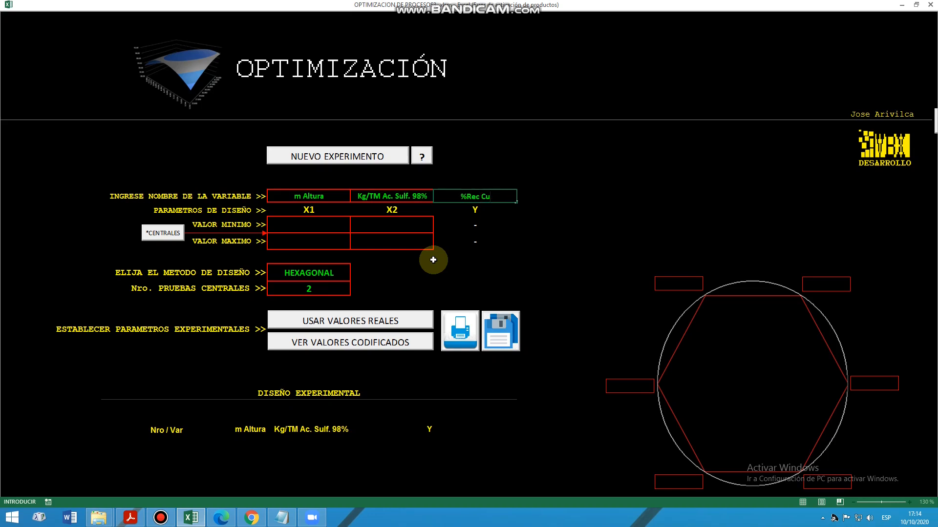
{"action": "key", "text": "Return"}
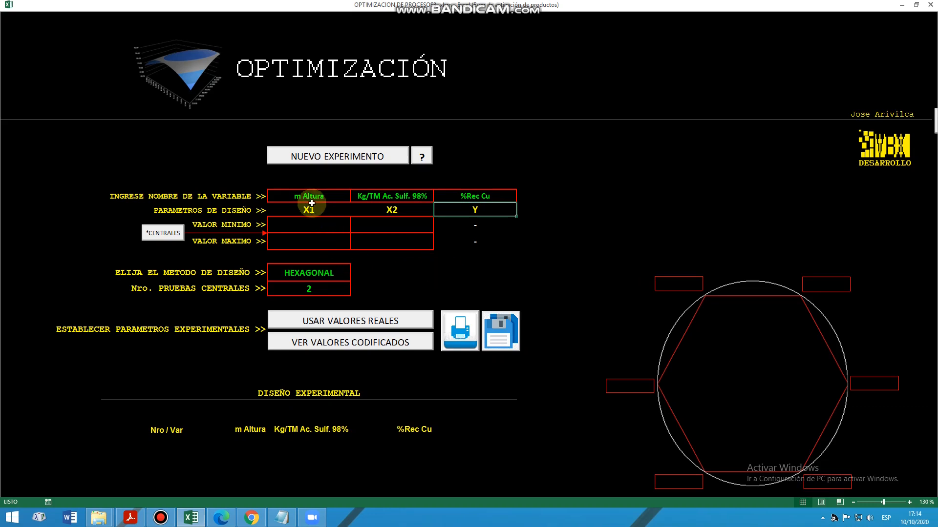
Step: Open the central values form and enter 3.75 for X1 and 30 for X2 as the central values
{"action": "left_click", "coordinate": [298, 194]}
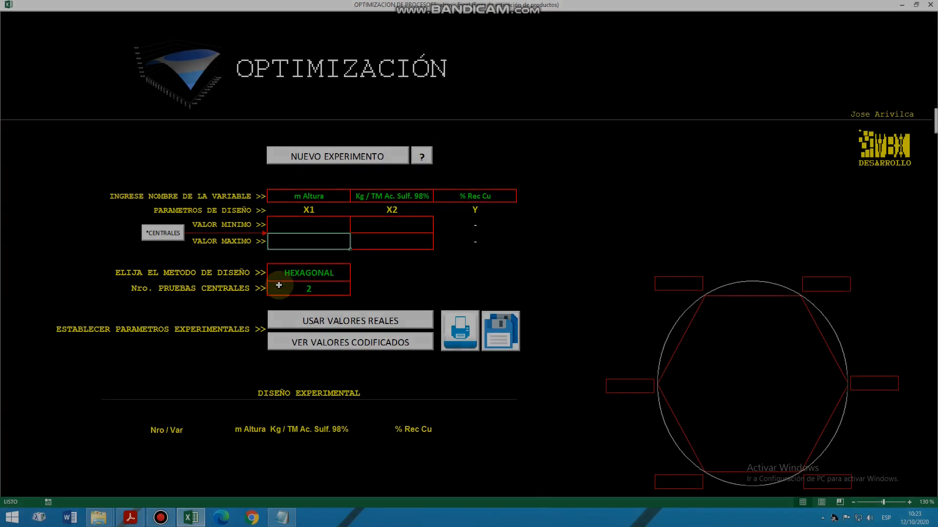
{"action": "left_click", "coordinate": [285, 223]}
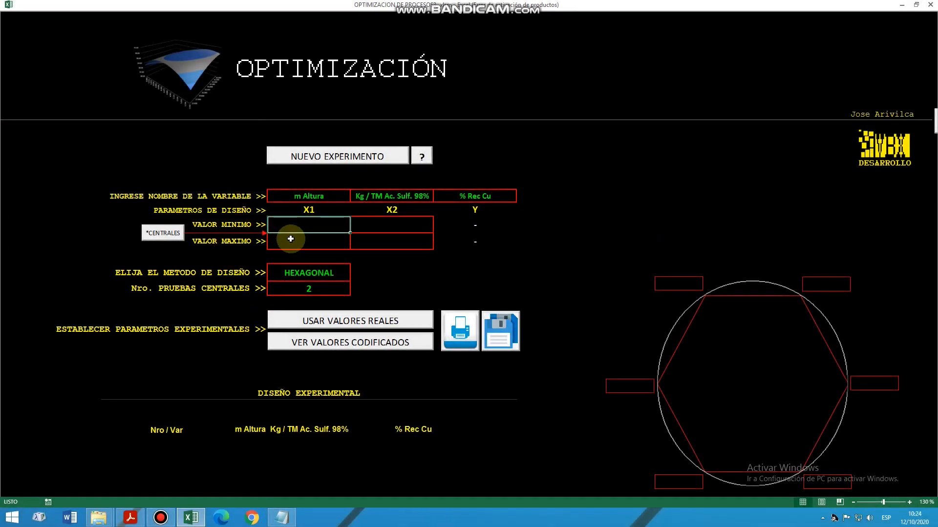
{"action": "left_click", "coordinate": [291, 240]}
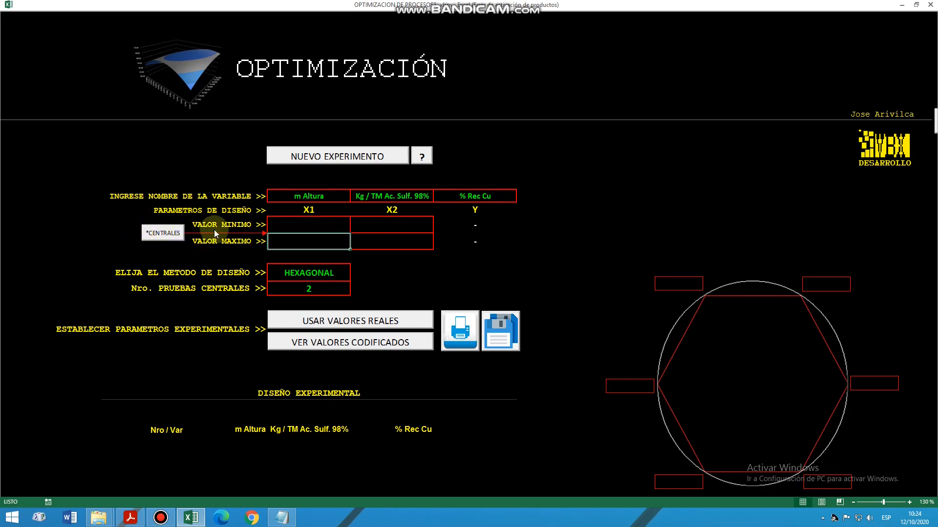
{"action": "left_click", "coordinate": [164, 236]}
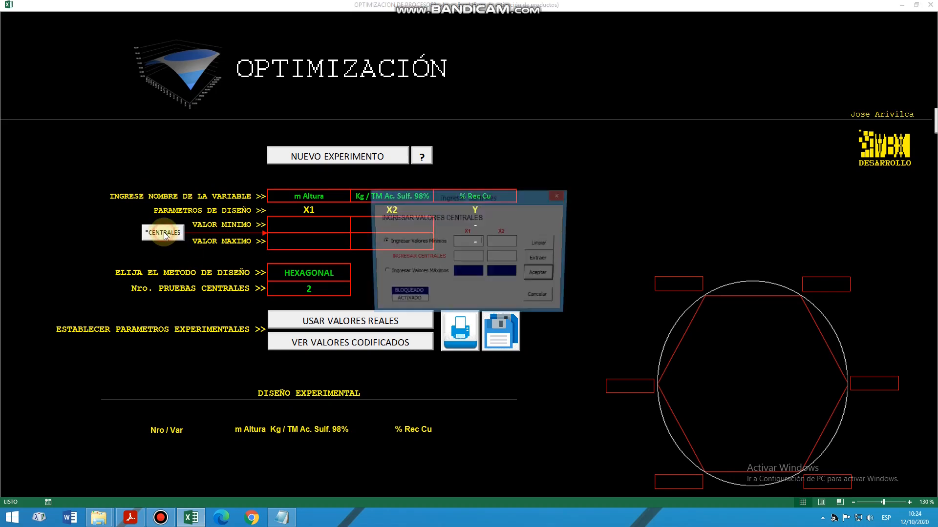
{"action": "left_click_drag", "start_coordinate": [421, 184], "coordinate": [509, 246]}
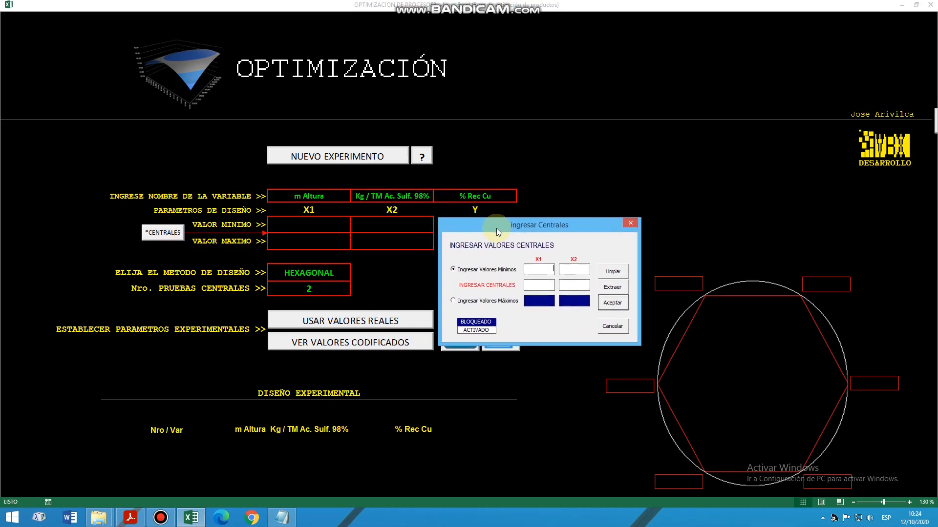
{"action": "left_click", "coordinate": [477, 306]}
{"action": "left_click", "coordinate": [483, 273]}
{"action": "left_click", "coordinate": [534, 290]}
{"action": "type", "text": "50"}
Step: Set the minimum values to 3 for X1 and 25 for X2, and accept the limits for both variables
{"action": "left_click", "coordinate": [539, 271]}
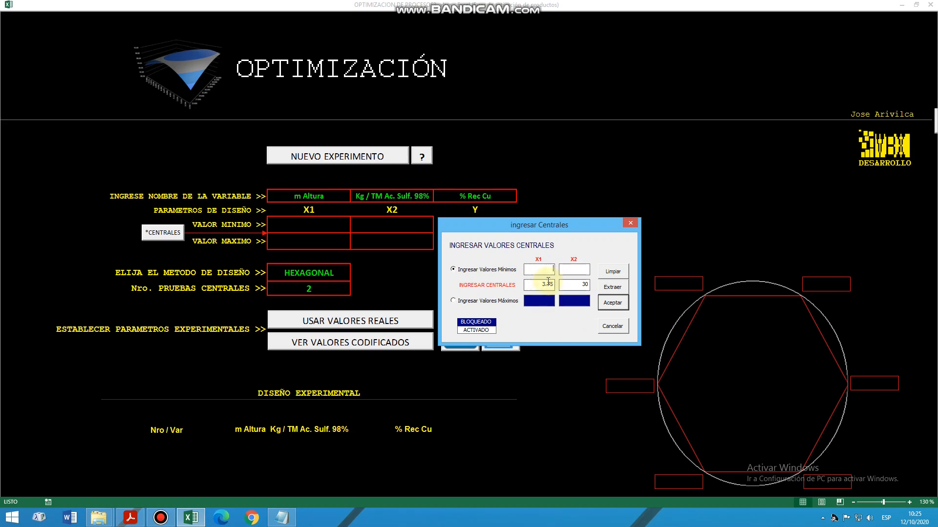
{"action": "type", "text": "3"}
{"action": "left_click", "coordinate": [488, 305]}
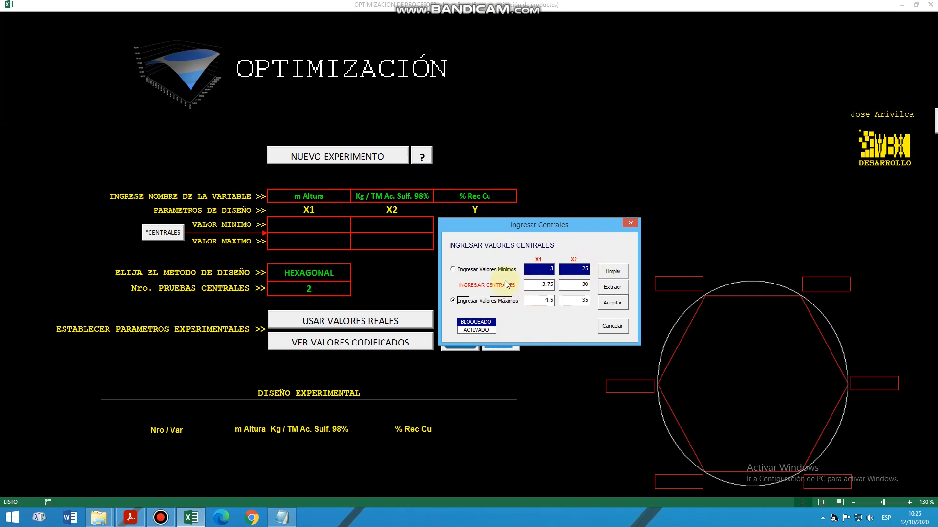
{"action": "left_click", "coordinate": [487, 270]}
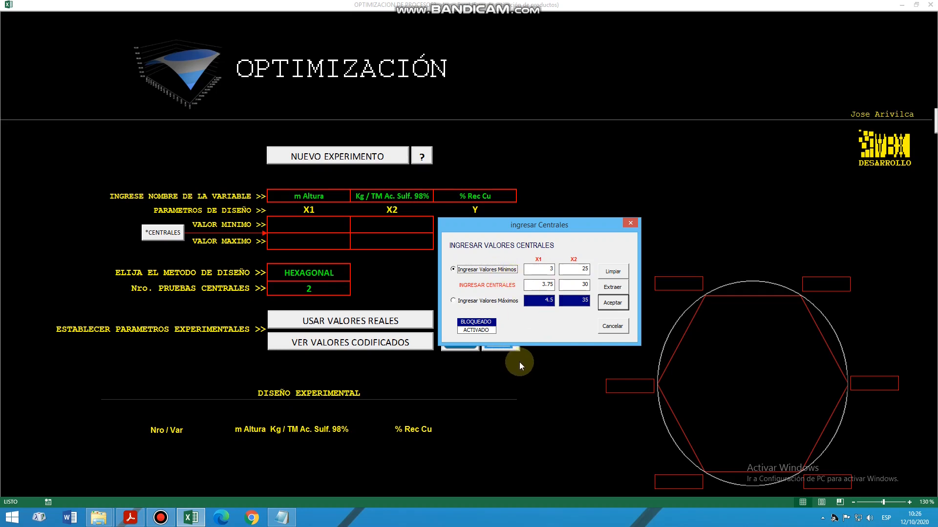
{"action": "left_click", "coordinate": [610, 303]}
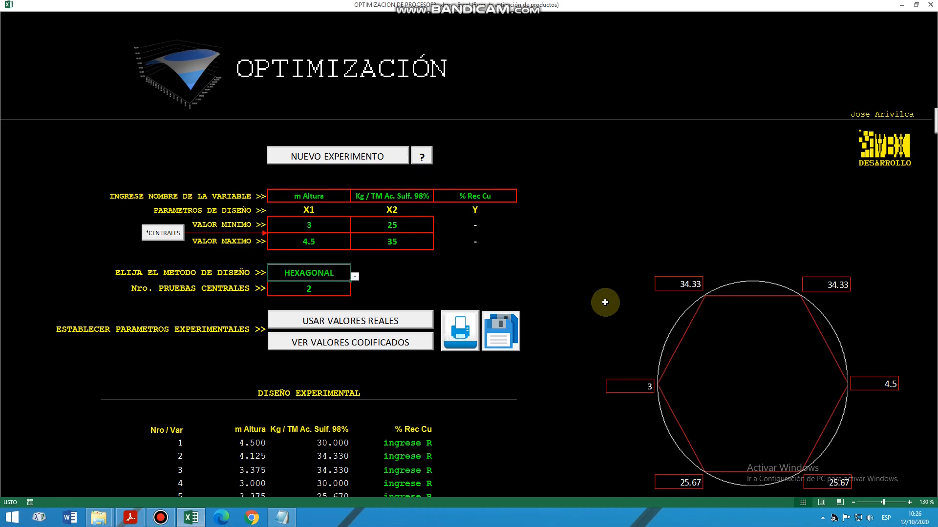
Step: Choose the HEXAGONAL design method with 2 central tests
{"action": "scroll", "coordinate": [537, 293], "scroll_direction": "down", "scroll_amount": 5}
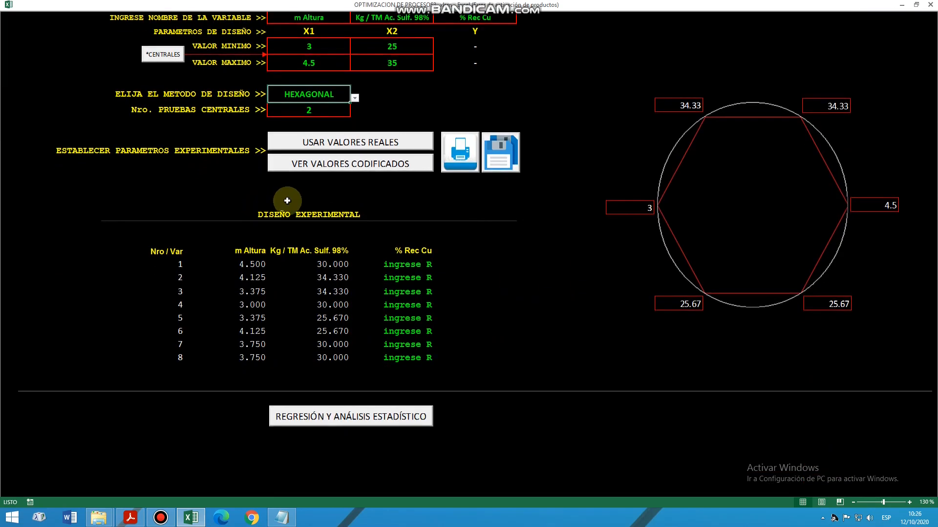
{"action": "scroll", "coordinate": [287, 200], "scroll_direction": "up", "scroll_amount": 5}
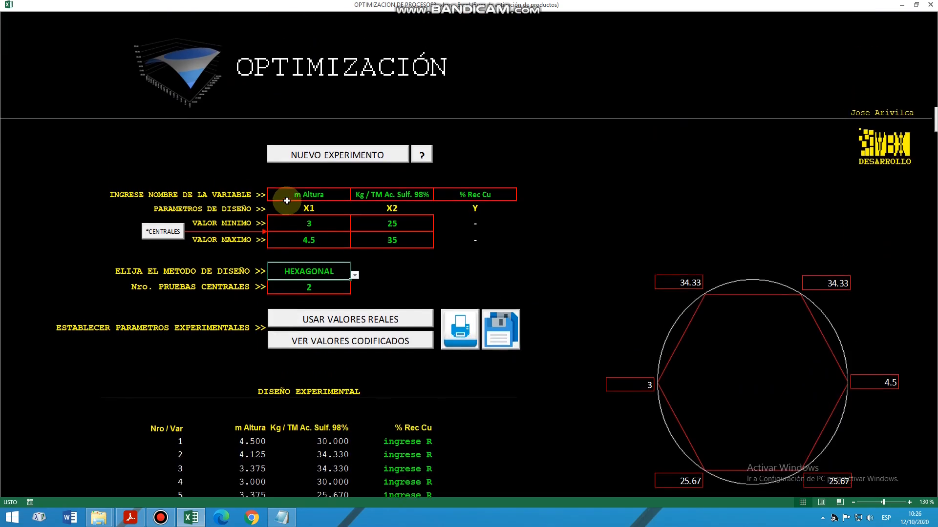
{"action": "left_click", "coordinate": [352, 277]}
{"action": "left_click", "coordinate": [274, 283]}
{"action": "left_click", "coordinate": [307, 289]}
{"action": "left_click", "coordinate": [355, 291]}
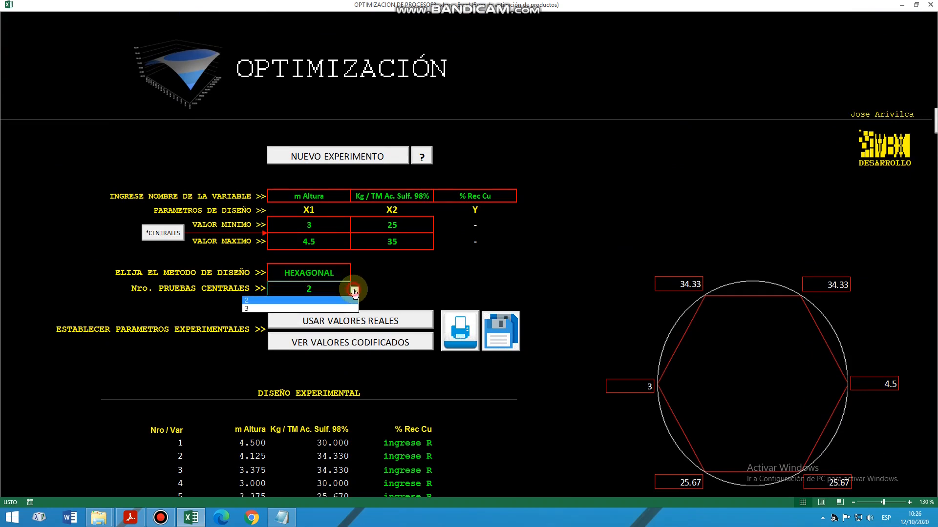
{"action": "left_click", "coordinate": [280, 301]}
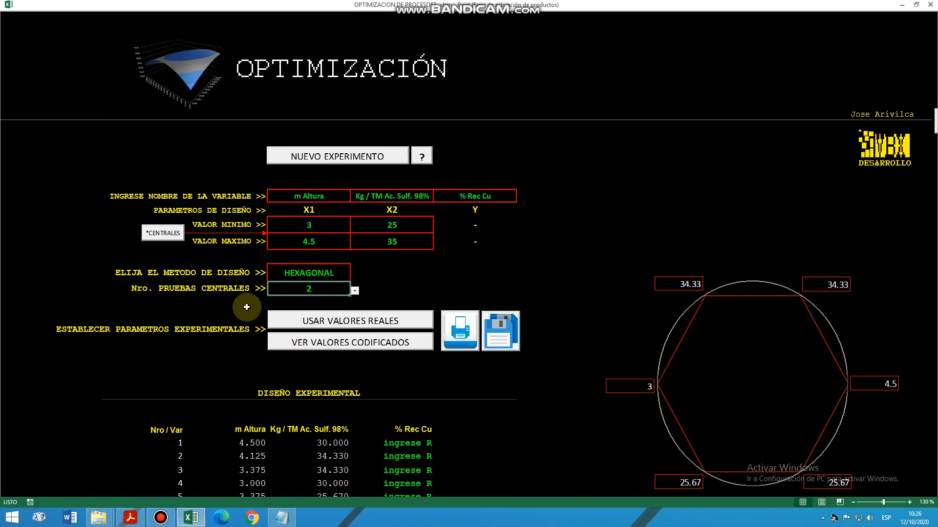
{"action": "left_click", "coordinate": [341, 274]}
{"action": "left_click", "coordinate": [354, 276]}
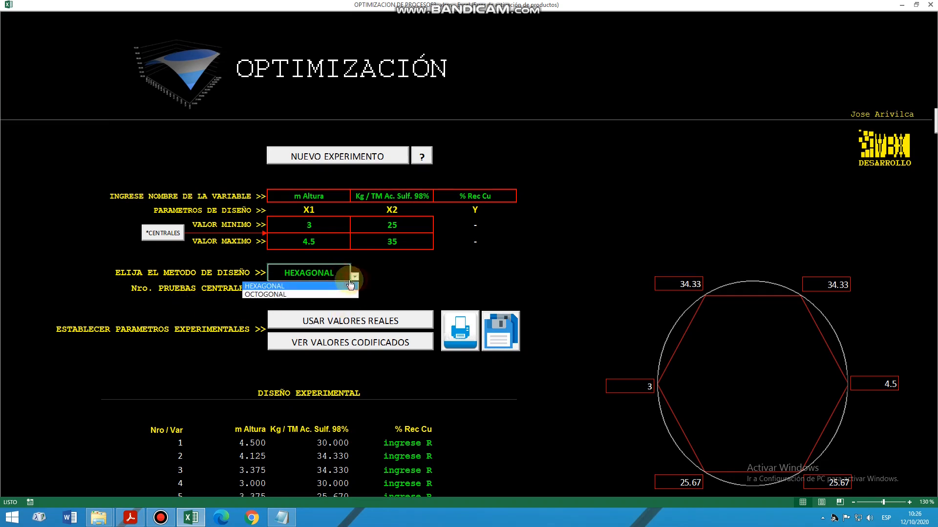
{"action": "left_click", "coordinate": [315, 273]}
Step: Try 3 central tests and return the number to 2
{"action": "left_click", "coordinate": [337, 289]}
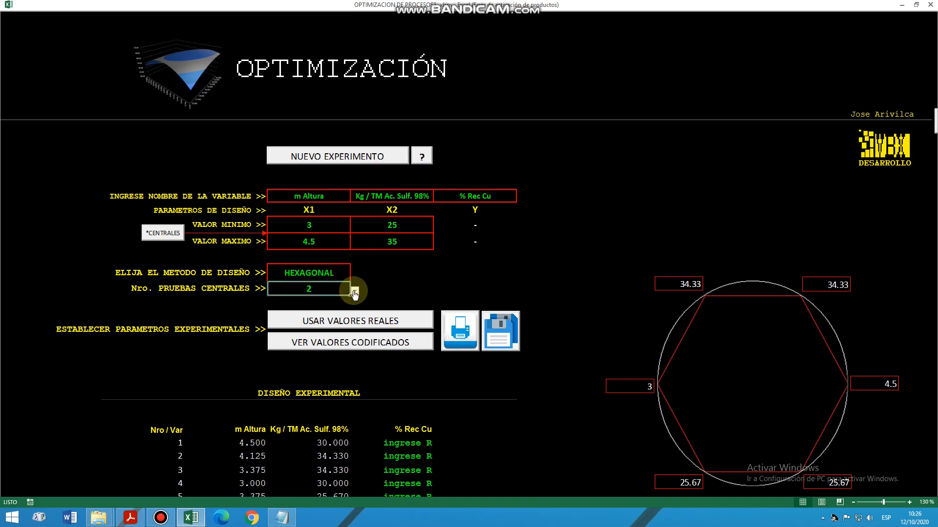
{"action": "left_click", "coordinate": [354, 291]}
{"action": "left_click", "coordinate": [334, 309]}
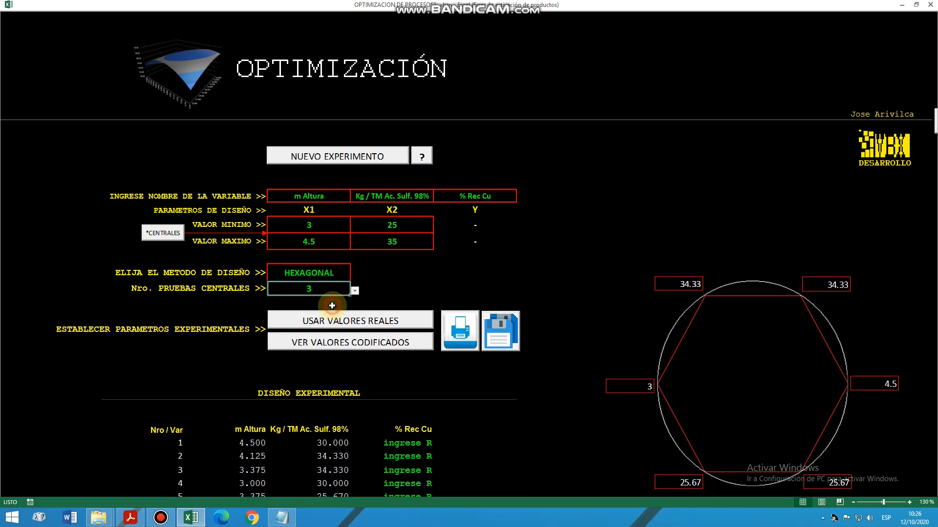
{"action": "left_click", "coordinate": [354, 291]}
{"action": "left_click", "coordinate": [332, 299]}
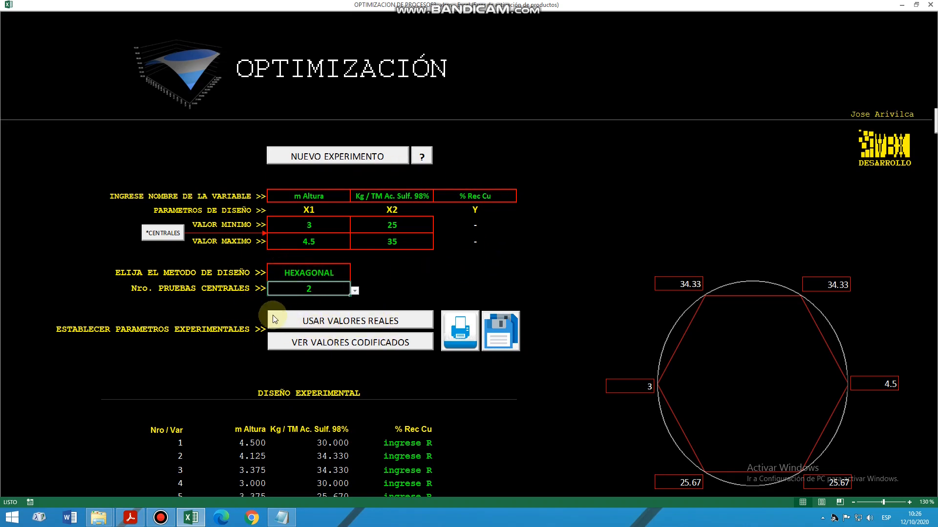
Step: Establish the experimental parameters with real values and go through tests 1 to 8 of the experimental design
{"action": "left_click", "coordinate": [364, 323]}
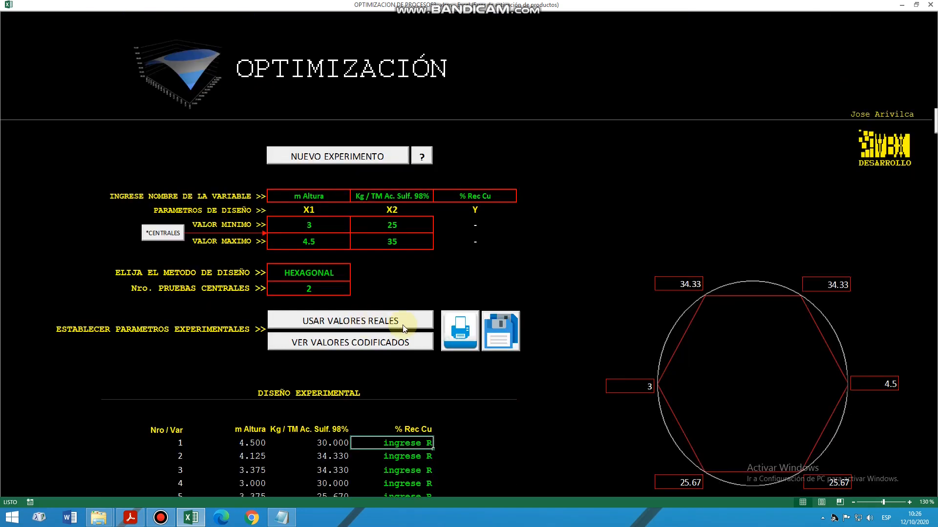
{"action": "scroll", "coordinate": [402, 325], "scroll_direction": "down", "scroll_amount": 5}
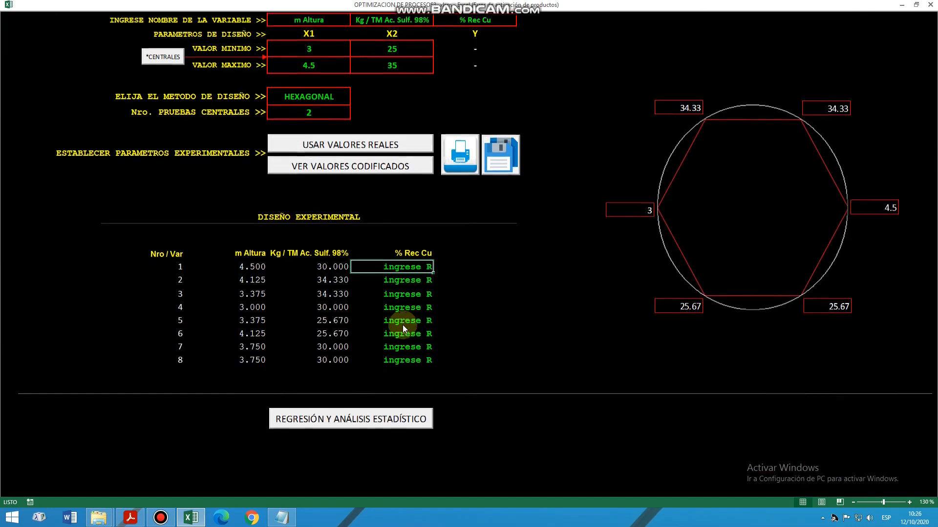
{"action": "left_click_drag", "start_coordinate": [176, 266], "coordinate": [337, 362]}
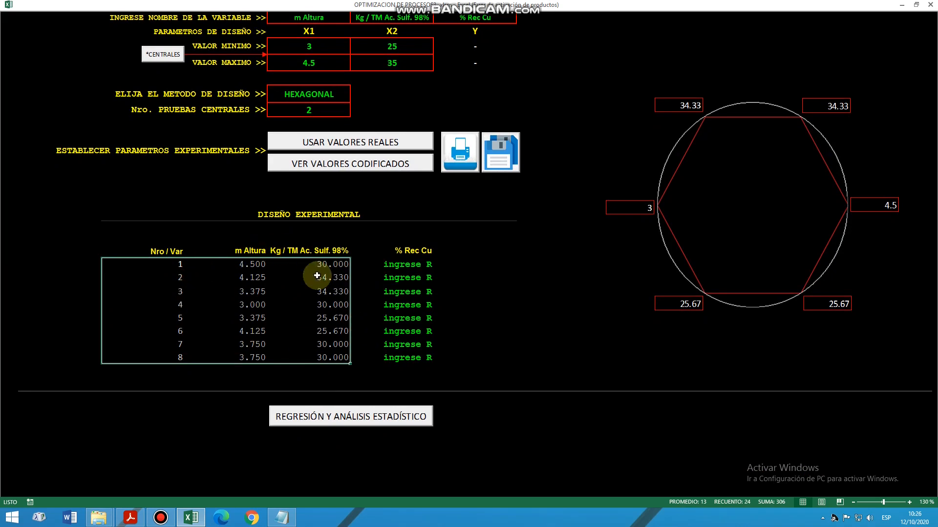
{"action": "left_click", "coordinate": [175, 264]}
{"action": "left_click", "coordinate": [176, 278]}
{"action": "left_click", "coordinate": [179, 358]}
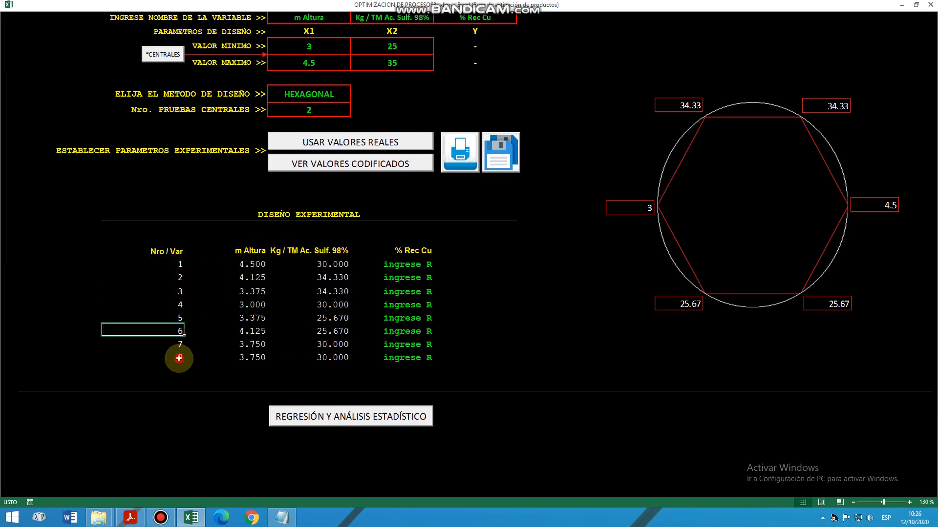
{"action": "left_click", "coordinate": [177, 331]}
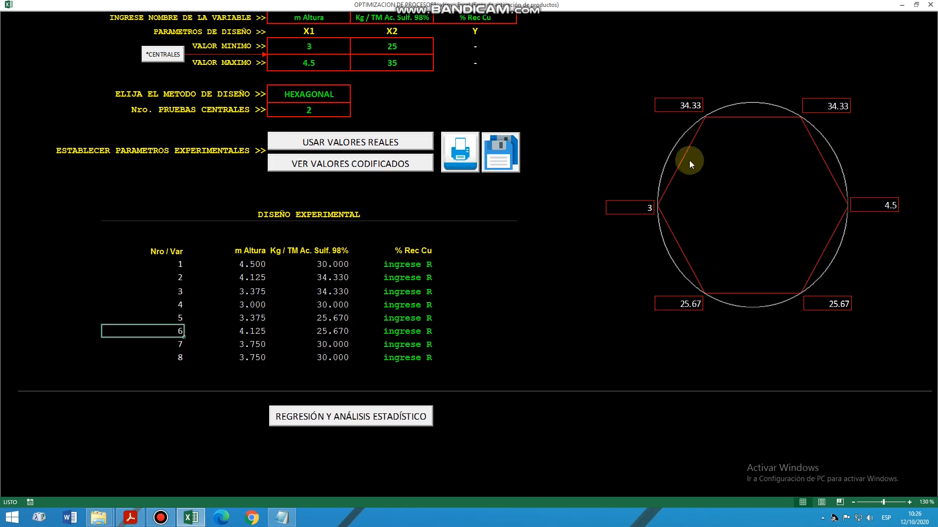
{"action": "left_click", "coordinate": [178, 344]}
{"action": "left_click", "coordinate": [182, 359]}
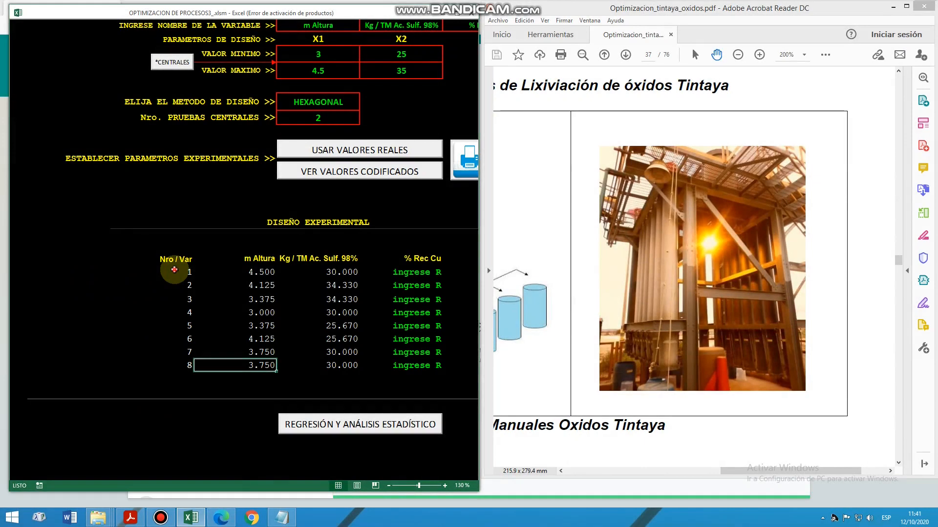
Step: Examine the height assigned to each of the eight tests alongside the leaching column photo in the PDF
{"action": "left_click_drag", "start_coordinate": [174, 270], "coordinate": [326, 371]}
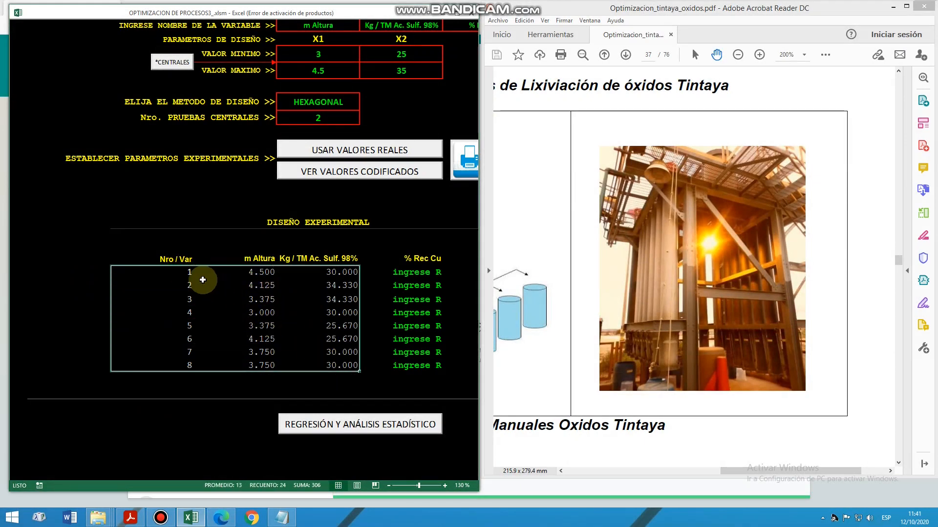
{"action": "left_click", "coordinate": [187, 275]}
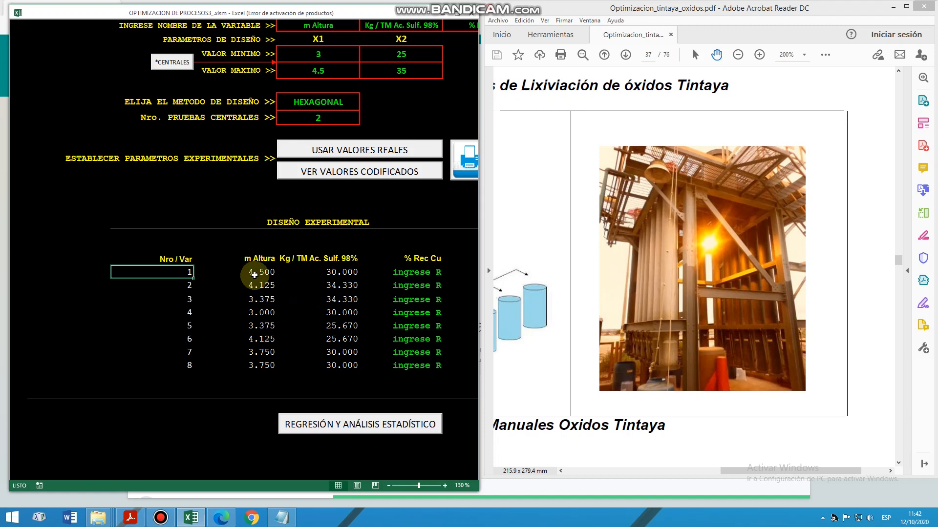
{"action": "left_click", "coordinate": [262, 272]}
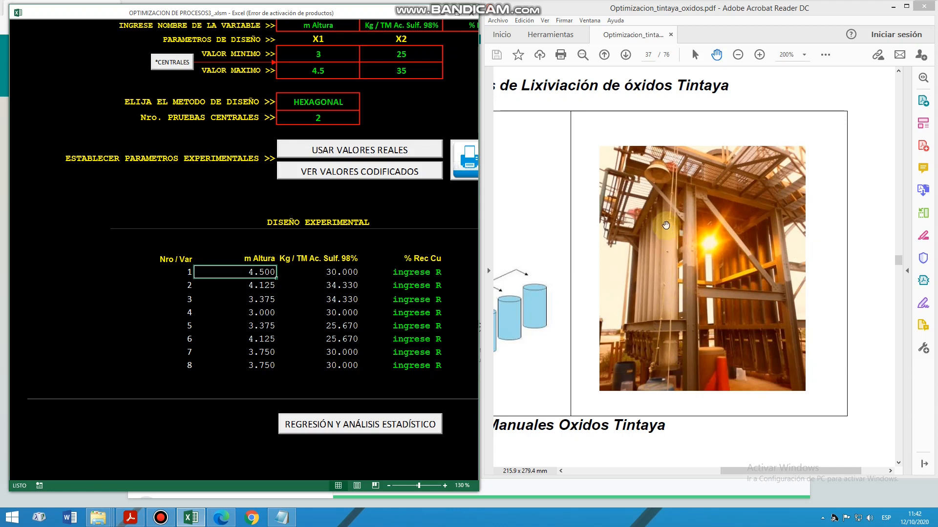
{"action": "left_click", "coordinate": [243, 290]}
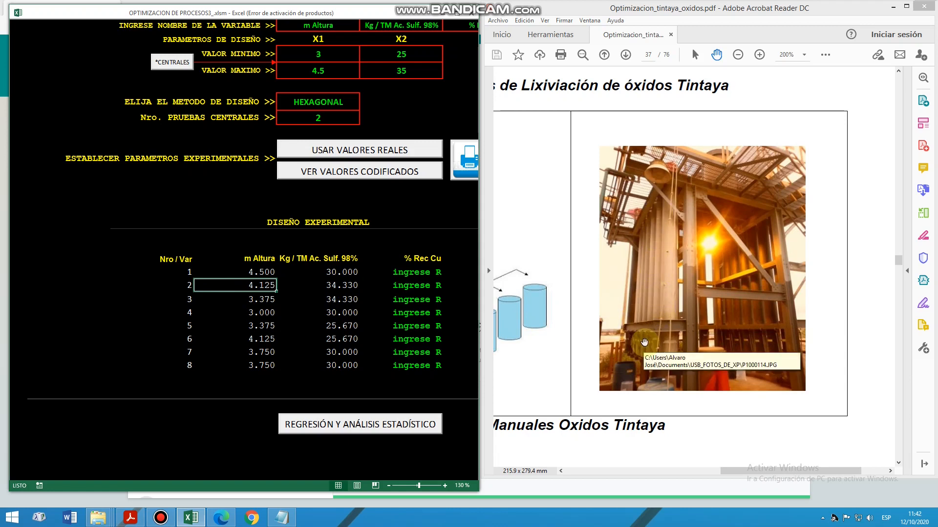
{"action": "left_click", "coordinate": [182, 316]}
{"action": "left_click", "coordinate": [249, 315]}
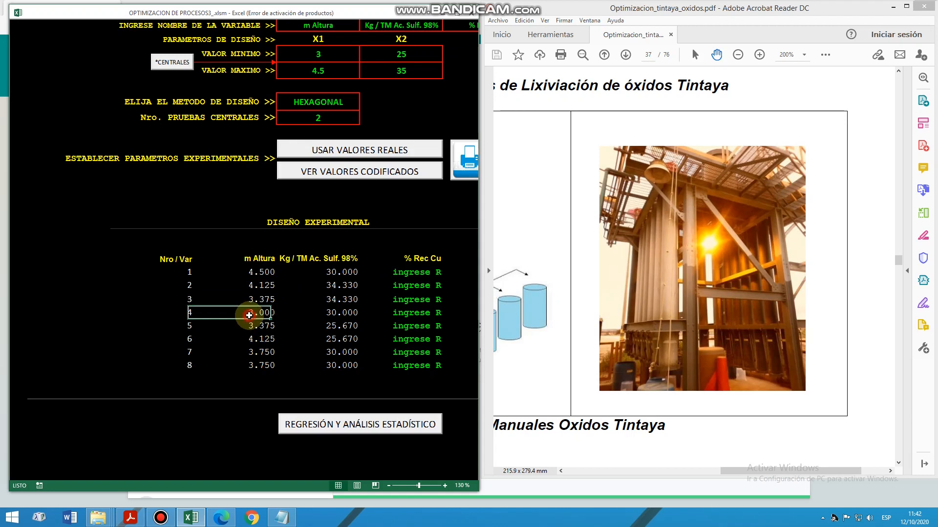
{"action": "left_click", "coordinate": [184, 326]}
{"action": "left_click", "coordinate": [263, 327]}
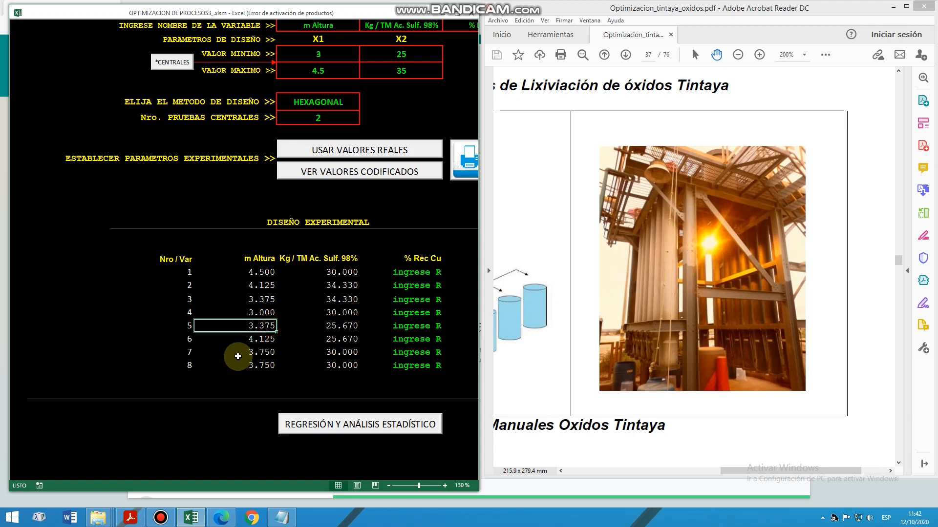
{"action": "left_click", "coordinate": [188, 340]}
{"action": "left_click", "coordinate": [264, 342]}
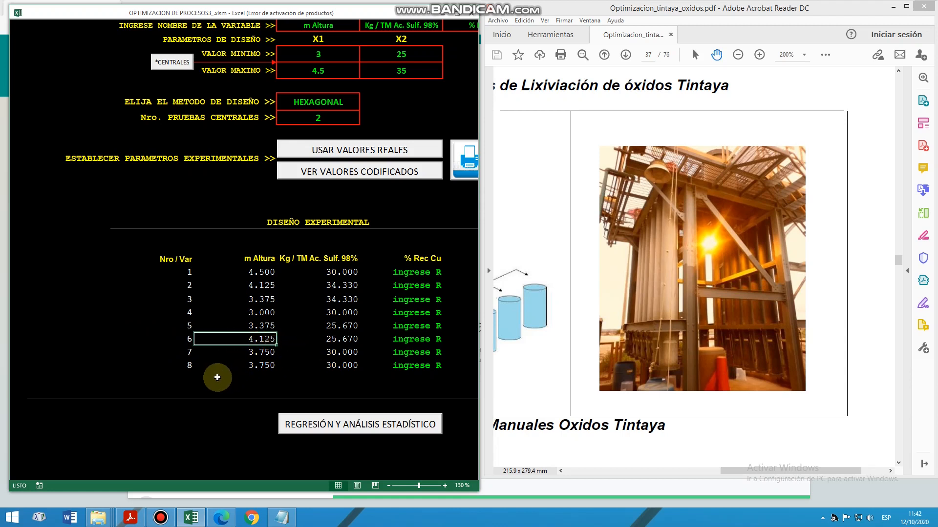
{"action": "left_click", "coordinate": [252, 353]}
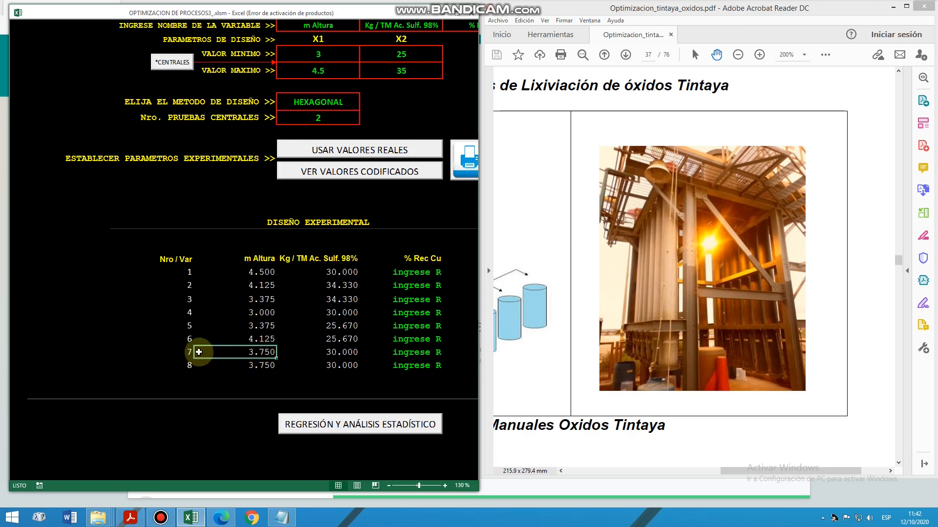
{"action": "left_click", "coordinate": [189, 356]}
{"action": "left_click", "coordinate": [258, 356]}
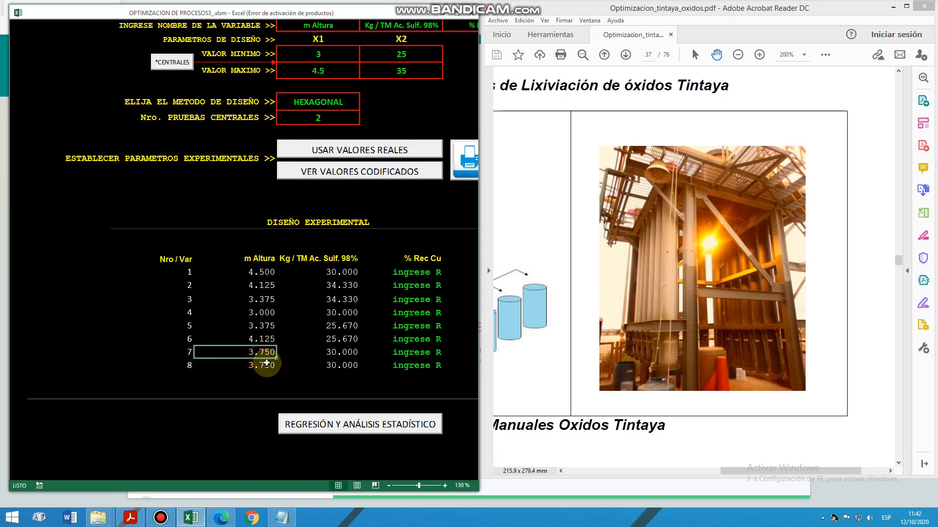
{"action": "left_click", "coordinate": [244, 368]}
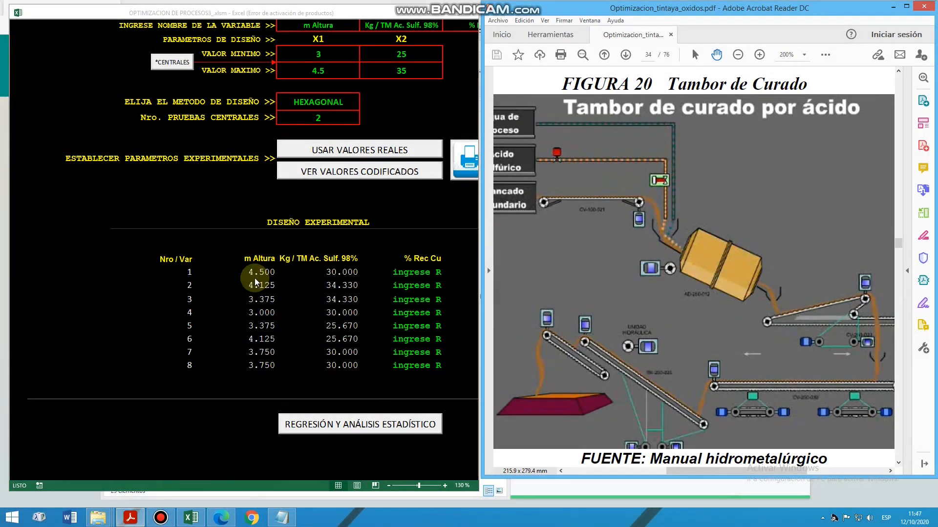
Step: Go through the sulfuric acid dosage assigned to tests 1 to 8 of the experimental design alongside the PDF's curing drum figure
{"action": "left_click", "coordinate": [310, 271]}
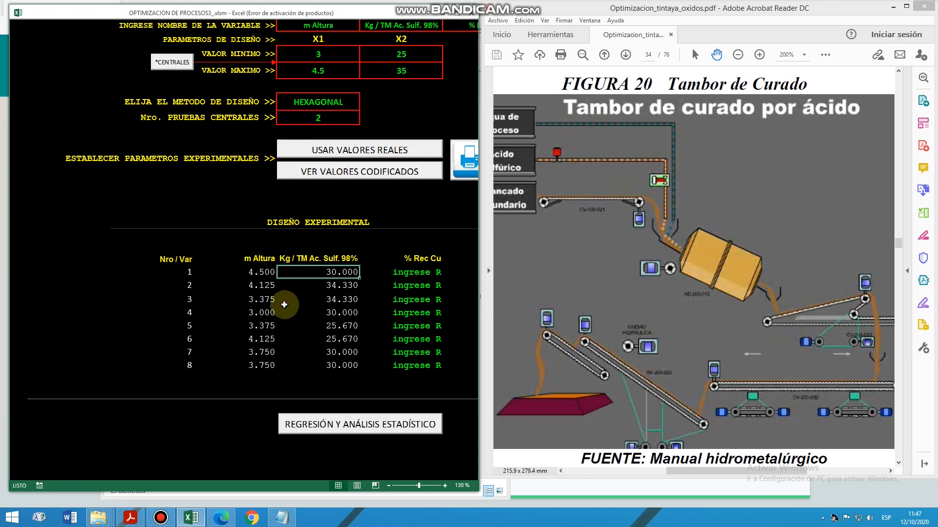
{"action": "left_click", "coordinate": [183, 272]}
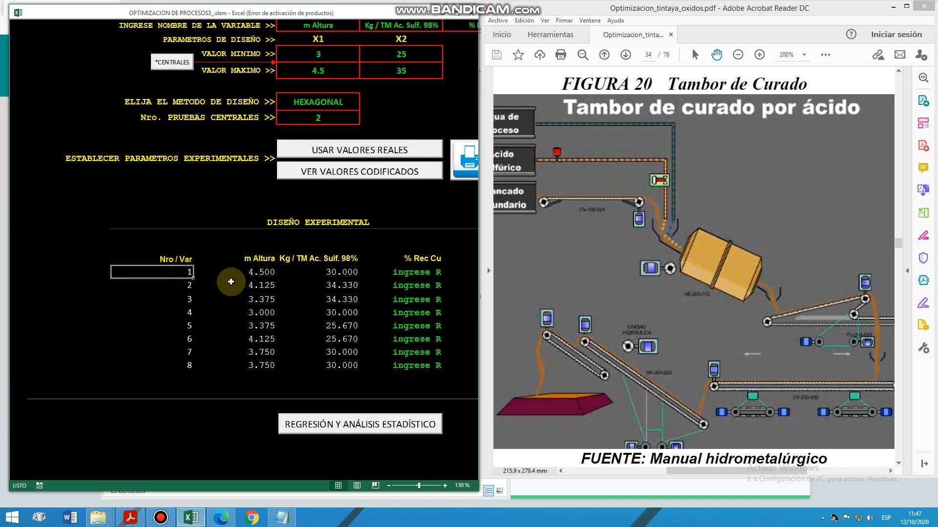
{"action": "left_click", "coordinate": [338, 274]}
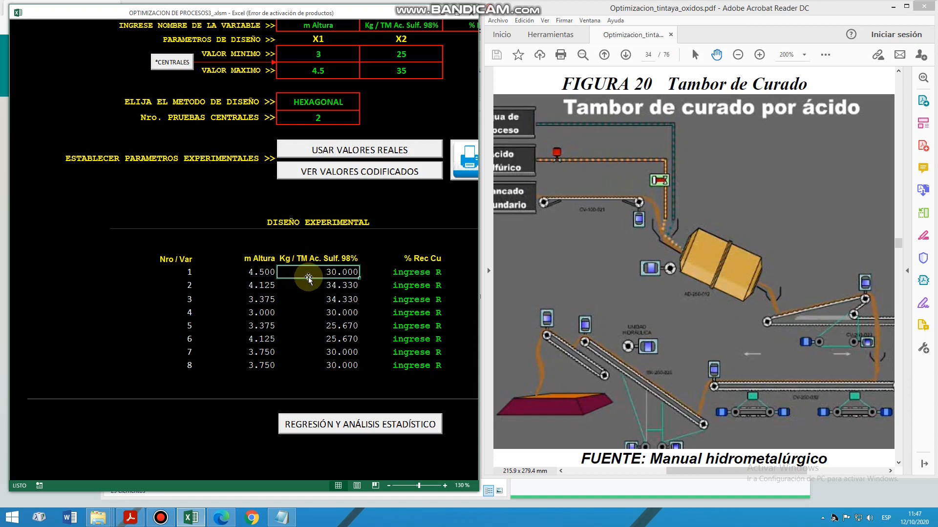
{"action": "left_click", "coordinate": [188, 287]}
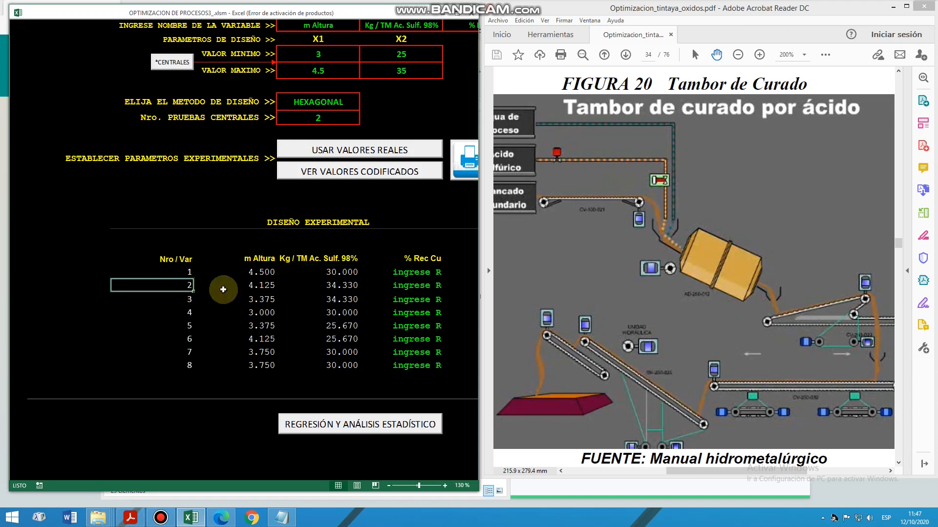
{"action": "left_click", "coordinate": [334, 289]}
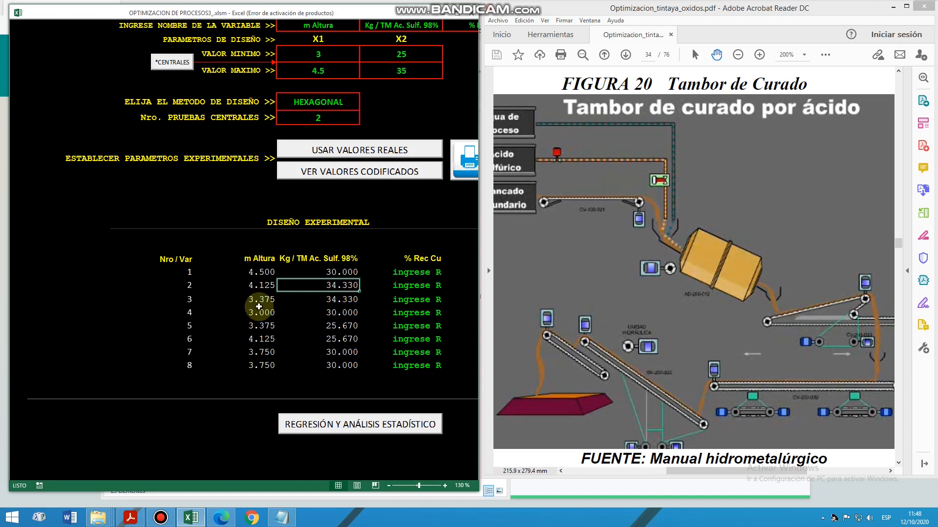
{"action": "left_click", "coordinate": [200, 300]}
{"action": "left_click", "coordinate": [318, 297]}
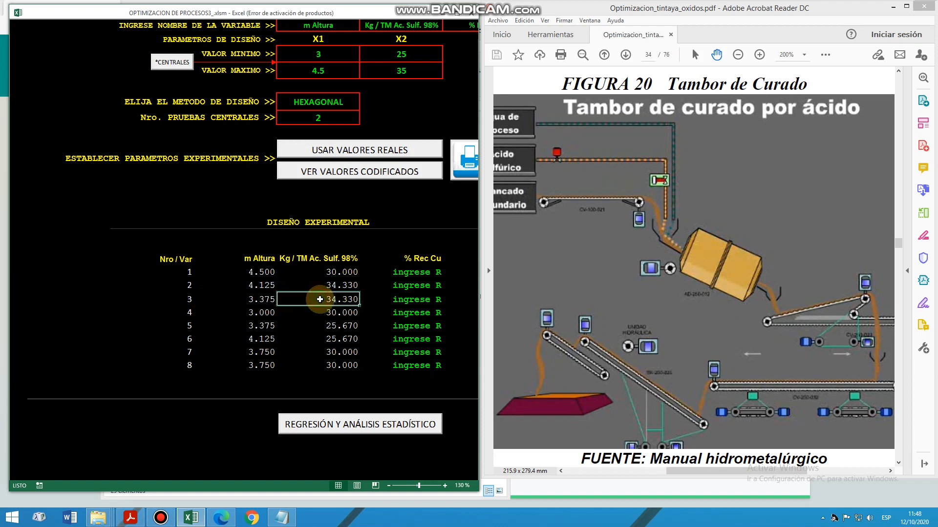
{"action": "left_click", "coordinate": [325, 314]}
{"action": "left_click", "coordinate": [330, 327]}
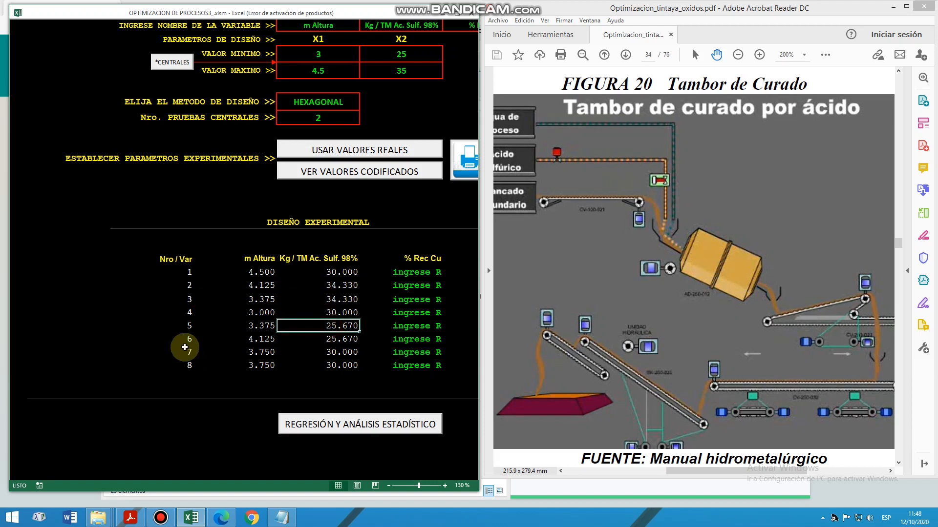
{"action": "left_click", "coordinate": [341, 352]}
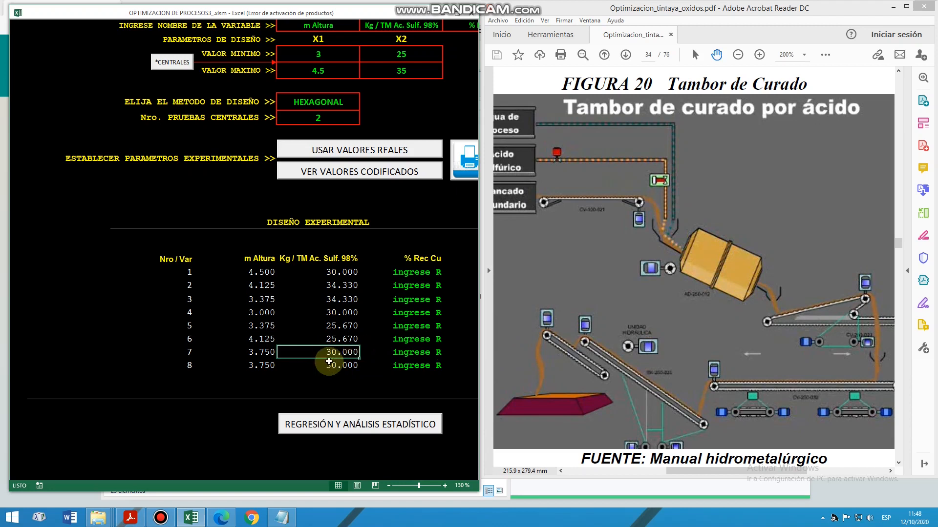
{"action": "left_click", "coordinate": [336, 367]}
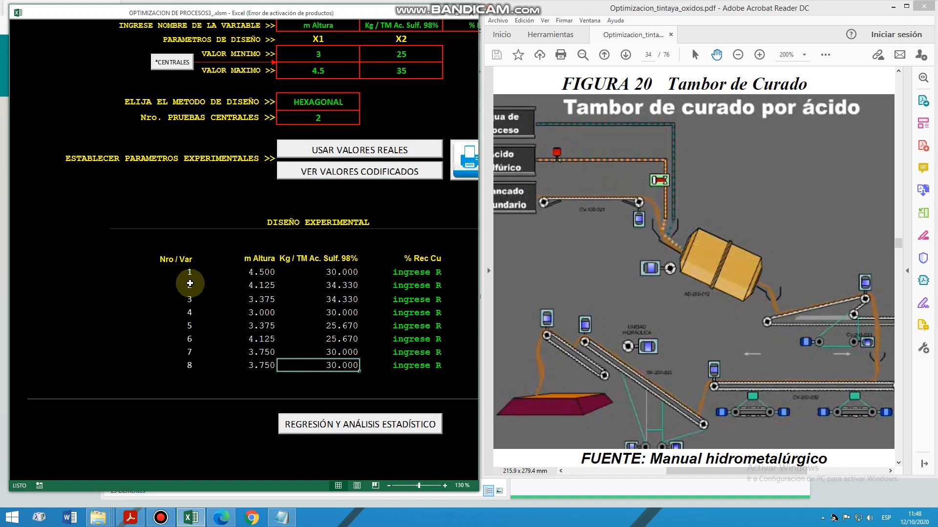
Step: Review the complete design table for the eight tests and the % Rec Cu cells awaiting their results
{"action": "left_click_drag", "start_coordinate": [178, 271], "coordinate": [313, 358]}
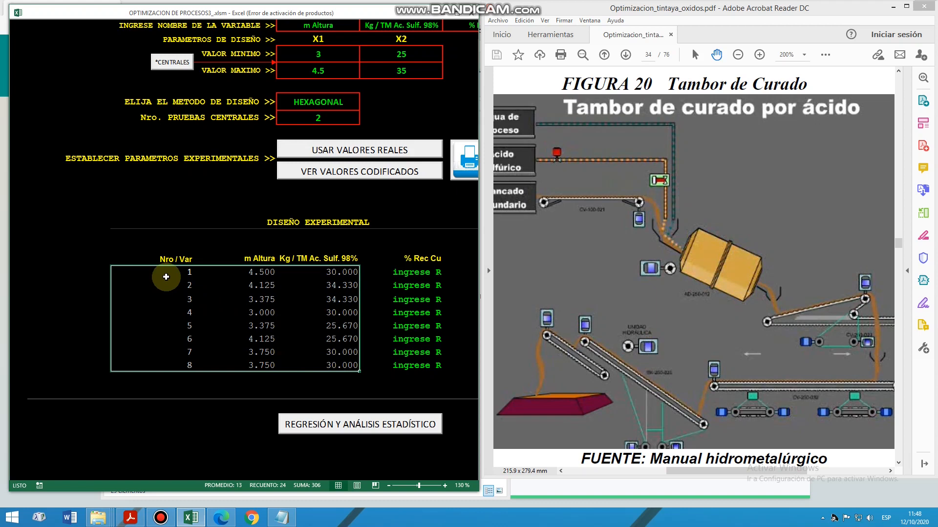
{"action": "left_click", "coordinate": [166, 277]}
{"action": "left_click_drag", "start_coordinate": [163, 272], "coordinate": [331, 354]}
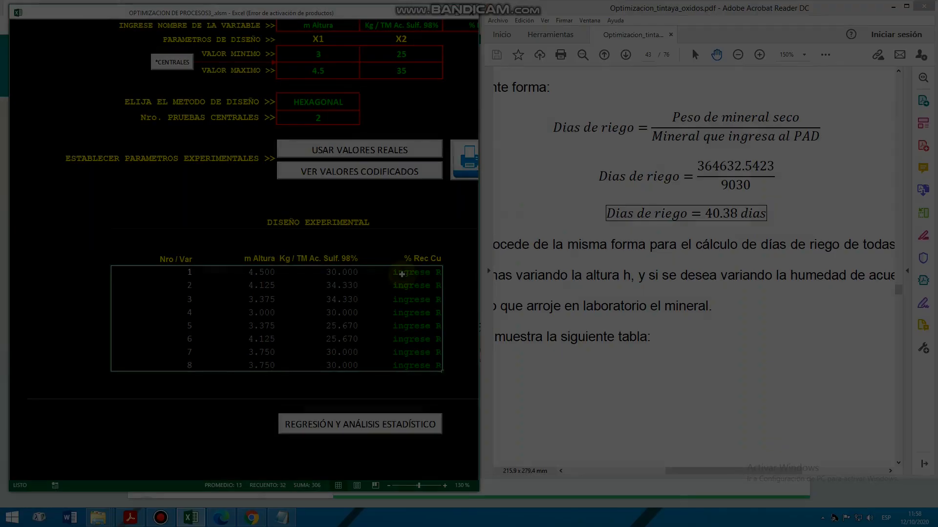
{"action": "left_click", "coordinate": [401, 275]}
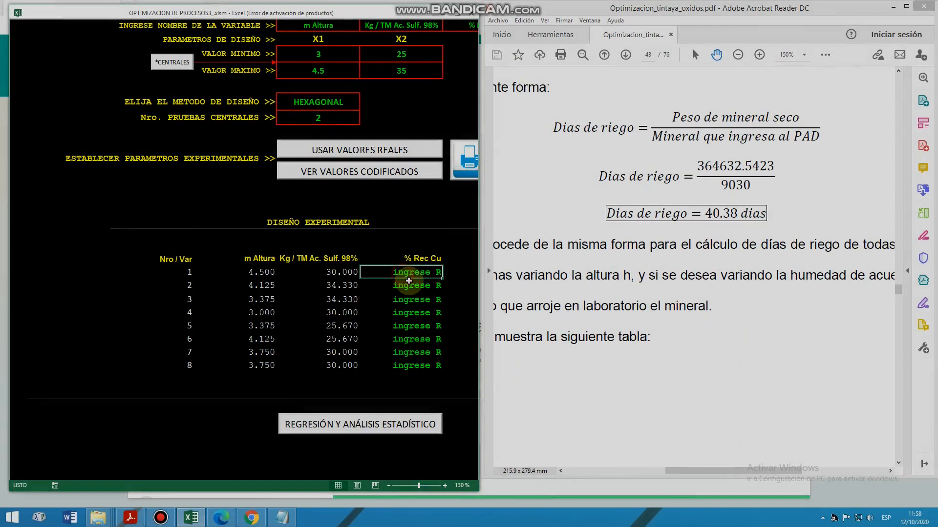
{"action": "left_click", "coordinate": [412, 286]}
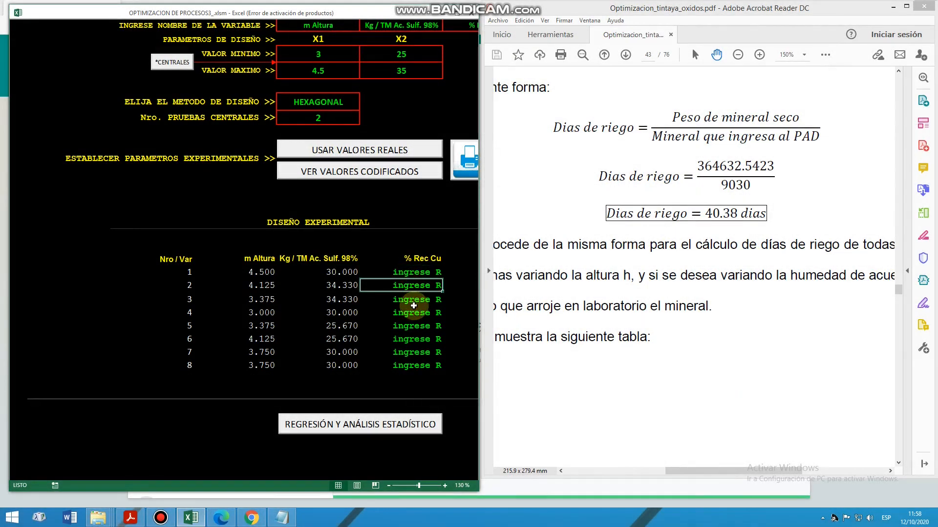
{"action": "left_click", "coordinate": [413, 300]}
{"action": "left_click", "coordinate": [415, 312]}
{"action": "left_click", "coordinate": [418, 325]}
{"action": "left_click", "coordinate": [415, 338]}
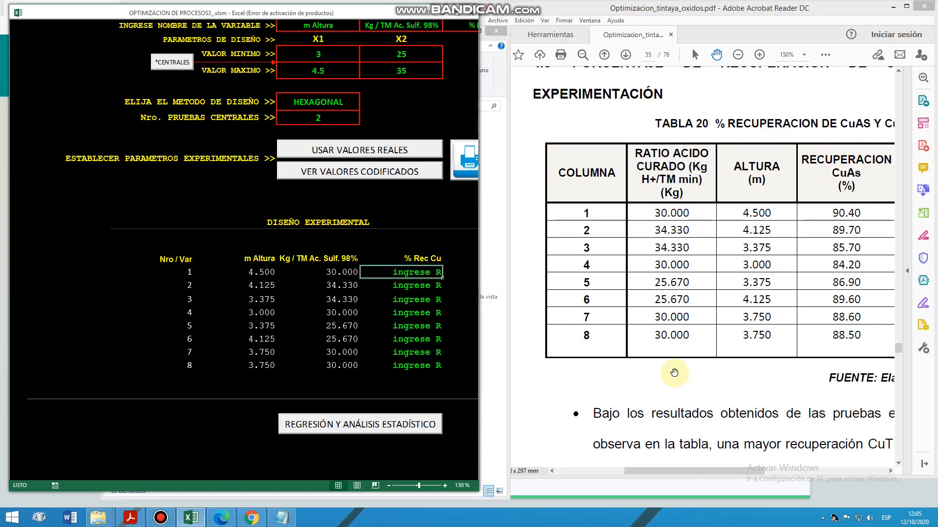
Step: Enter the copper recoveries for tests 1 to 4 from Tabla 20: 90.40, 89.70, 85.70 and 84.20
{"action": "type", "text": "90.40"}
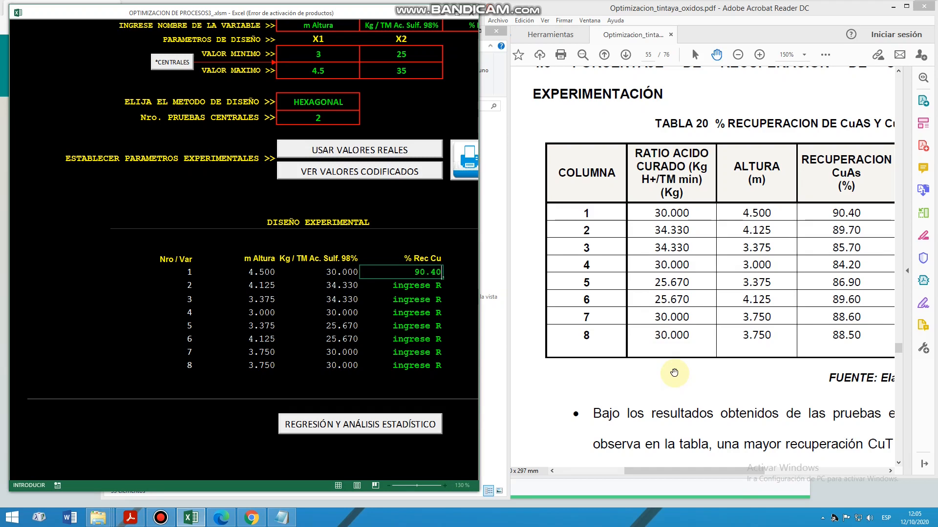
{"action": "key", "text": "Return"}
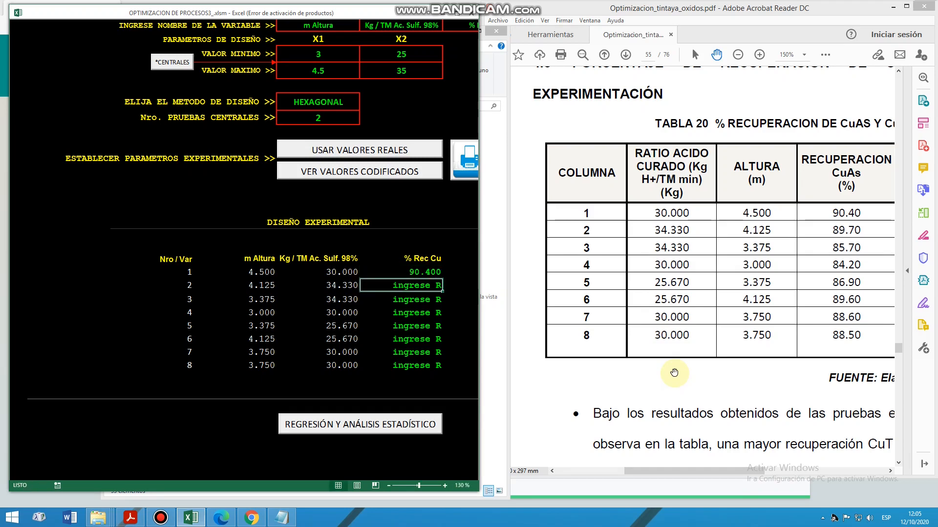
{"action": "type", "text": "89.70"}
{"action": "key", "text": "Return"}
{"action": "type", "text": "85"}
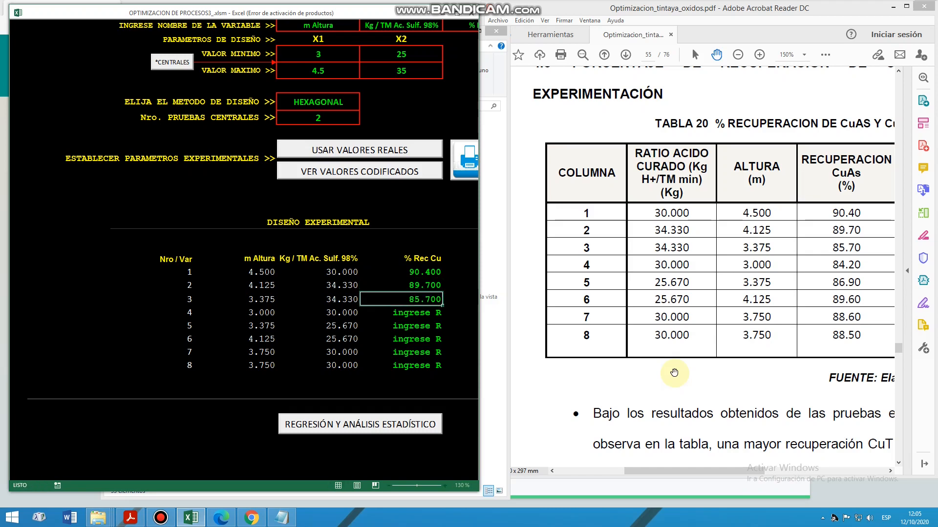
{"action": "type", "text": "84.2"}
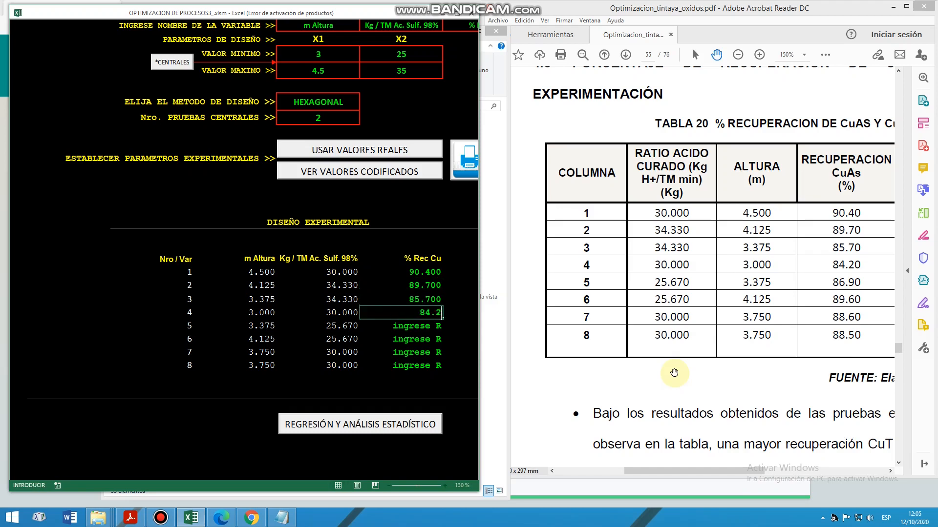
{"action": "type", "text": "0"}
{"action": "key", "text": "Return"}
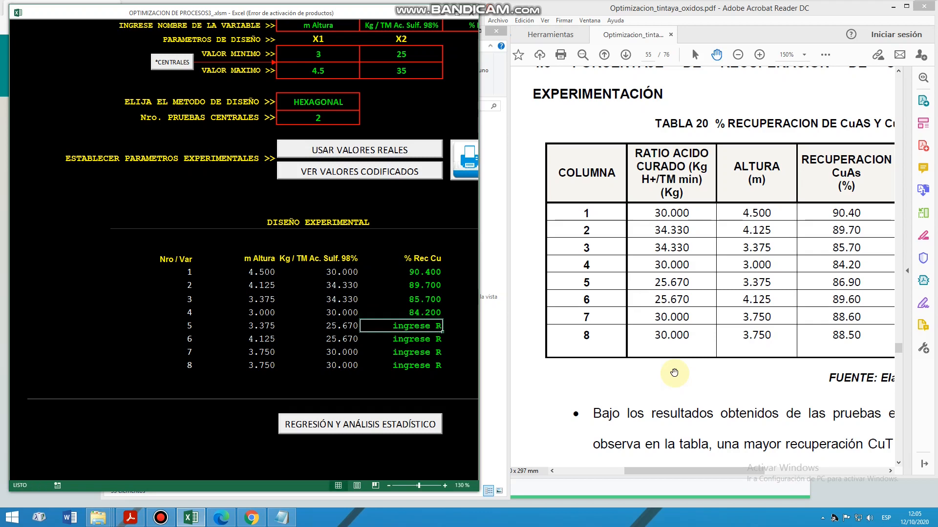
Step: Enter the copper recoveries for tests 5 to 8 from Tabla 20: 86.90, 89.60, 88.60 and 88.50
{"action": "type", "text": "86.90"}
{"action": "key", "text": "Return"}
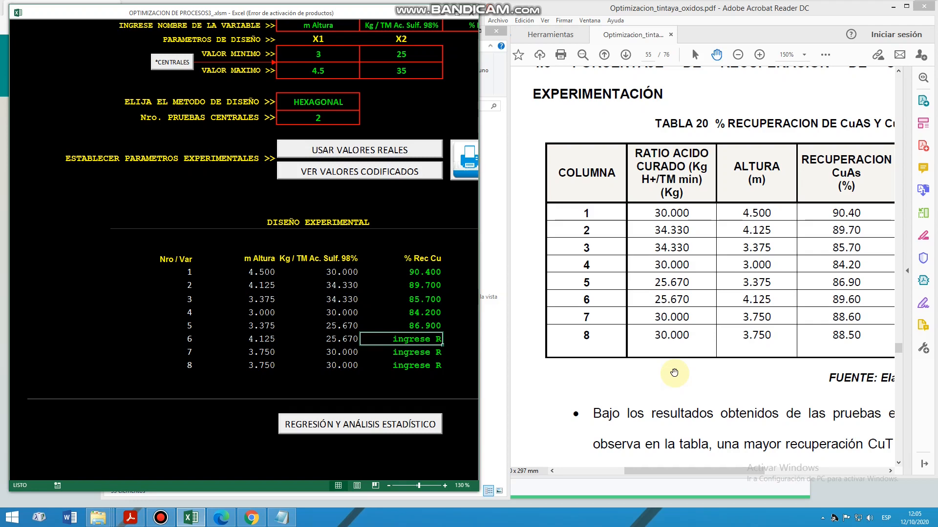
{"action": "type", "text": "89.6"}
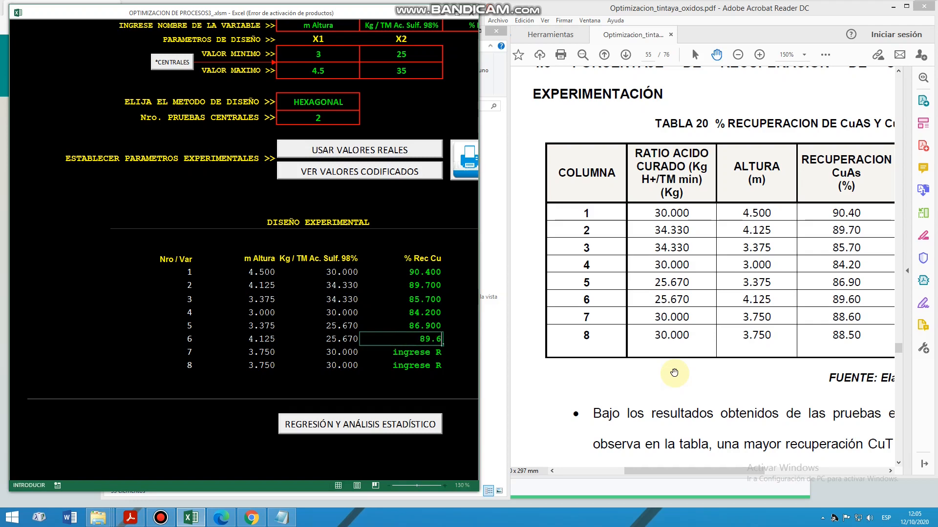
{"action": "type", "text": "0"}
{"action": "key", "text": "Return"}
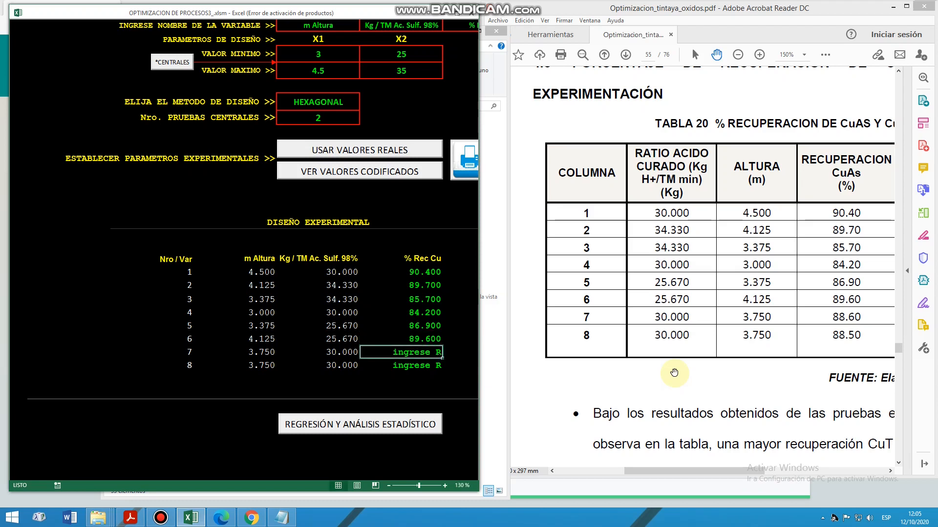
{"action": "type", "text": "88"}
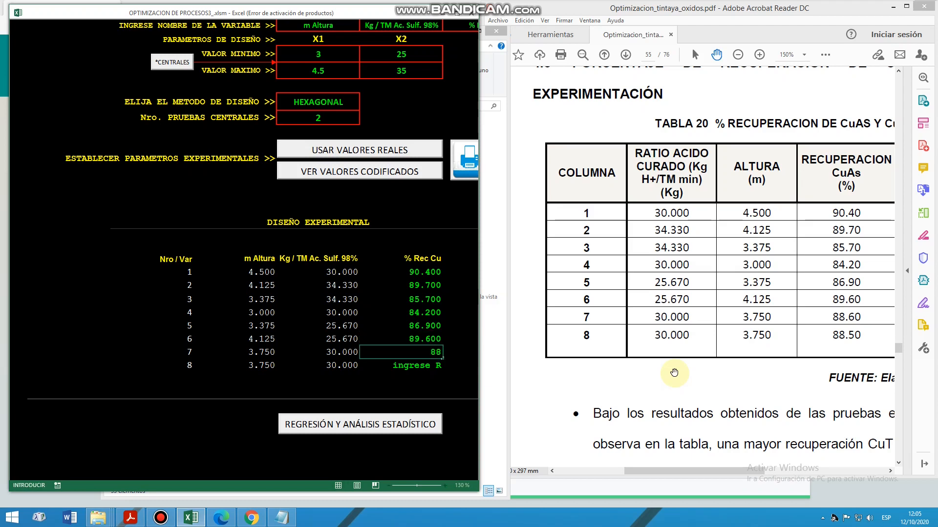
{"action": "type", "text": ".60"}
{"action": "key", "text": "Return"}
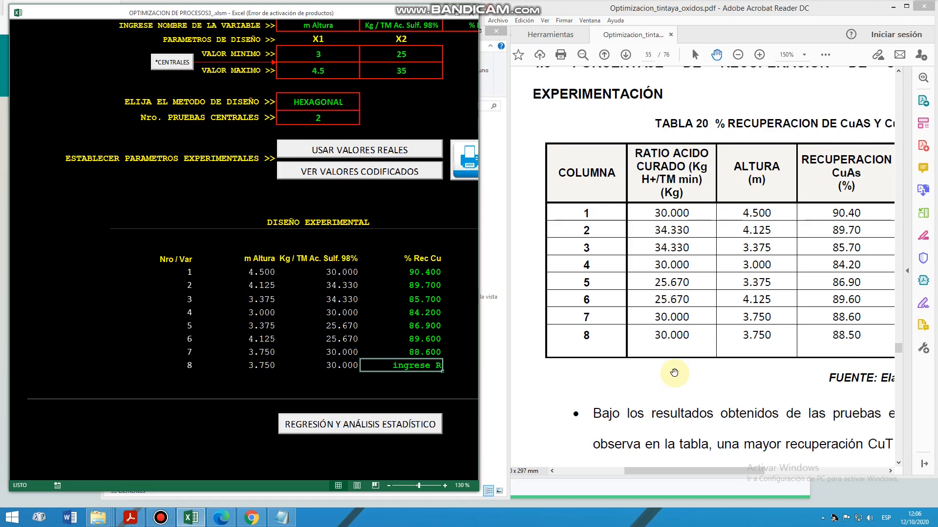
{"action": "type", "text": "88"}
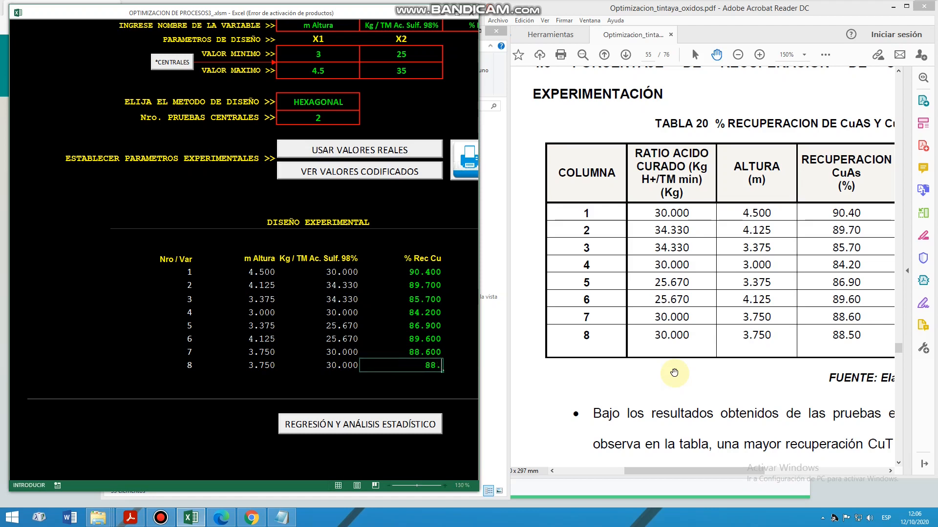
{"action": "type", "text": ".50"}
{"action": "key", "text": "Return"}
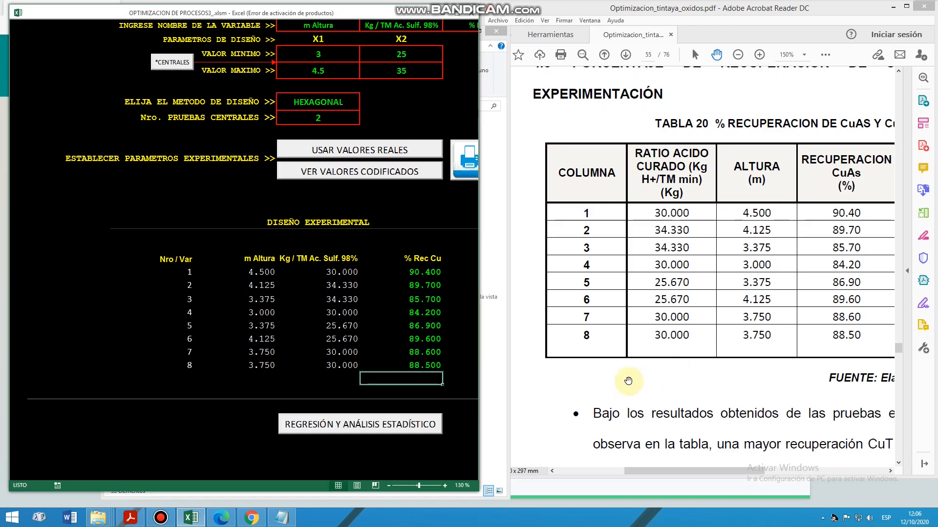
Step: Compare the parameters and copper recoveries of central tests 7 and 8
{"action": "left_click", "coordinate": [182, 354]}
{"action": "left_click_drag", "start_coordinate": [182, 353], "coordinate": [417, 371]}
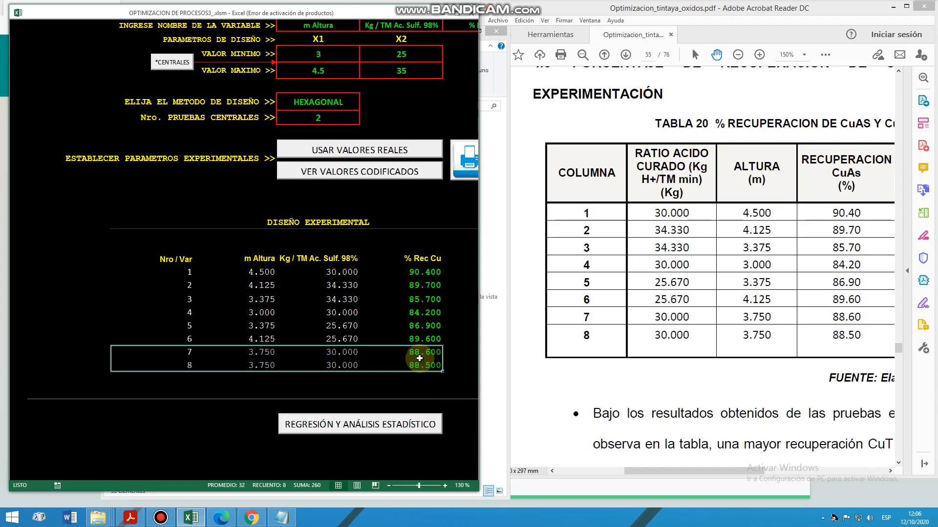
{"action": "left_click", "coordinate": [425, 366]}
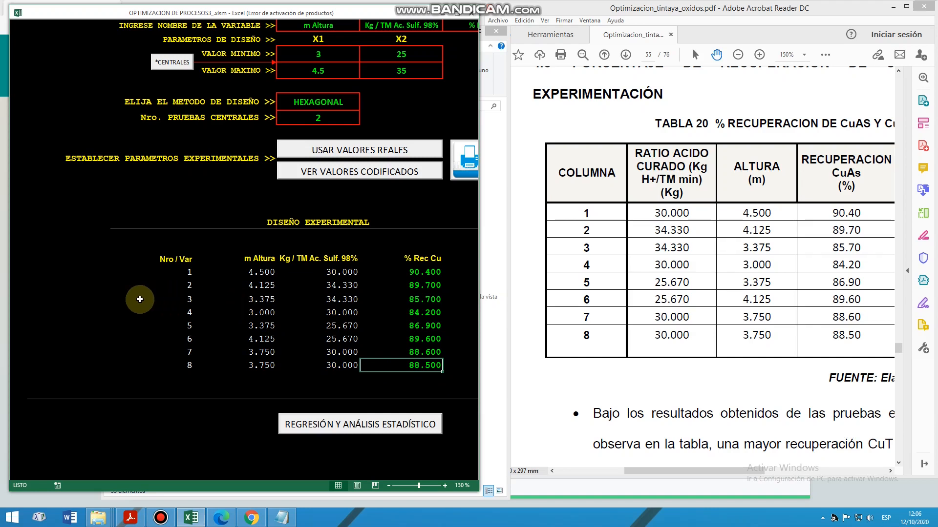
{"action": "left_click_drag", "start_coordinate": [165, 353], "coordinate": [429, 354]}
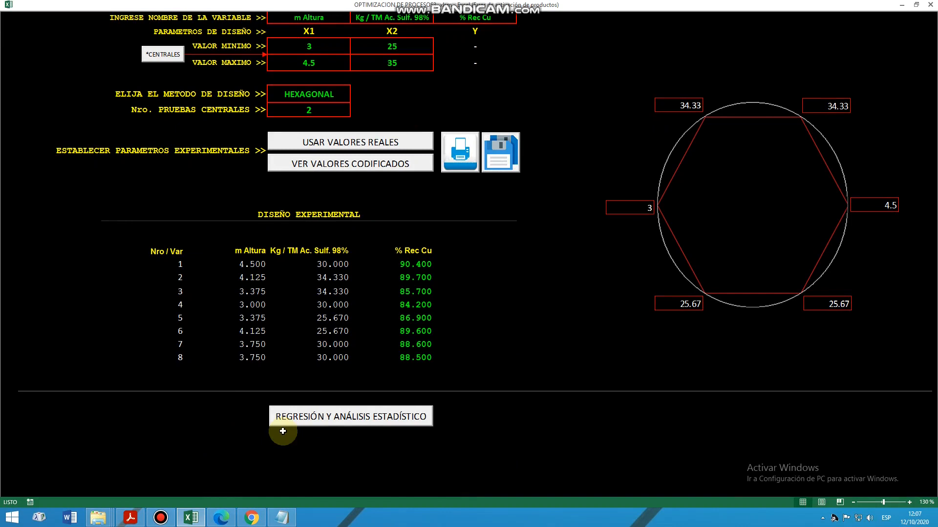
Step: Run the regression and statistical analysis and review the optimal variable response with the optimization surface chart
{"action": "left_click", "coordinate": [349, 420]}
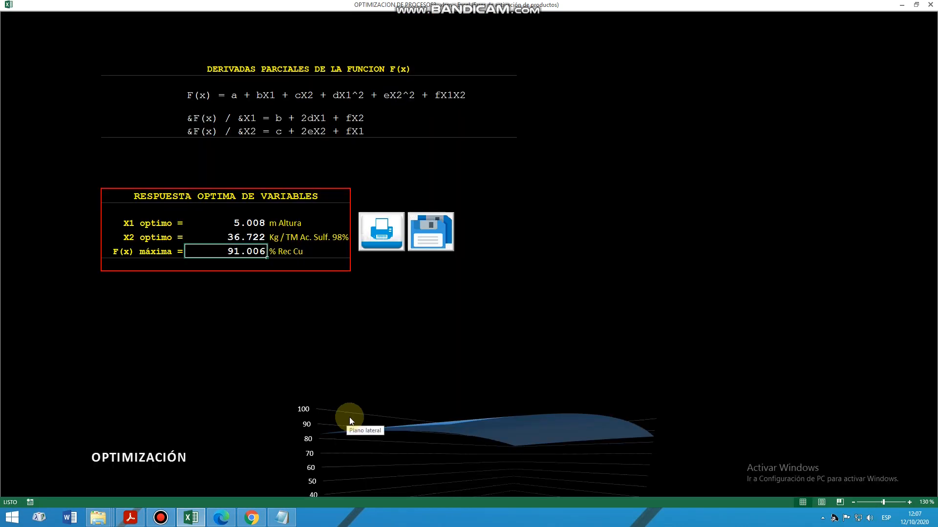
{"action": "scroll", "coordinate": [355, 389], "scroll_direction": "down", "scroll_amount": 6}
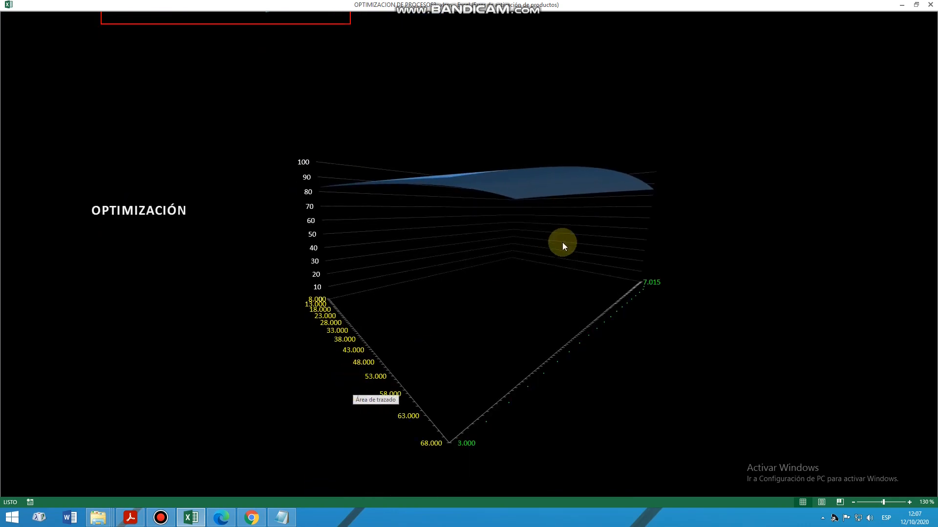
{"action": "scroll", "coordinate": [374, 313], "scroll_direction": "up", "scroll_amount": 1}
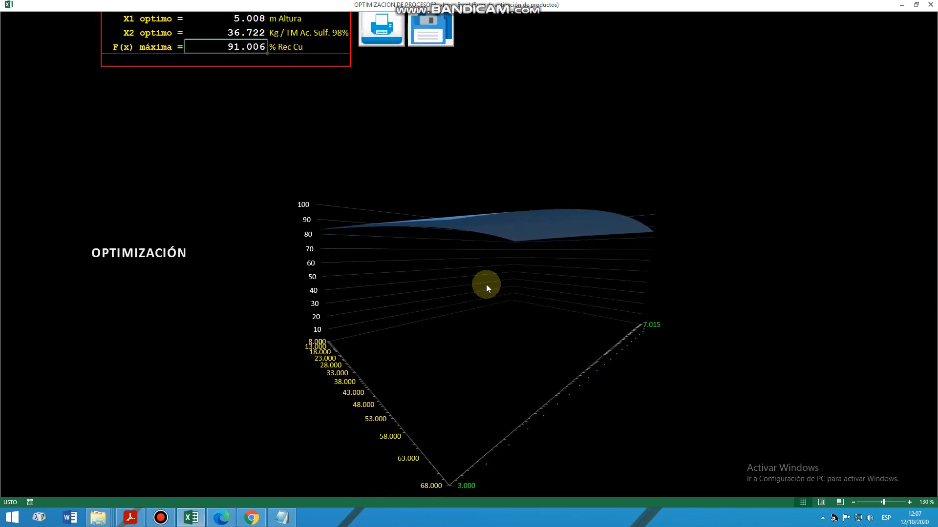
{"action": "scroll", "coordinate": [422, 252], "scroll_direction": "up", "scroll_amount": 5}
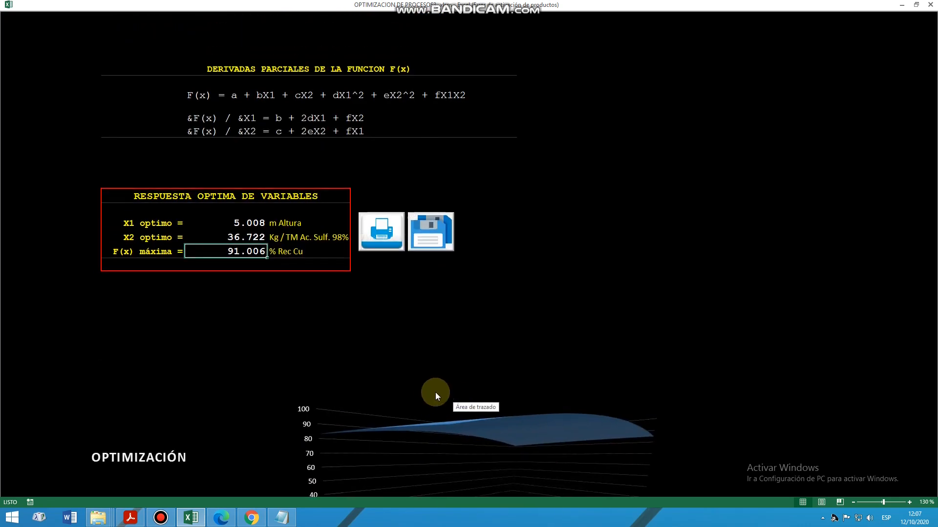
Step: Examine the regression matrix built from the eight tests
{"action": "scroll", "coordinate": [421, 394], "scroll_direction": "up", "scroll_amount": 20}
{"action": "scroll", "coordinate": [418, 396], "scroll_direction": "down", "scroll_amount": 12}
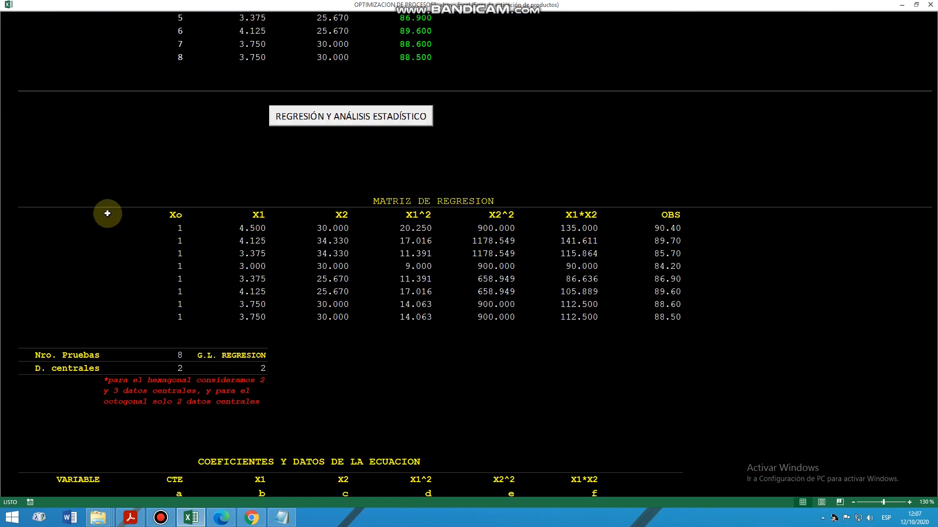
{"action": "left_click_drag", "start_coordinate": [138, 193], "coordinate": [580, 317]}
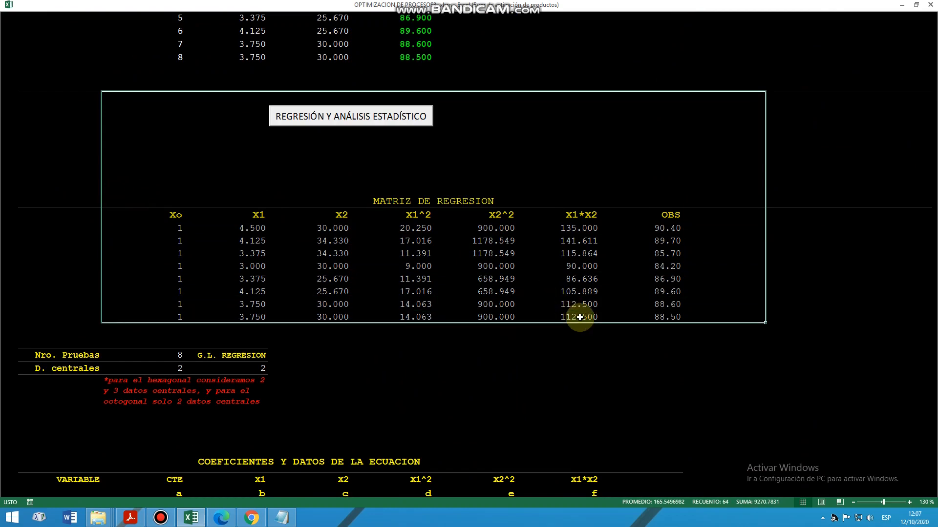
Step: Review the regression matrix columns from Xo, X1 and X2 through the squared and interaction terms to OBS
{"action": "left_click", "coordinate": [478, 354]}
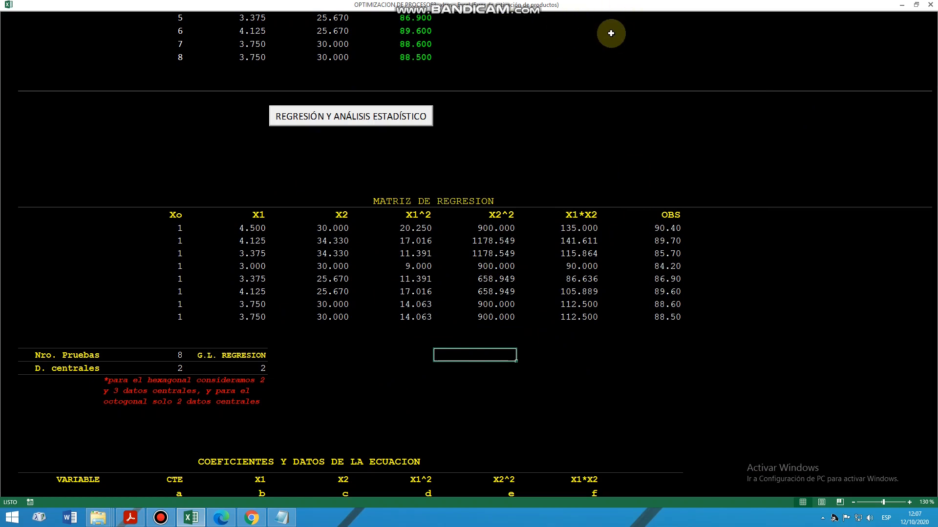
{"action": "left_click", "coordinate": [153, 220]}
{"action": "left_click_drag", "start_coordinate": [311, 242], "coordinate": [673, 315]}
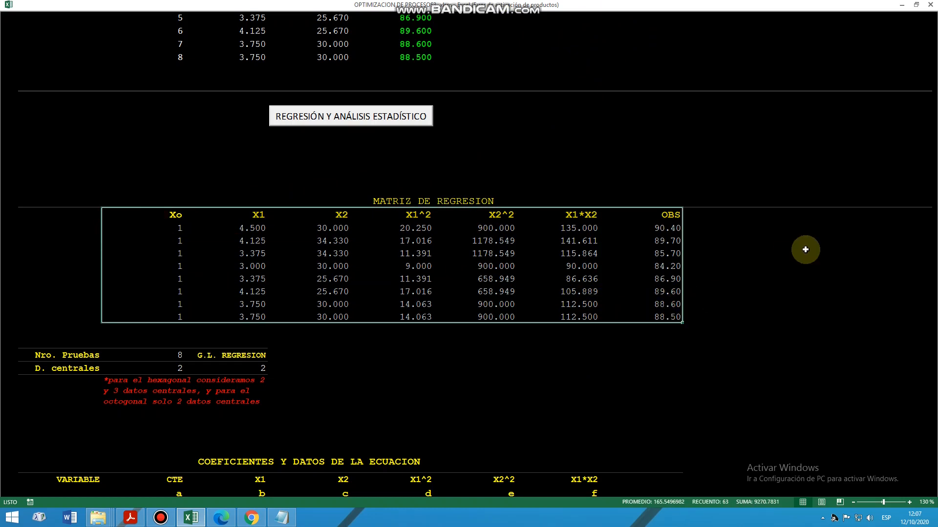
{"action": "left_click", "coordinate": [554, 183]}
{"action": "left_click", "coordinate": [523, 238]}
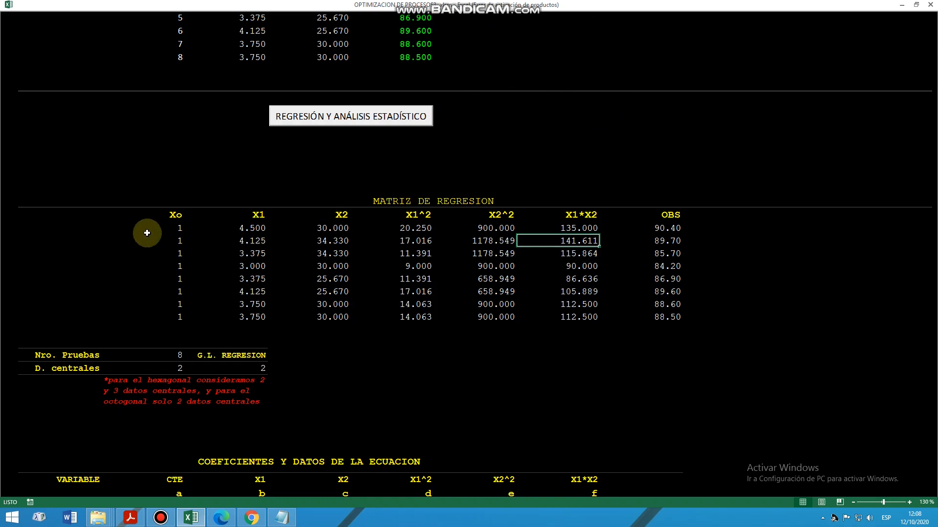
{"action": "left_click", "coordinate": [174, 214]}
{"action": "scroll", "coordinate": [456, 236], "scroll_direction": "down", "scroll_amount": 2}
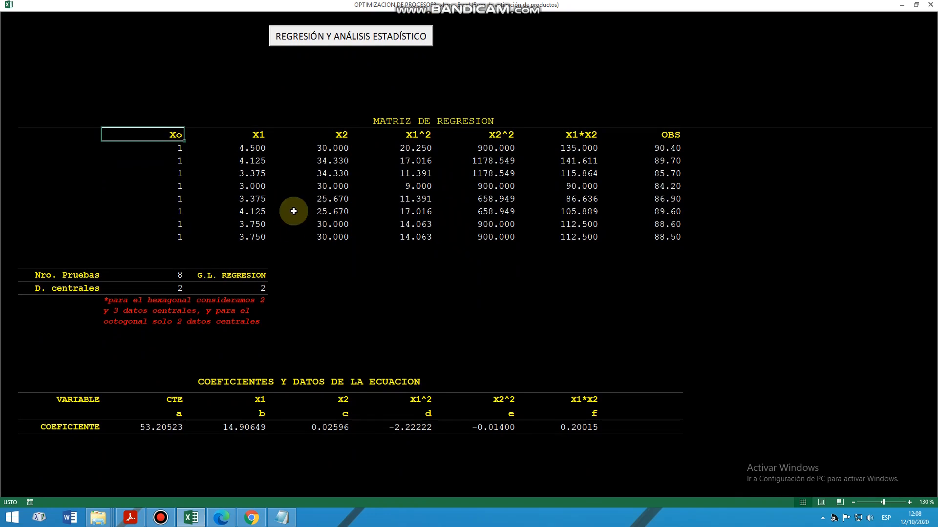
Step: Review the number of tests and regression degrees of freedom, and examine equation coefficients a to f
{"action": "scroll", "coordinate": [294, 211], "scroll_direction": "down", "scroll_amount": 3}
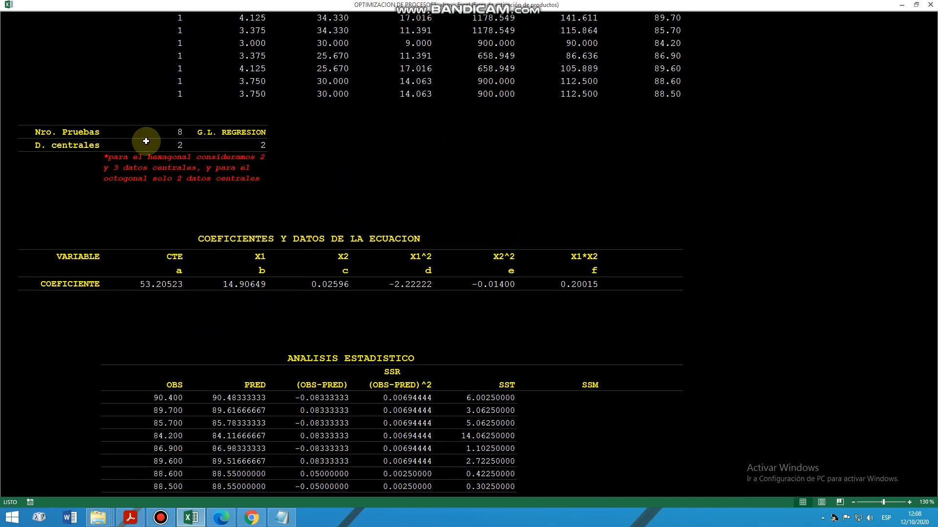
{"action": "left_click", "coordinate": [204, 135]}
{"action": "scroll", "coordinate": [217, 163], "scroll_direction": "down", "scroll_amount": 2}
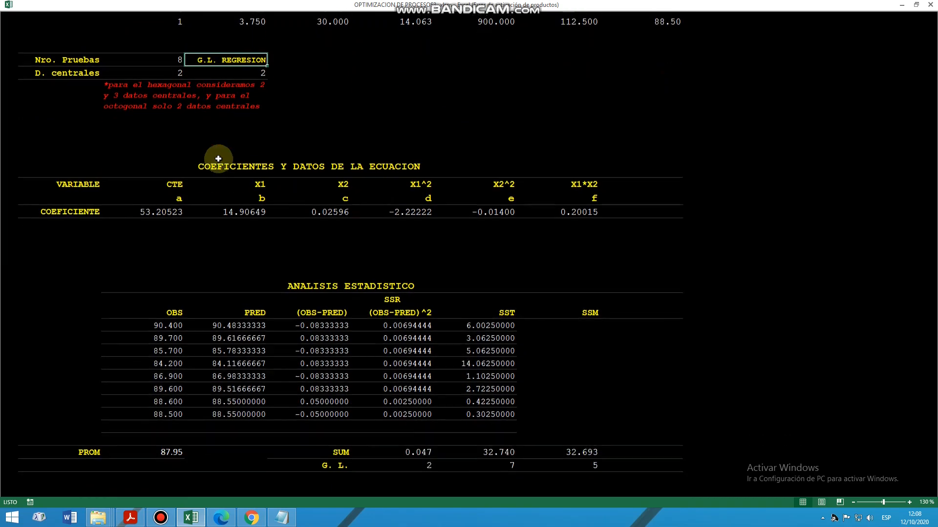
{"action": "left_click", "coordinate": [70, 162]}
{"action": "left_click_drag", "start_coordinate": [153, 177], "coordinate": [622, 208]}
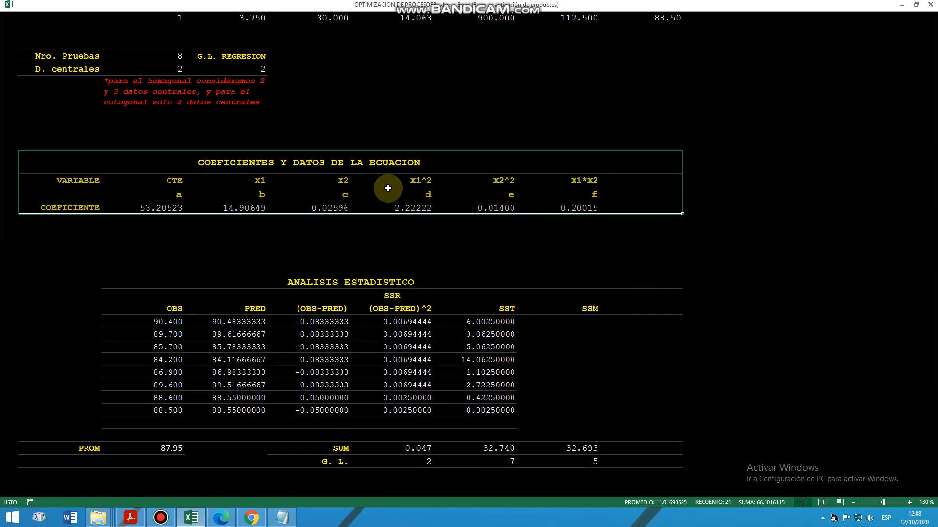
{"action": "scroll", "coordinate": [458, 239], "scroll_direction": "up", "scroll_amount": 6}
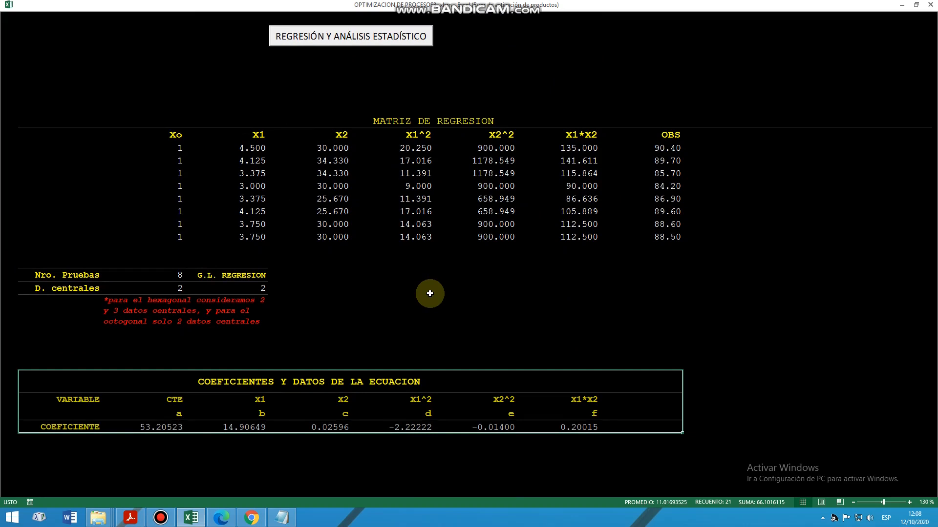
{"action": "scroll", "coordinate": [429, 293], "scroll_direction": "down", "scroll_amount": 7}
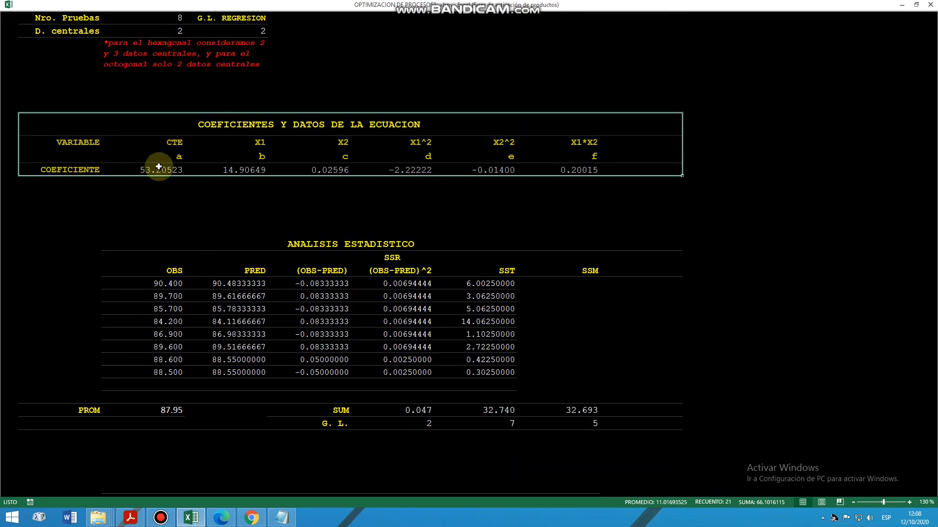
{"action": "left_click", "coordinate": [161, 169]}
{"action": "left_click", "coordinate": [237, 168]}
{"action": "left_click", "coordinate": [323, 168]}
{"action": "left_click", "coordinate": [429, 168]}
{"action": "left_click", "coordinate": [503, 169]}
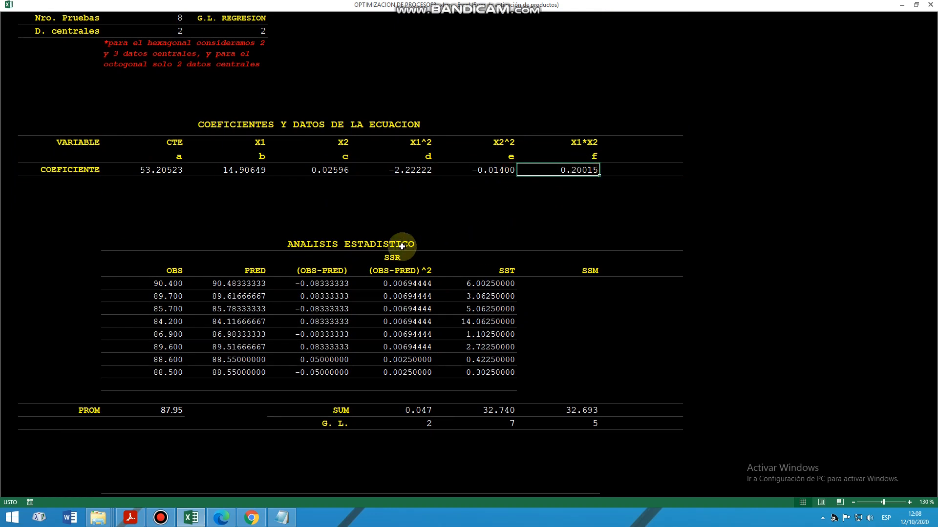
Step: Examine the statistical analysis table and the degrees of freedom under the SSR, SST and SSM sums
{"action": "scroll", "coordinate": [398, 243], "scroll_direction": "down", "scroll_amount": 4}
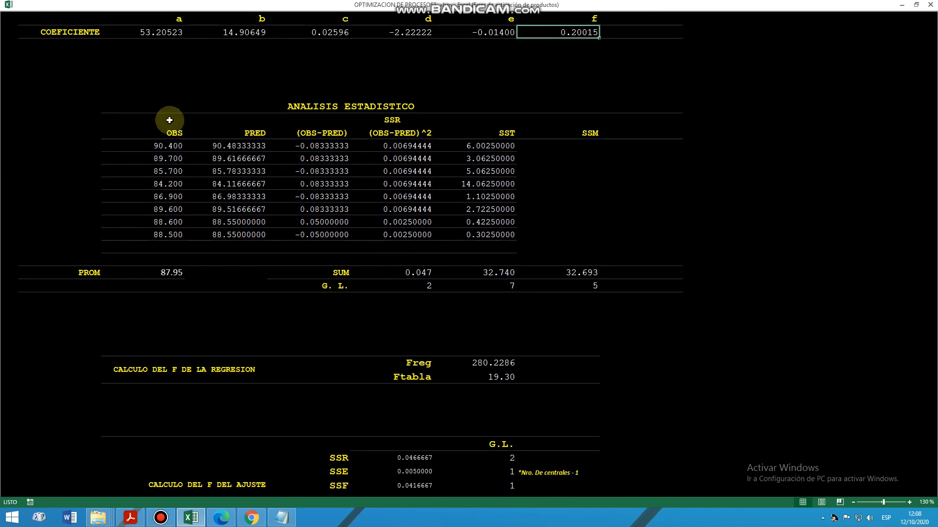
{"action": "left_click_drag", "start_coordinate": [93, 100], "coordinate": [623, 244]}
{"action": "left_click_drag", "start_coordinate": [370, 286], "coordinate": [579, 287]}
{"action": "scroll", "coordinate": [485, 283], "scroll_direction": "down", "scroll_amount": 3}
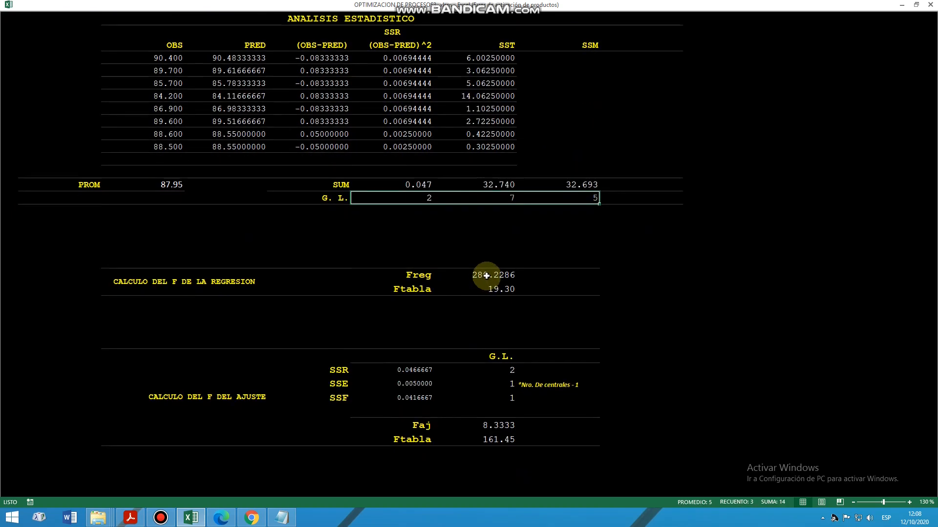
Step: Compare Freg with Ftabla in the regression F calculation, checking the degrees of freedom behind them
{"action": "left_click", "coordinate": [414, 237]}
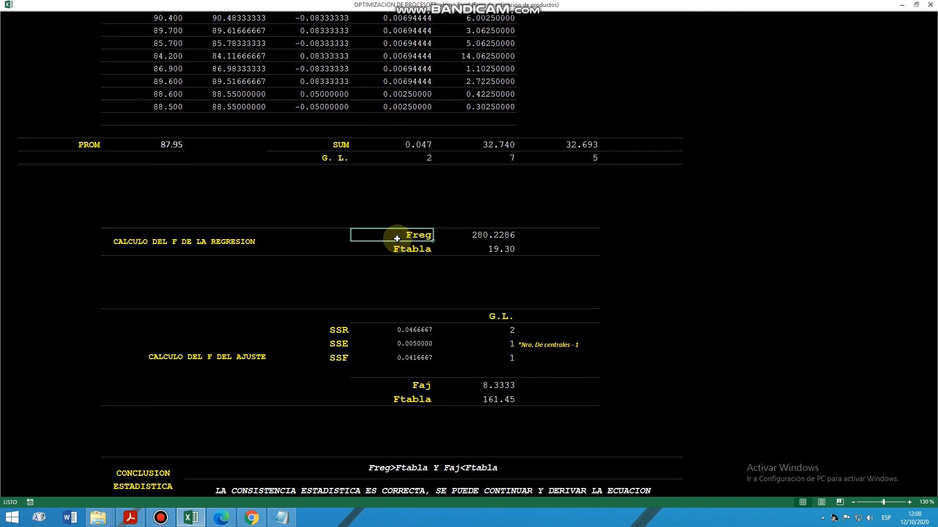
{"action": "left_click", "coordinate": [478, 237]}
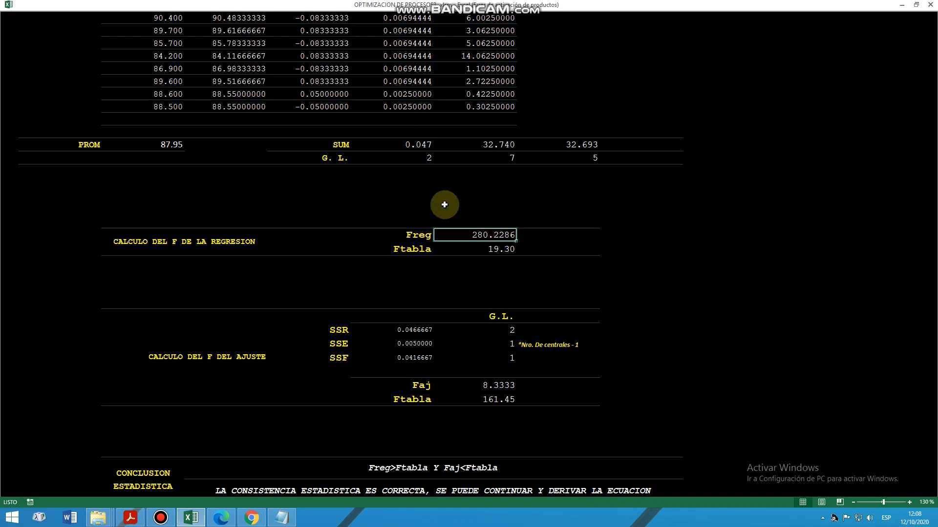
{"action": "left_click_drag", "start_coordinate": [417, 158], "coordinate": [582, 157]}
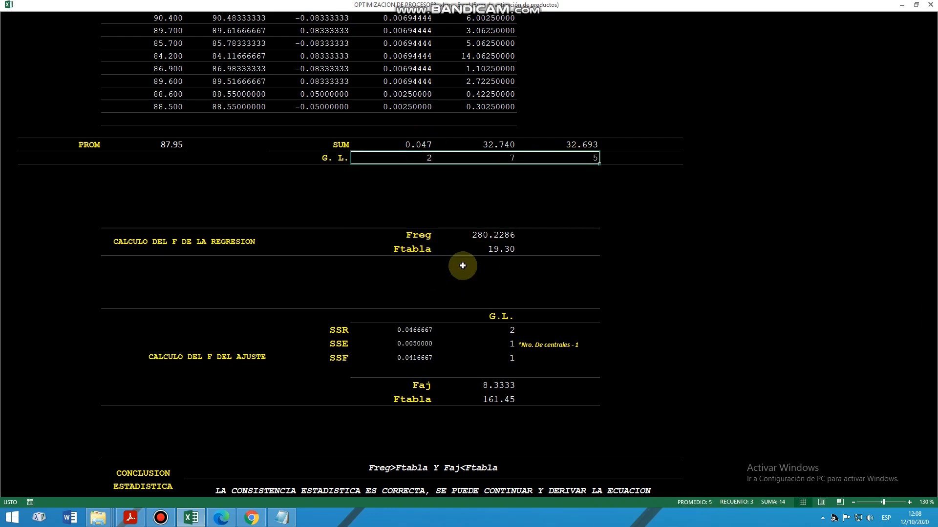
{"action": "left_click", "coordinate": [411, 240]}
{"action": "left_click", "coordinate": [411, 250]}
{"action": "left_click", "coordinate": [498, 248]}
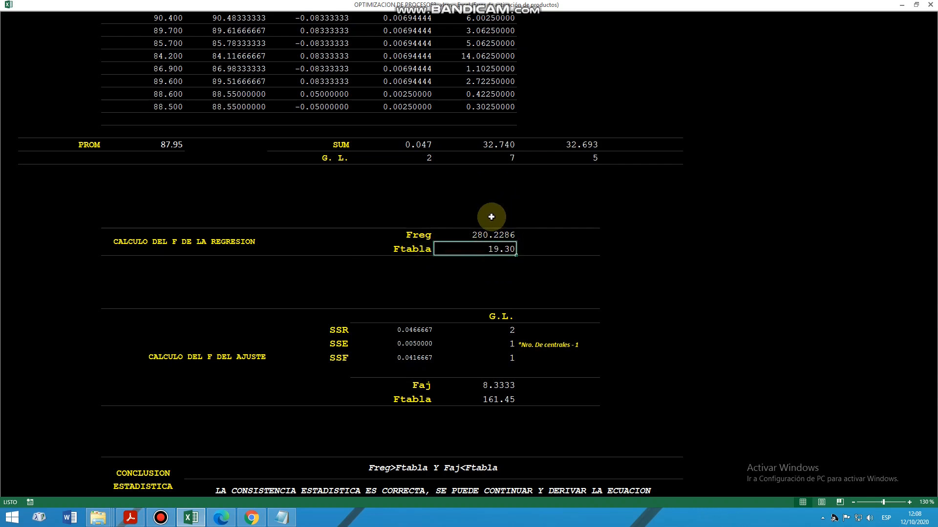
{"action": "left_click_drag", "start_coordinate": [420, 159], "coordinate": [549, 156]}
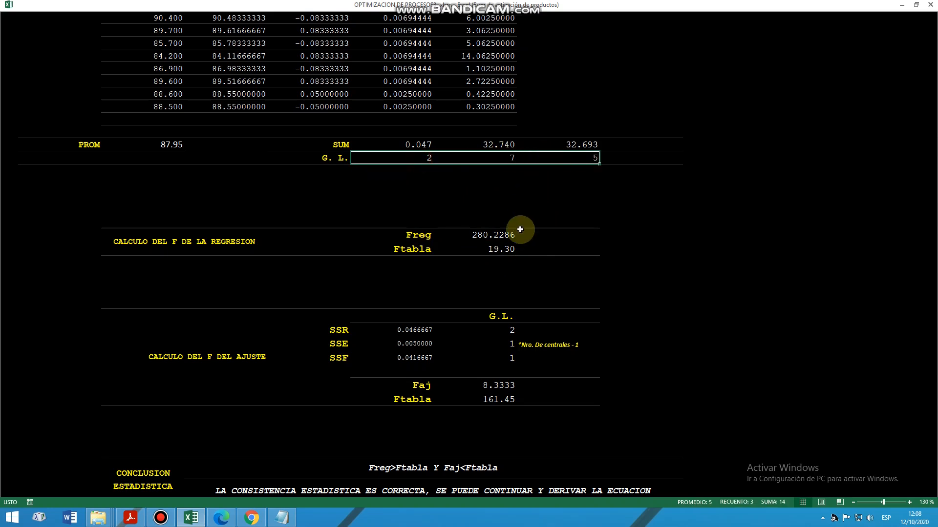
{"action": "scroll", "coordinate": [520, 230], "scroll_direction": "down", "scroll_amount": 1}
{"action": "left_click", "coordinate": [414, 200]}
{"action": "left_click", "coordinate": [420, 214]}
{"action": "scroll", "coordinate": [246, 247], "scroll_direction": "down", "scroll_amount": 1}
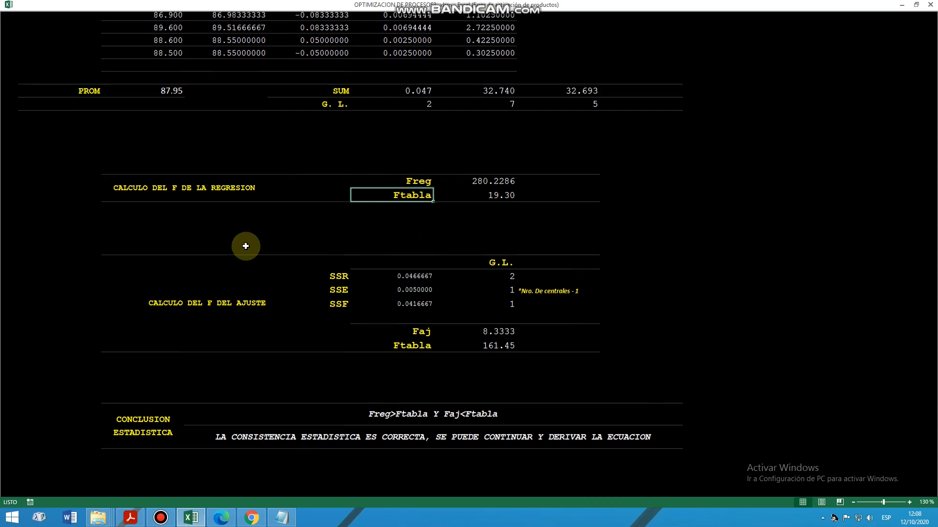
Step: Examine SSR, SSE and SSF with their degrees of freedom in the fit F calculation, alongside the two central tests
{"action": "left_click_drag", "start_coordinate": [172, 260], "coordinate": [561, 307]}
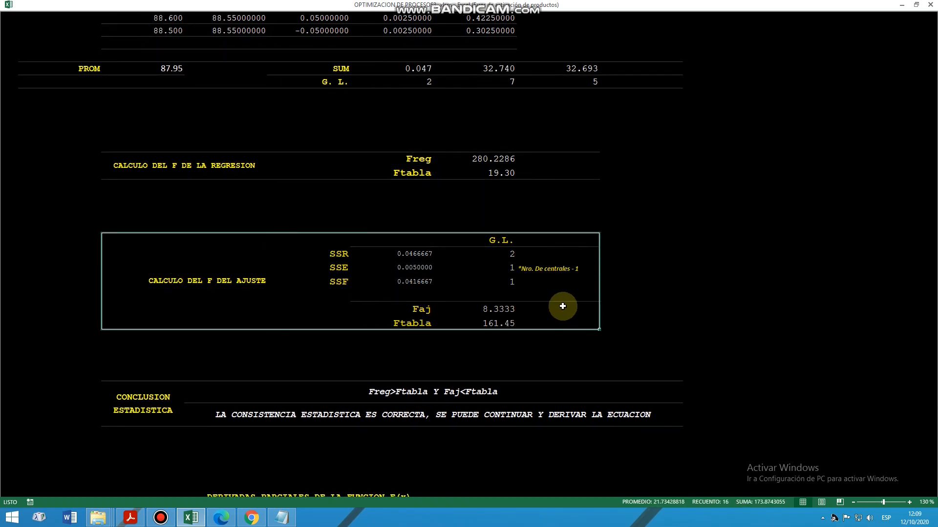
{"action": "scroll", "coordinate": [540, 291], "scroll_direction": "up", "scroll_amount": 2}
{"action": "left_click_drag", "start_coordinate": [174, 95], "coordinate": [476, 111]}
{"action": "scroll", "coordinate": [517, 186], "scroll_direction": "down", "scroll_amount": 1}
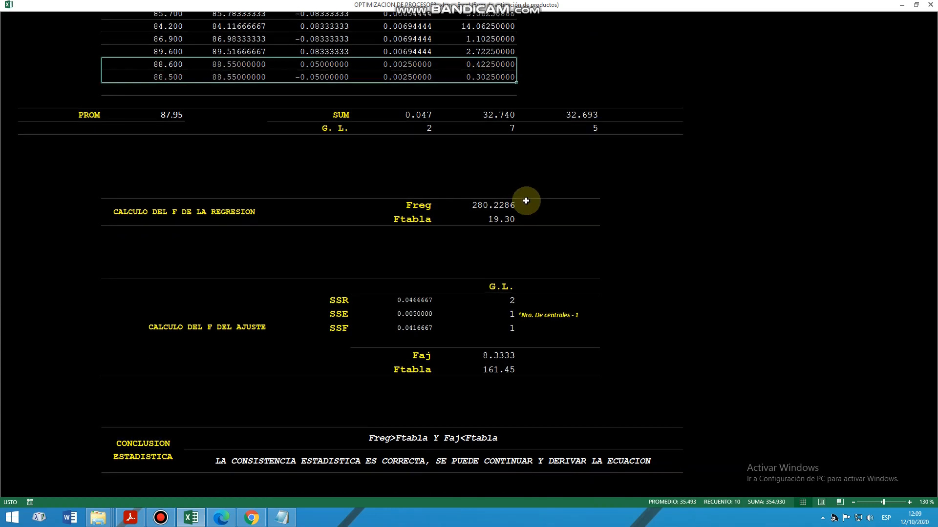
{"action": "left_click", "coordinate": [404, 293]}
{"action": "left_click", "coordinate": [339, 293]}
{"action": "left_click", "coordinate": [339, 306]}
{"action": "left_click", "coordinate": [344, 320]}
{"action": "left_click_drag", "start_coordinate": [501, 292], "coordinate": [500, 315]}
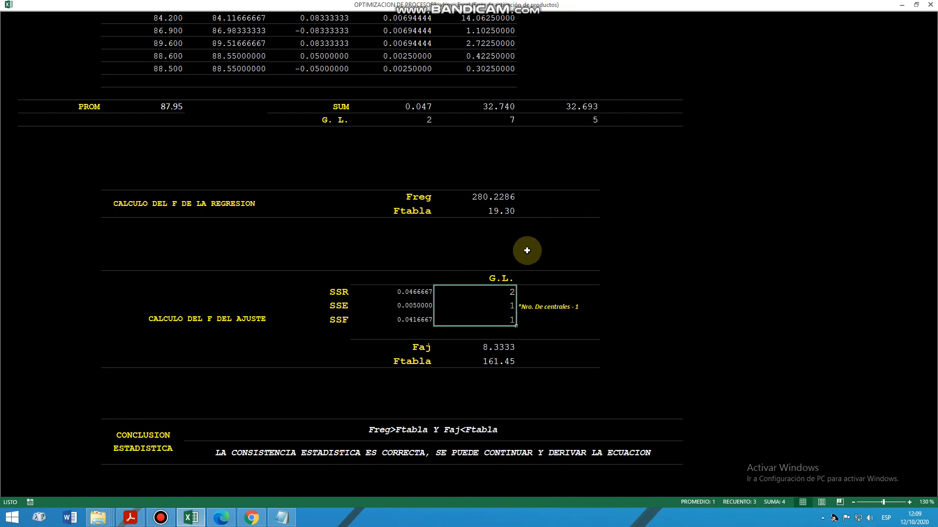
Step: Compare Faj with Ftabla in the fit calculation, checking the central tests and the degrees of freedom used
{"action": "scroll", "coordinate": [635, 276], "scroll_direction": "down", "scroll_amount": 1}
{"action": "left_click", "coordinate": [414, 310]}
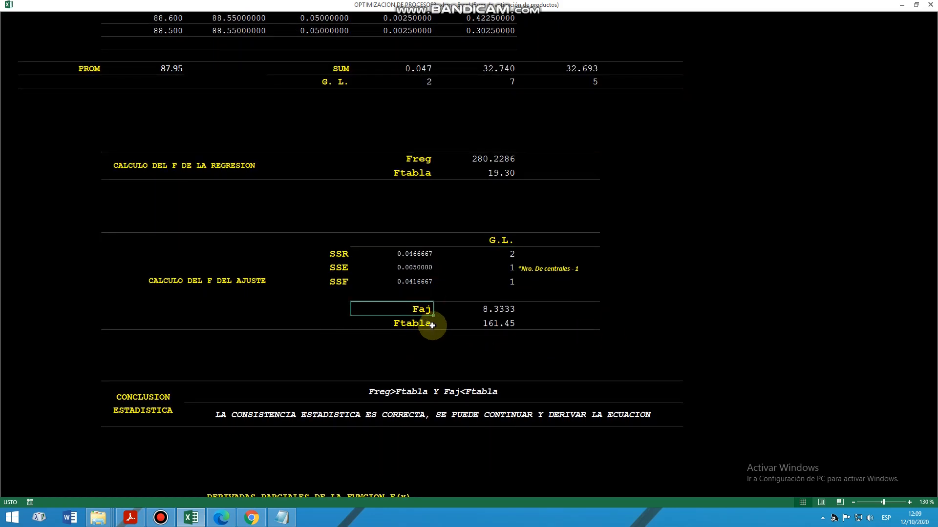
{"action": "left_click_drag", "start_coordinate": [154, 20], "coordinate": [489, 31]}
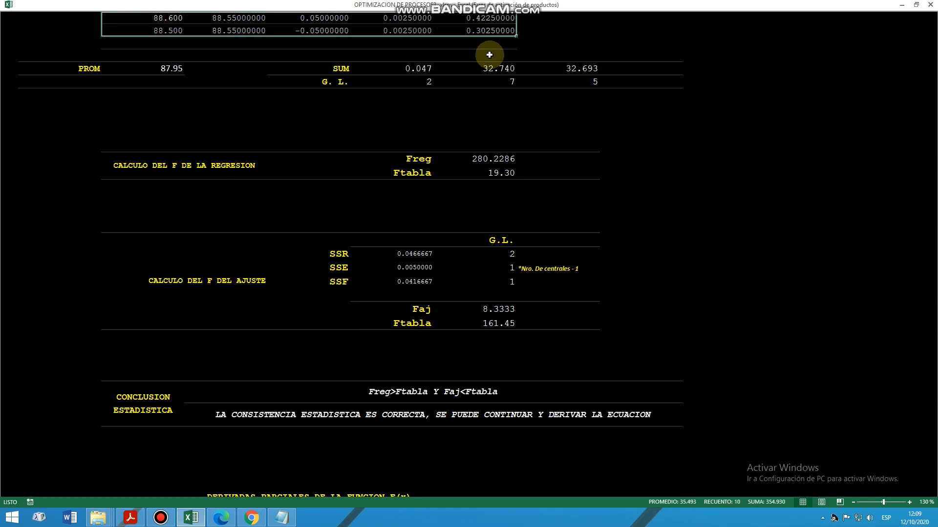
{"action": "left_click", "coordinate": [404, 325]}
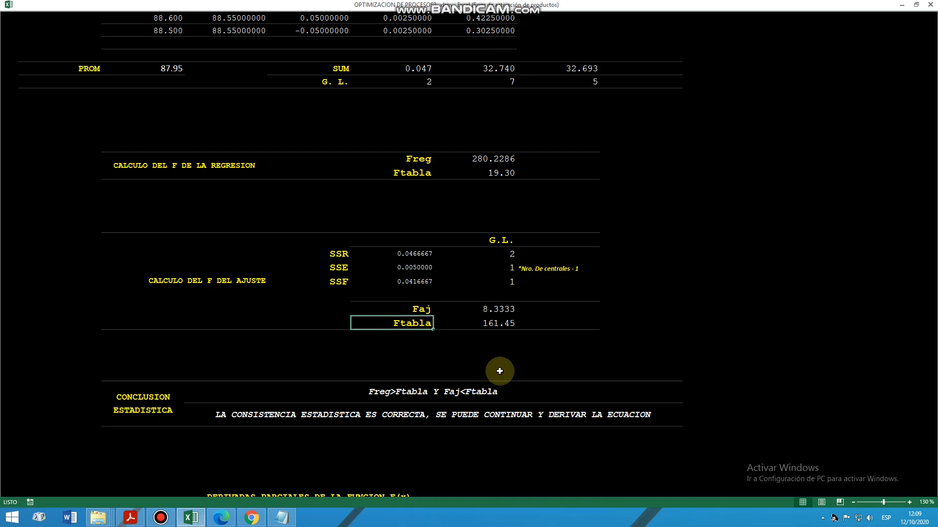
{"action": "left_click", "coordinate": [485, 324]}
{"action": "left_click_drag", "start_coordinate": [501, 254], "coordinate": [511, 282]}
{"action": "left_click", "coordinate": [491, 323]}
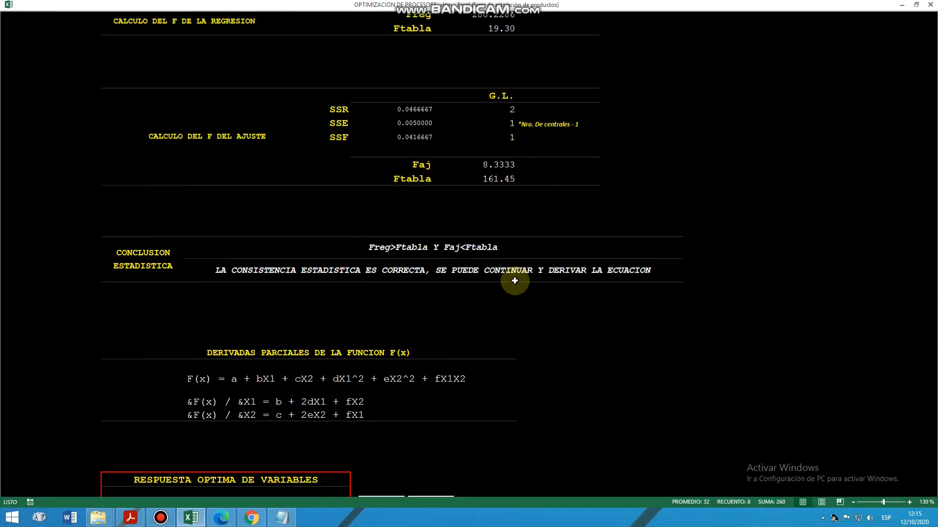
Step: Check the Freg>Ftabla condition of the statistical conclusion against the regression F values
{"action": "scroll", "coordinate": [515, 281], "scroll_direction": "down", "scroll_amount": 1}
{"action": "left_click_drag", "start_coordinate": [104, 237], "coordinate": [366, 241]}
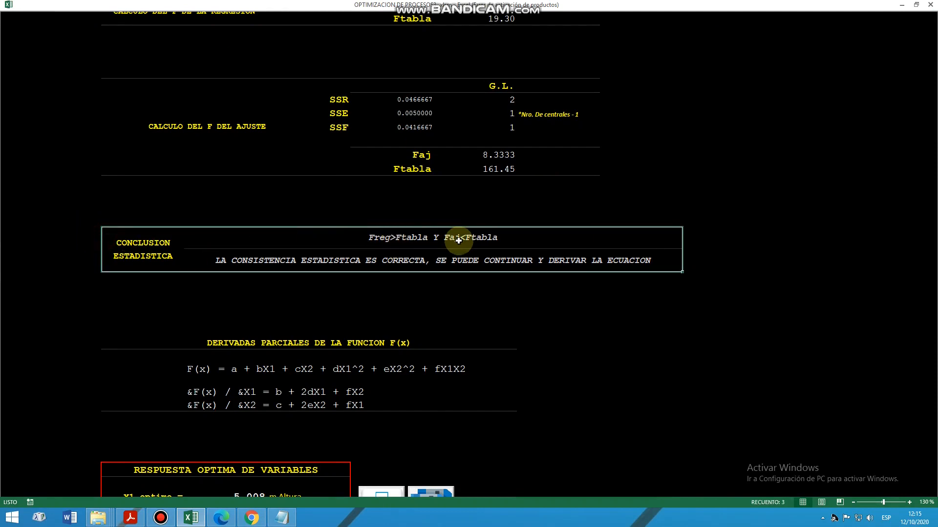
{"action": "scroll", "coordinate": [459, 240], "scroll_direction": "up", "scroll_amount": 2}
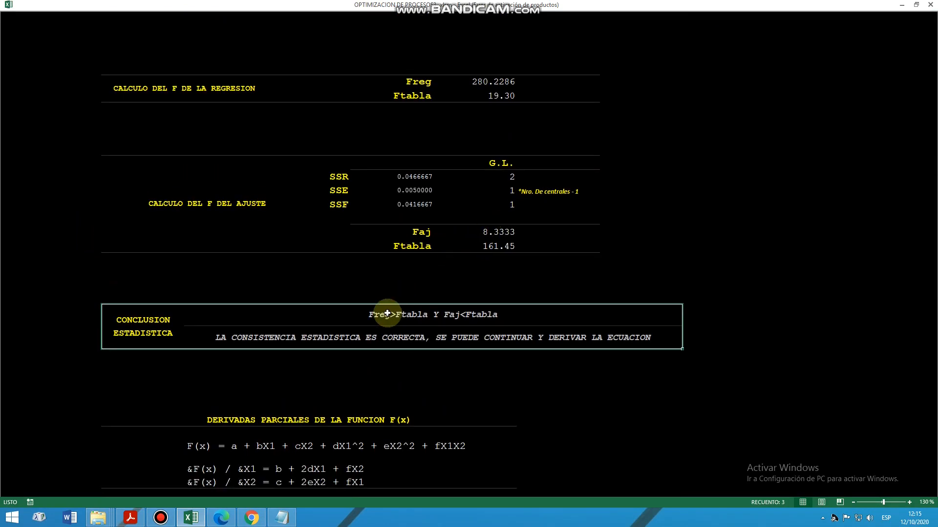
{"action": "left_click", "coordinate": [367, 321]}
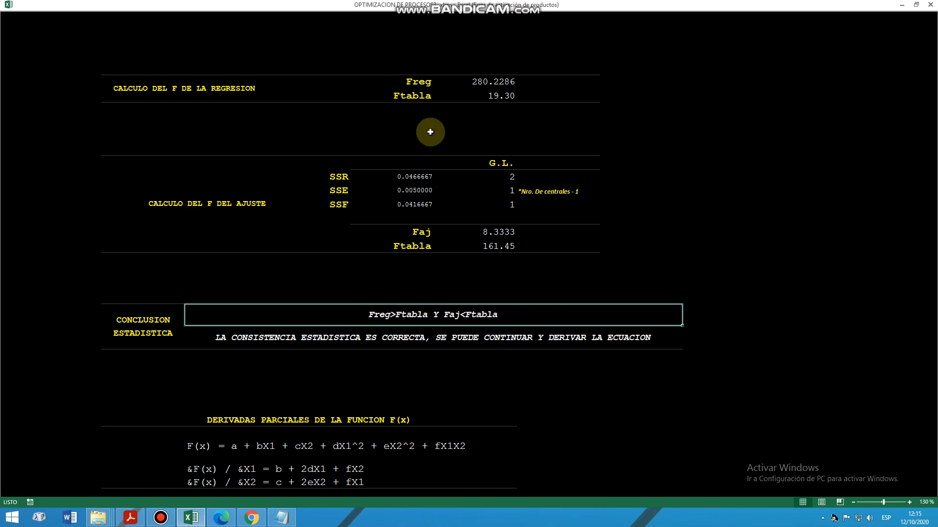
{"action": "left_click", "coordinate": [486, 83]}
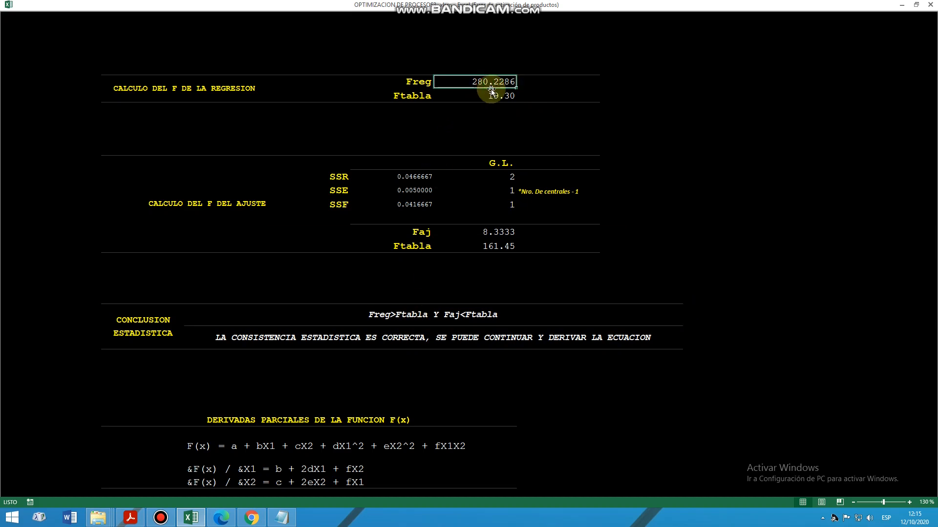
{"action": "left_click", "coordinate": [490, 96]}
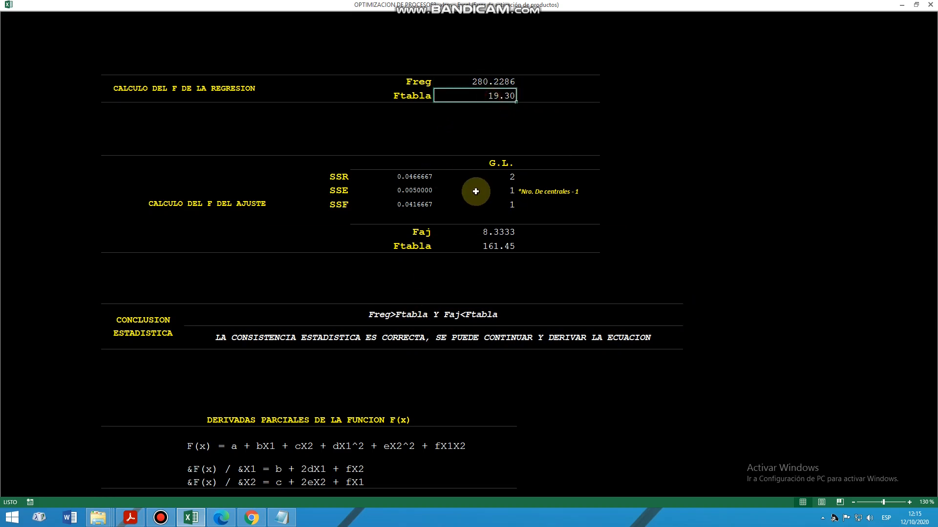
Step: Check the Faj<Ftabla condition against the fit F values and read the conclusion on statistical consistency
{"action": "left_click", "coordinate": [447, 318]}
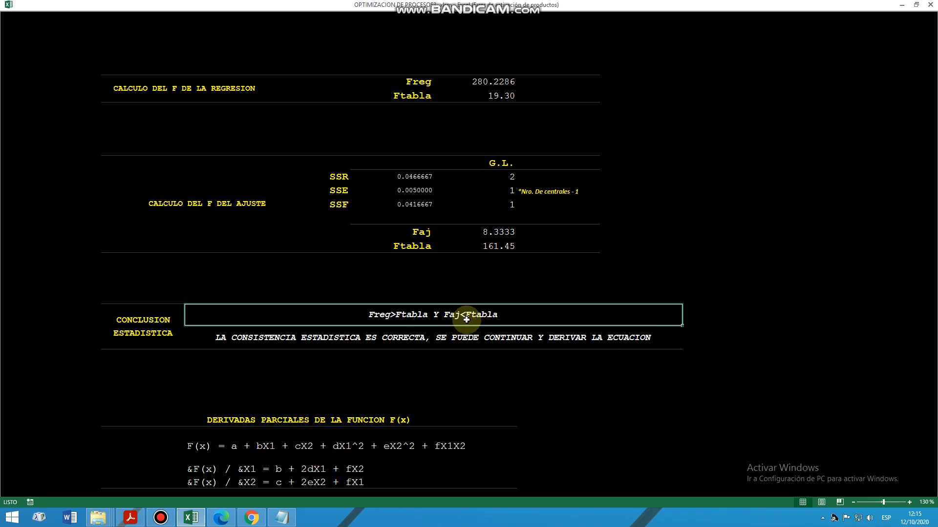
{"action": "left_click", "coordinate": [500, 236]}
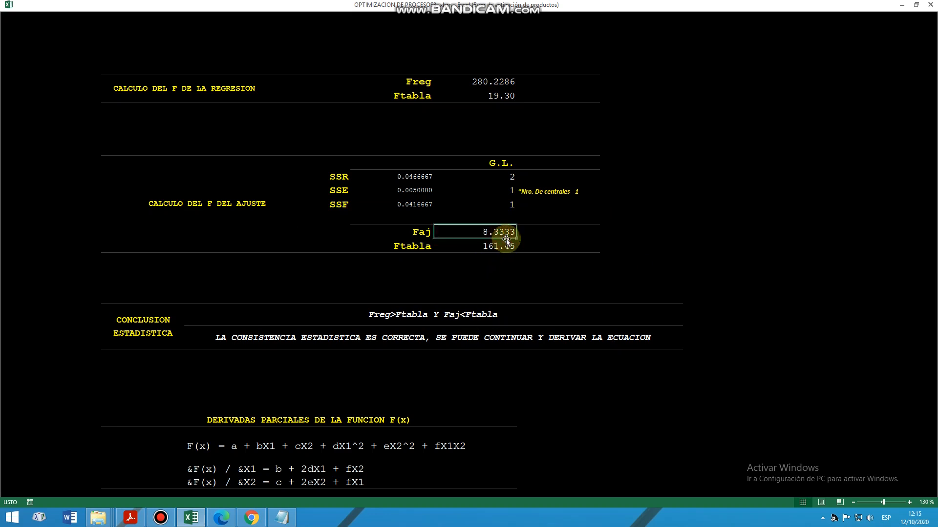
{"action": "left_click", "coordinate": [497, 249]}
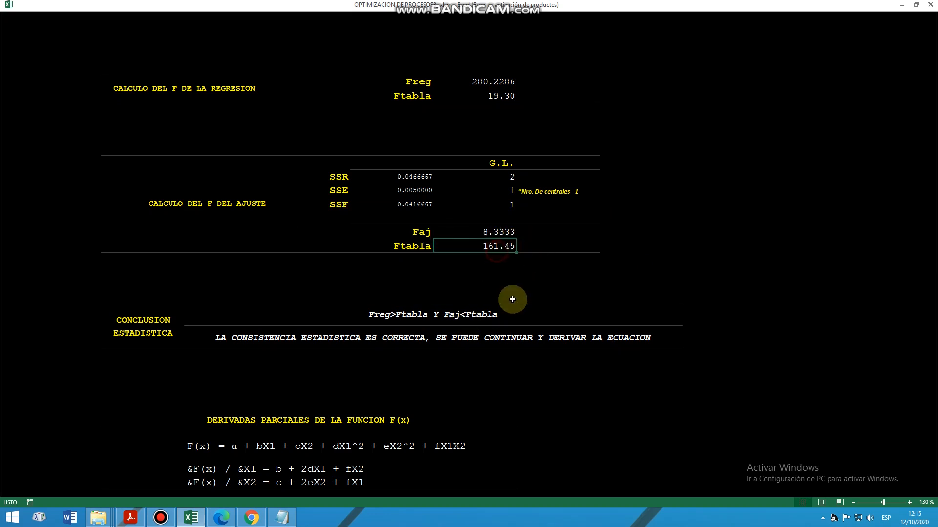
{"action": "left_click", "coordinate": [425, 321]}
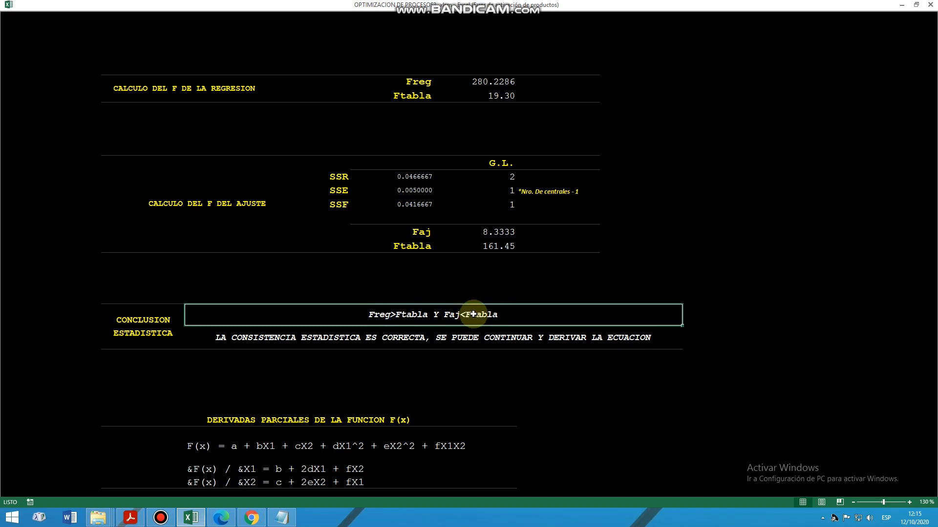
{"action": "left_click", "coordinate": [688, 246]}
{"action": "scroll", "coordinate": [651, 252], "scroll_direction": "down", "scroll_amount": 2}
{"action": "left_click", "coordinate": [271, 263]}
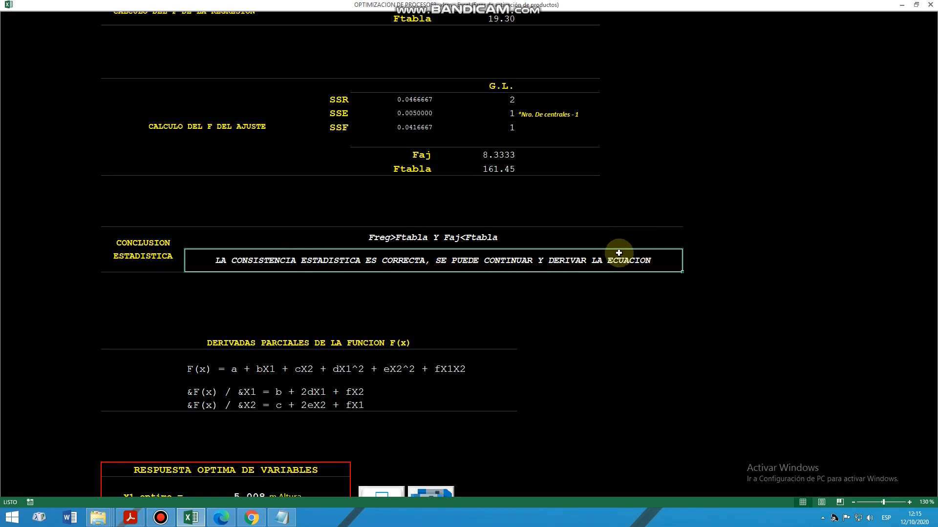
Step: Relate the F(x) equation's terms to the row of coefficients above the statistical analysis
{"action": "left_click", "coordinate": [241, 374]}
{"action": "left_click", "coordinate": [326, 364]}
{"action": "scroll", "coordinate": [387, 363], "scroll_direction": "up", "scroll_amount": 12}
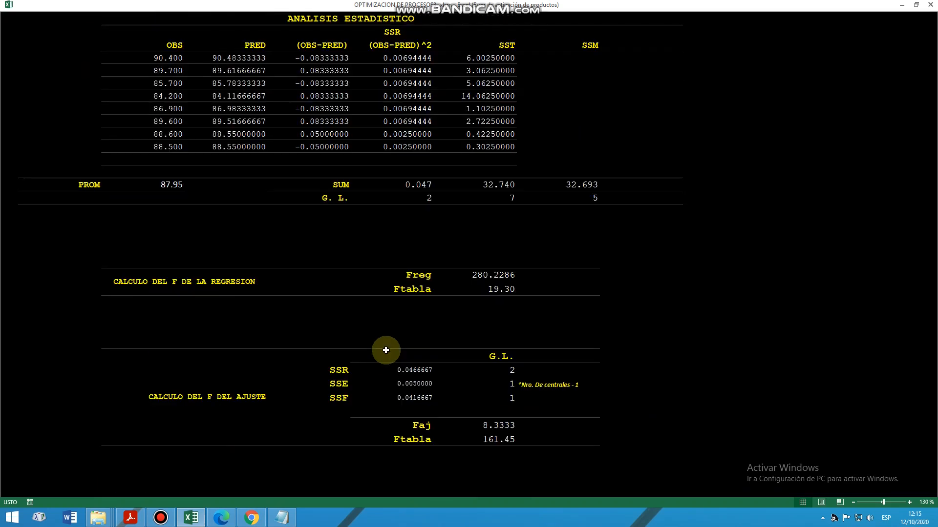
{"action": "left_click_drag", "start_coordinate": [124, 128], "coordinate": [540, 130]}
{"action": "scroll", "coordinate": [420, 208], "scroll_direction": "down", "scroll_amount": 12}
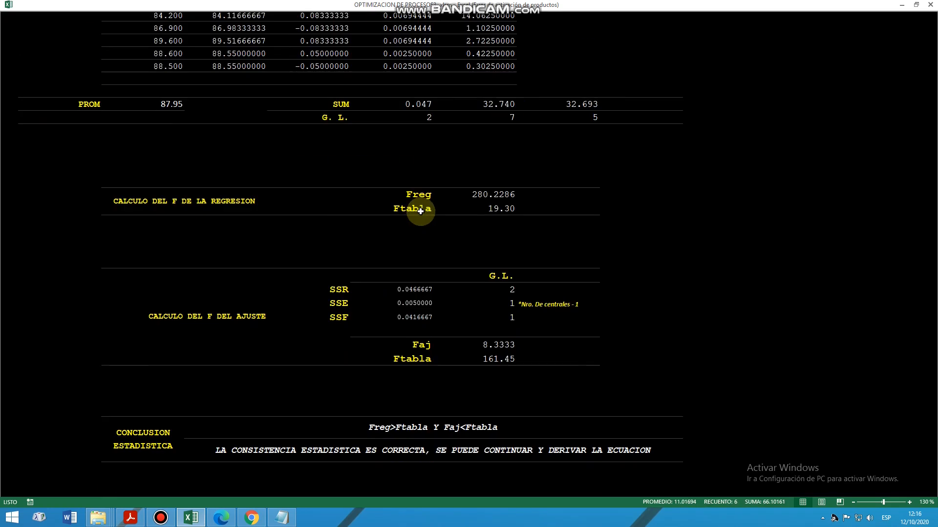
Step: Examine the F(x) function and its partial derivatives with respect to X1 and X2
{"action": "scroll", "coordinate": [423, 211], "scroll_direction": "down", "scroll_amount": 6}
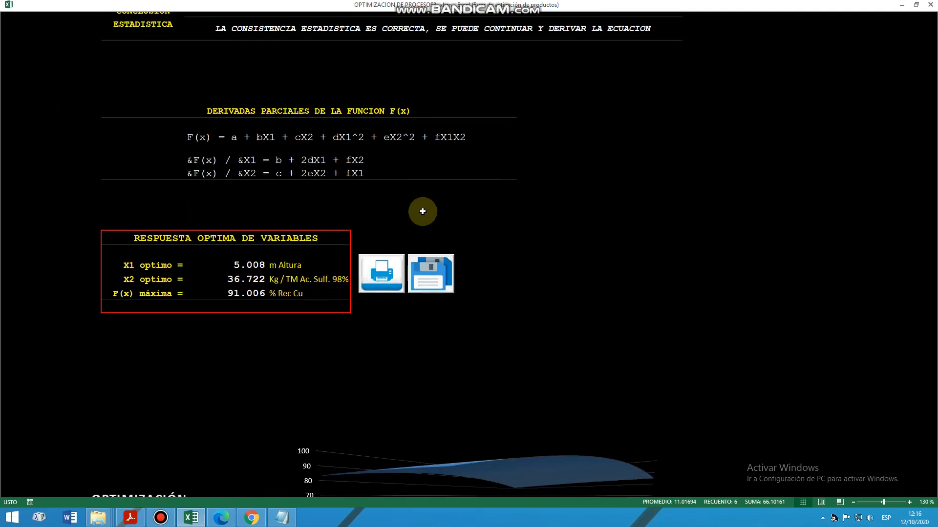
{"action": "left_click", "coordinate": [195, 136]}
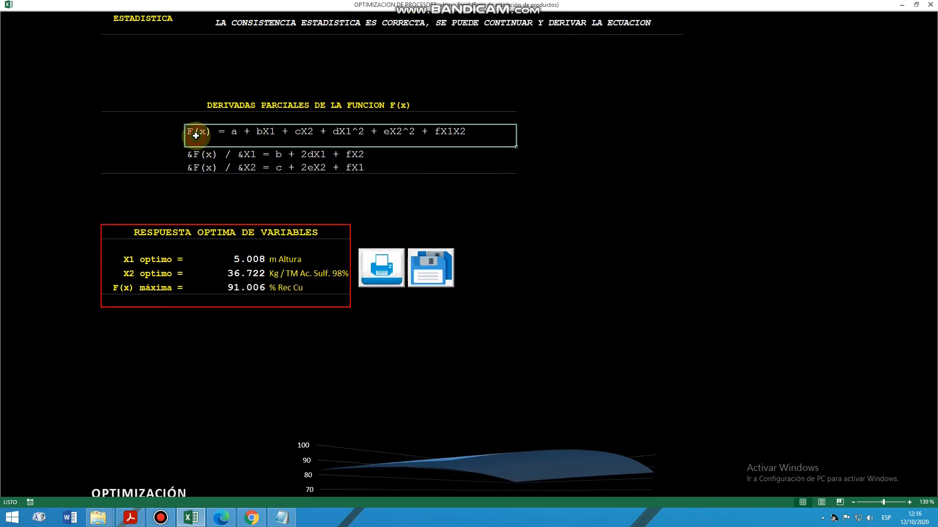
{"action": "left_click", "coordinate": [198, 154]}
{"action": "left_click", "coordinate": [204, 167]}
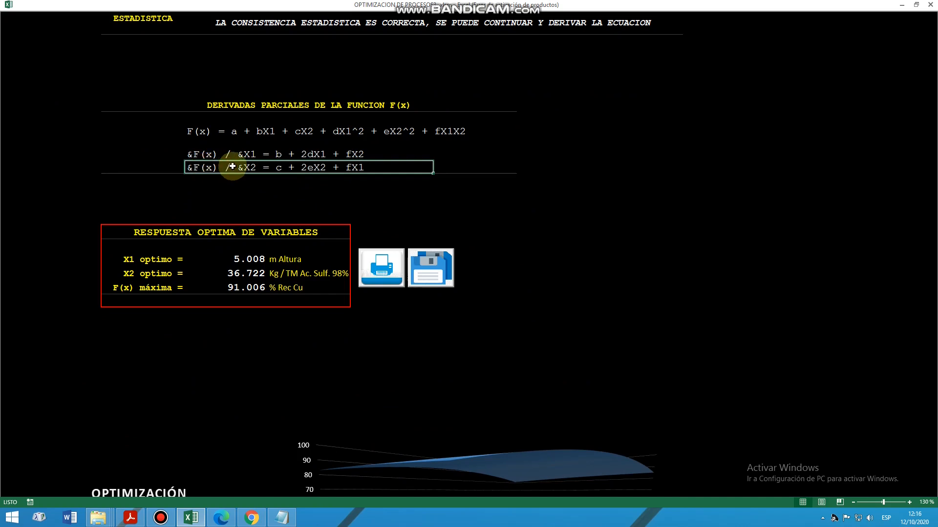
{"action": "left_click", "coordinate": [241, 155]}
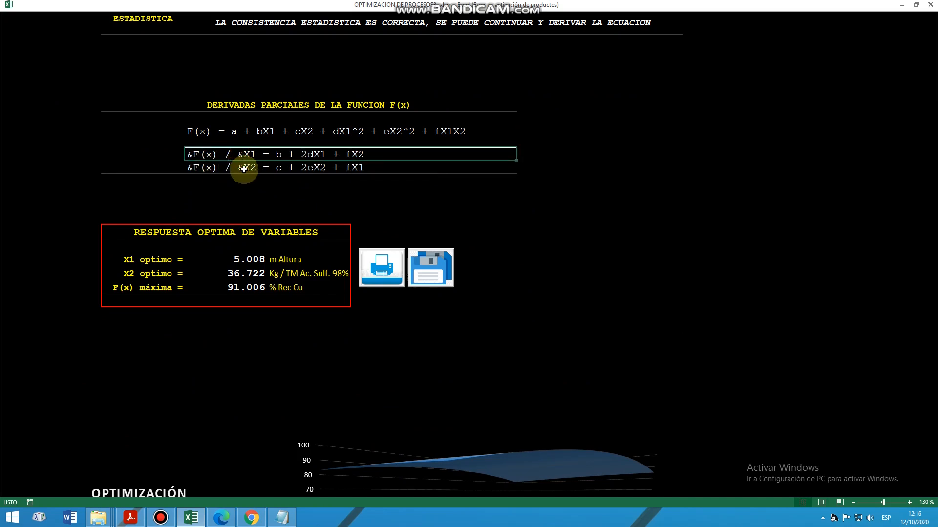
{"action": "left_click", "coordinate": [243, 168]}
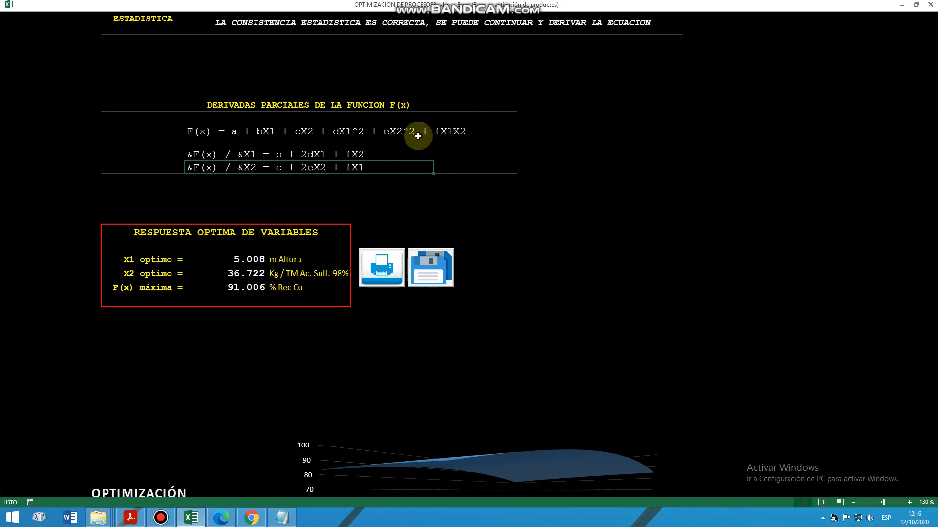
Step: Review the regression data that the derived equation is based on
{"action": "scroll", "coordinate": [565, 202], "scroll_direction": "up", "scroll_amount": 8}
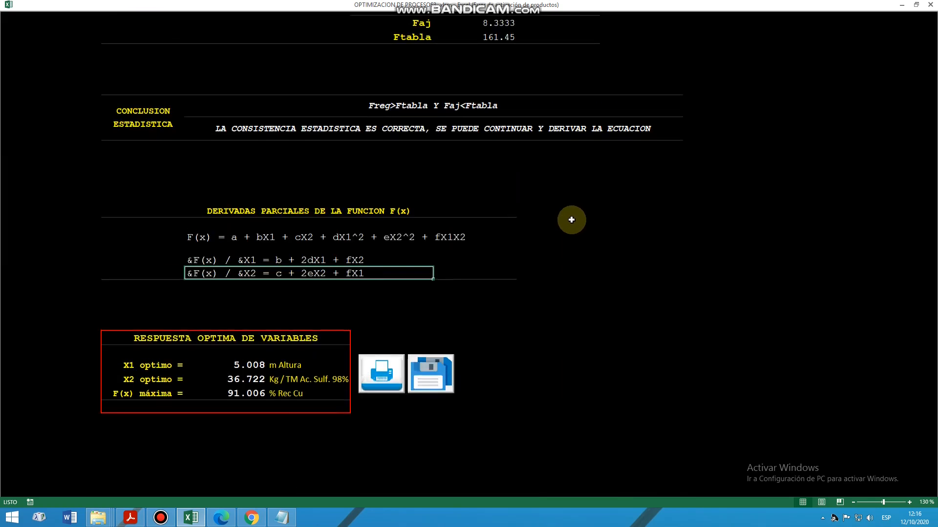
{"action": "left_click_drag", "start_coordinate": [202, 108], "coordinate": [677, 226]}
{"action": "left_click", "coordinate": [712, 227]}
{"action": "scroll", "coordinate": [711, 227], "scroll_direction": "down", "scroll_amount": 5}
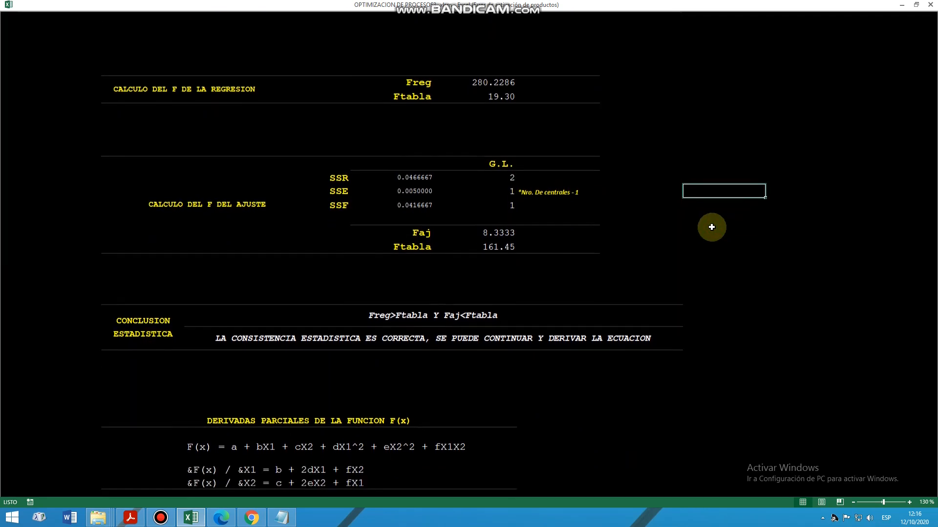
Step: Read the optimal response of variables: X1 height, X2 sulfuric acid dosage and maximum F(x) copper recovery
{"action": "scroll", "coordinate": [711, 227], "scroll_direction": "down", "scroll_amount": 4}
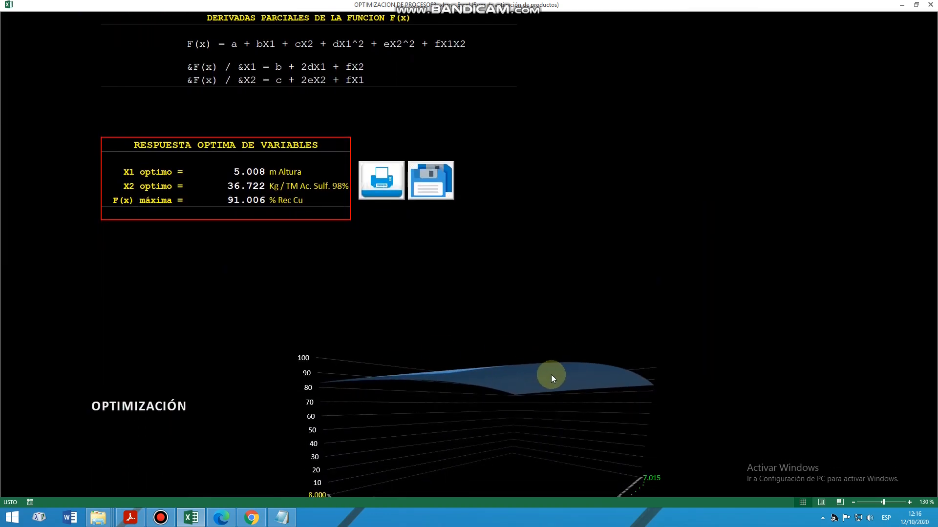
{"action": "scroll", "coordinate": [495, 327], "scroll_direction": "up", "scroll_amount": 3}
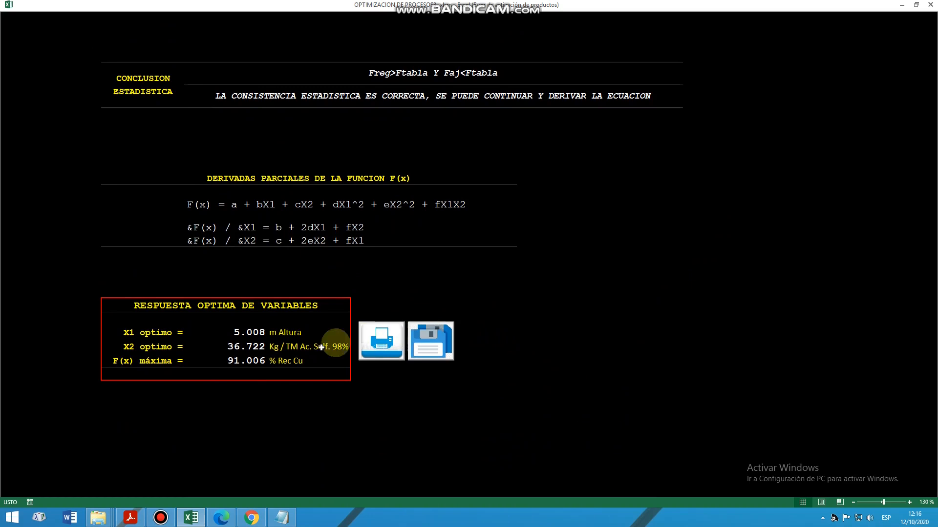
{"action": "left_click", "coordinate": [211, 240]}
{"action": "left_click", "coordinate": [148, 334]}
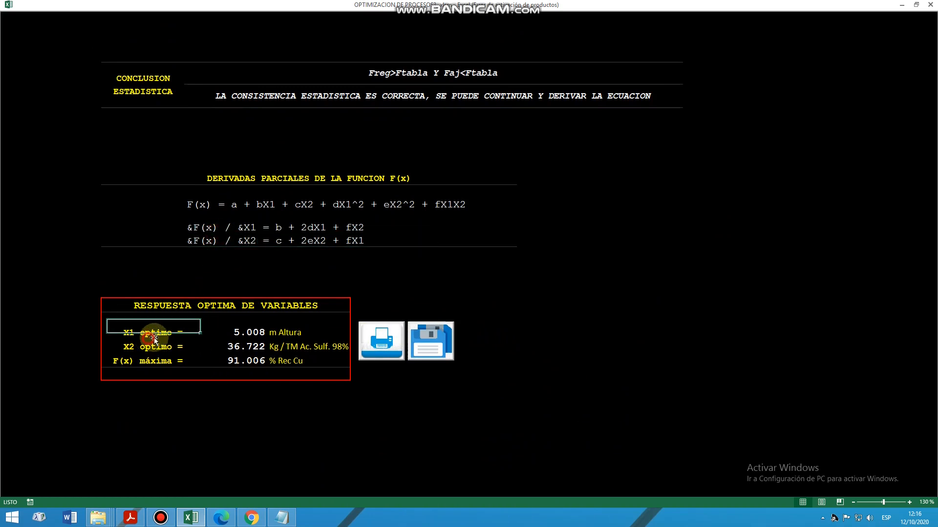
{"action": "left_click", "coordinate": [244, 332]}
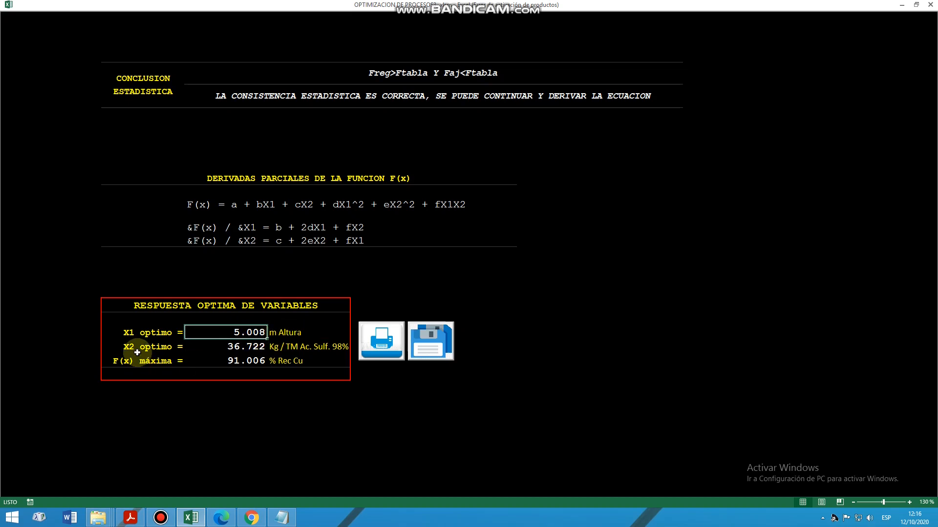
{"action": "left_click", "coordinate": [236, 351]}
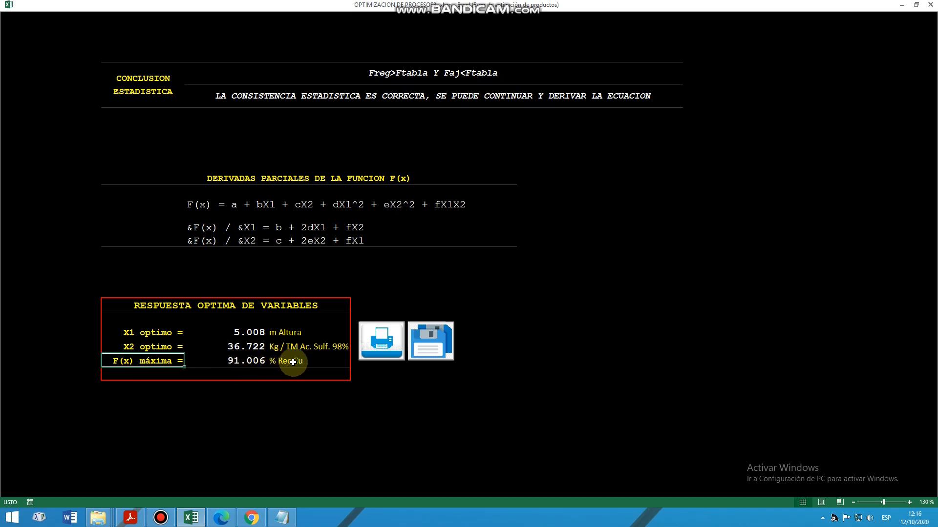
{"action": "left_click", "coordinate": [243, 365]}
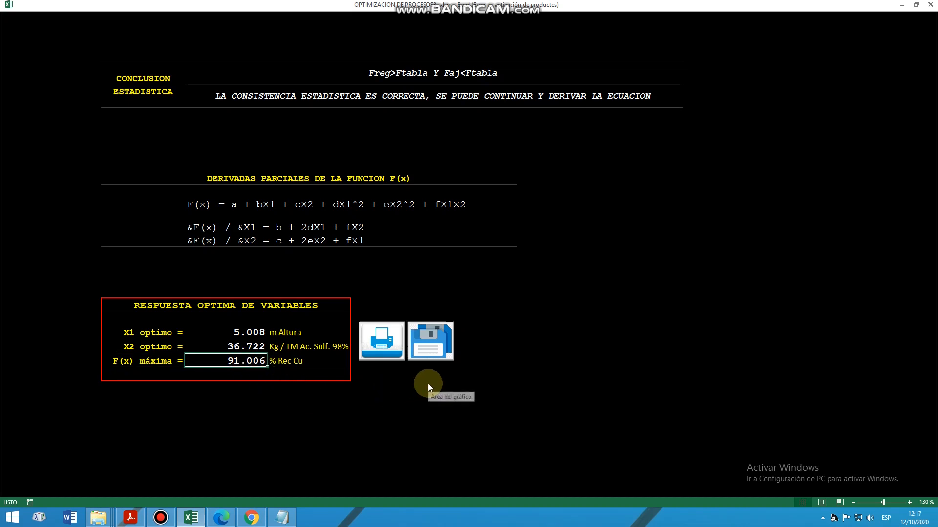
Step: Review the optimization surface chart, then the design parameters and experimental design table at the start of the sheet
{"action": "scroll", "coordinate": [427, 383], "scroll_direction": "down", "scroll_amount": 5}
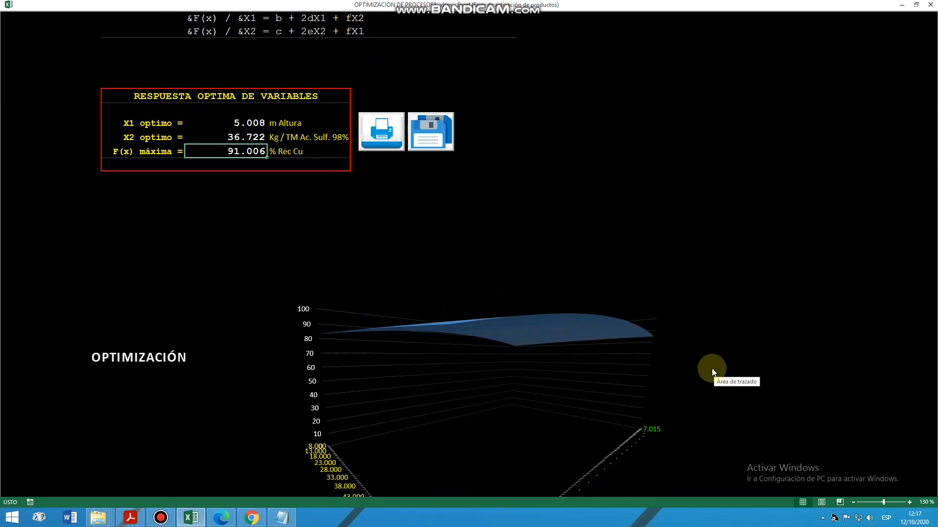
{"action": "scroll", "coordinate": [712, 366], "scroll_direction": "up", "scroll_amount": 20}
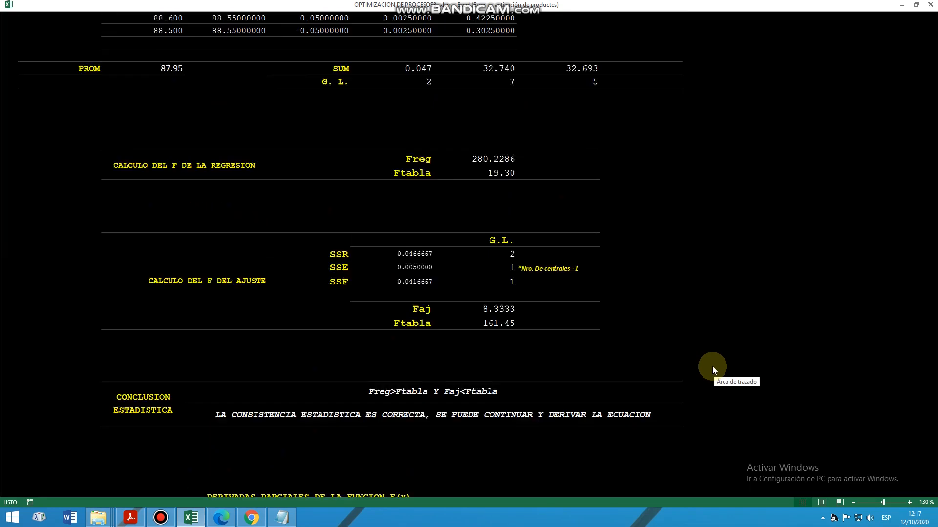
{"action": "scroll", "coordinate": [712, 367], "scroll_direction": "up", "scroll_amount": 20}
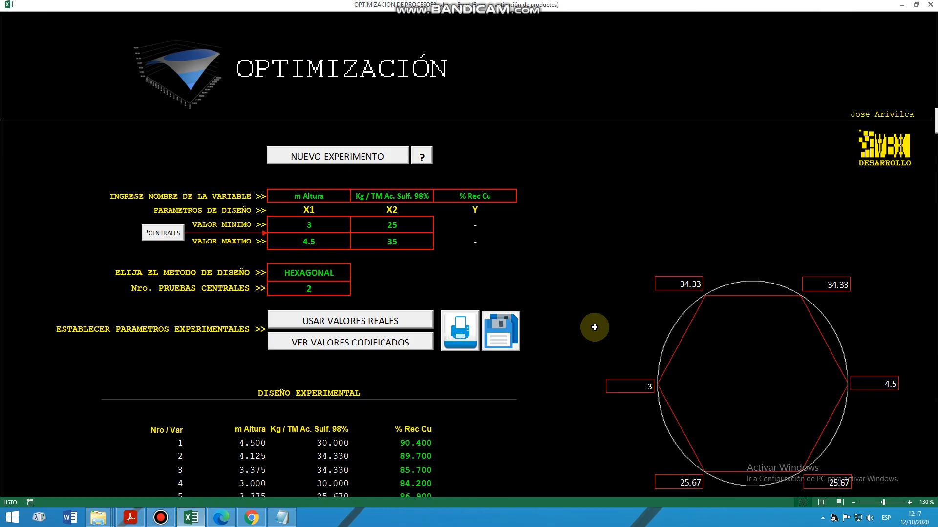
{"action": "scroll", "coordinate": [595, 327], "scroll_direction": "down", "scroll_amount": 4}
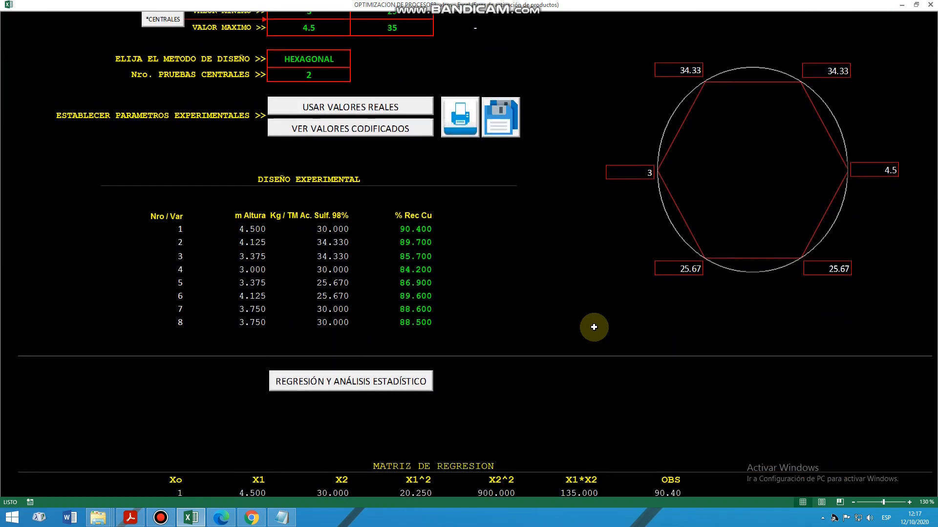
{"action": "scroll", "coordinate": [594, 327], "scroll_direction": "up", "scroll_amount": 1}
{"action": "scroll", "coordinate": [594, 326], "scroll_direction": "up", "scroll_amount": 3}
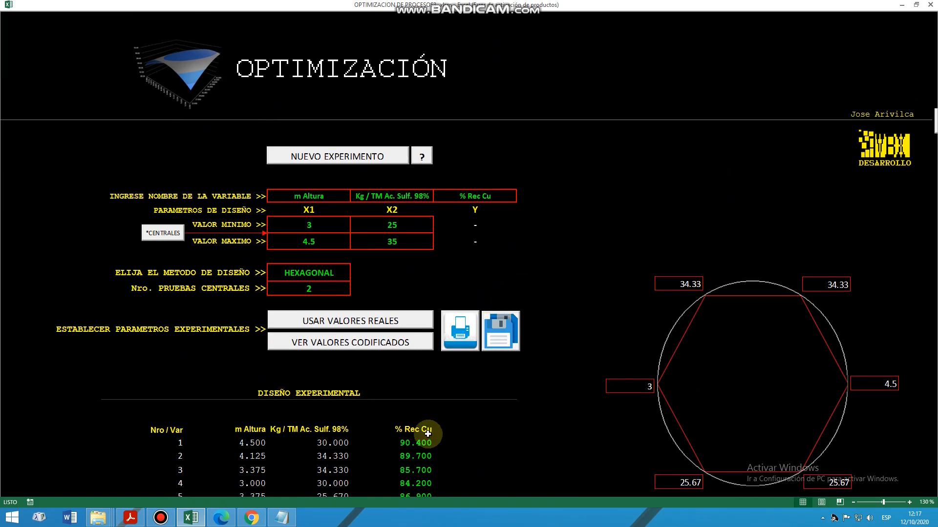
{"action": "scroll", "coordinate": [427, 434], "scroll_direction": "down", "scroll_amount": 5}
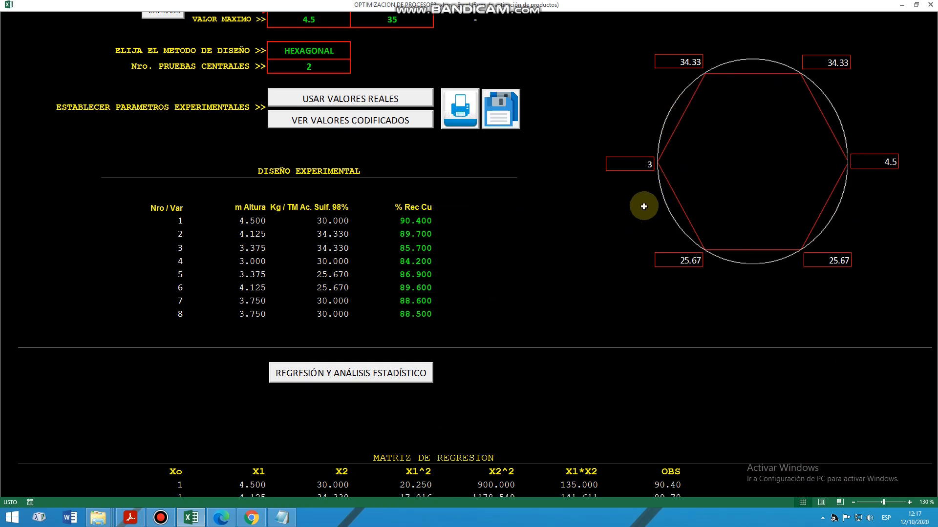
{"action": "scroll", "coordinate": [643, 205], "scroll_direction": "up", "scroll_amount": 5}
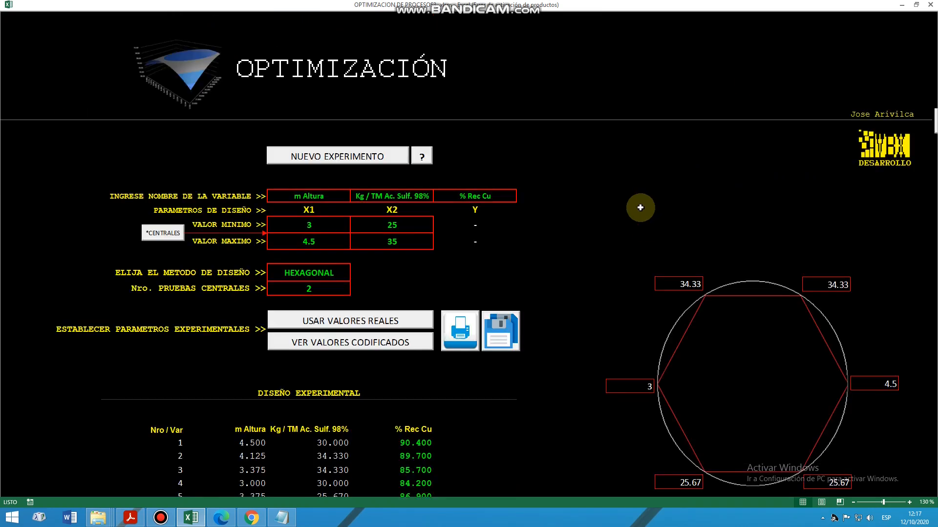
Step: Open the printable report of the experimental design and look through its sections
{"action": "left_click", "coordinate": [462, 336]}
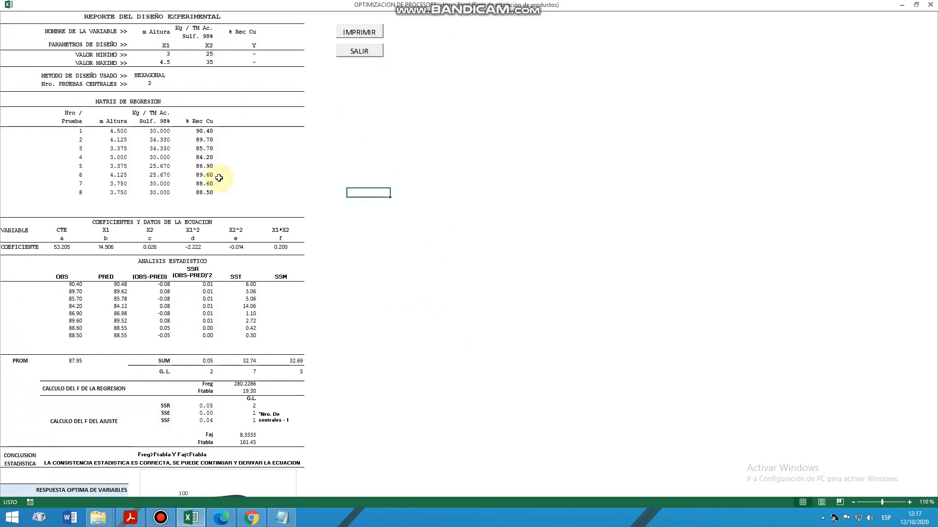
{"action": "scroll", "coordinate": [159, 247], "scroll_direction": "down", "scroll_amount": 5}
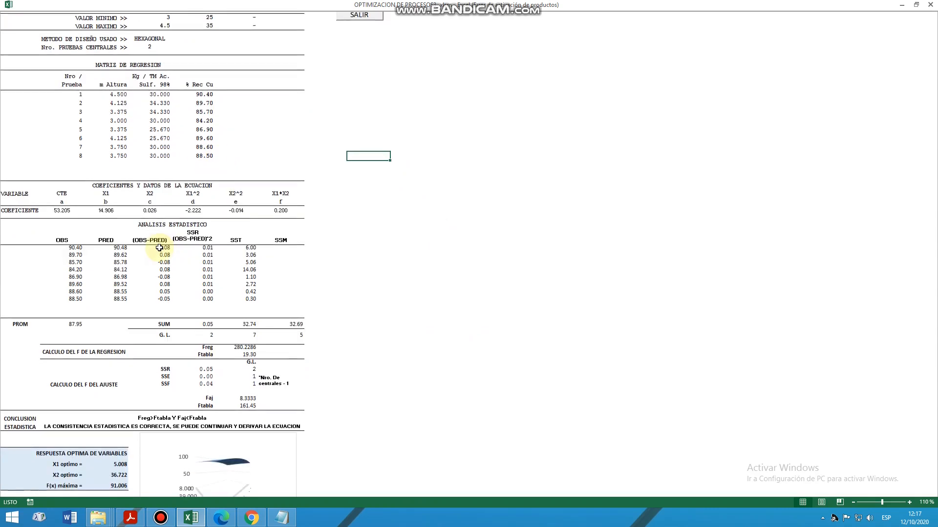
{"action": "scroll", "coordinate": [159, 247], "scroll_direction": "up", "scroll_amount": 5}
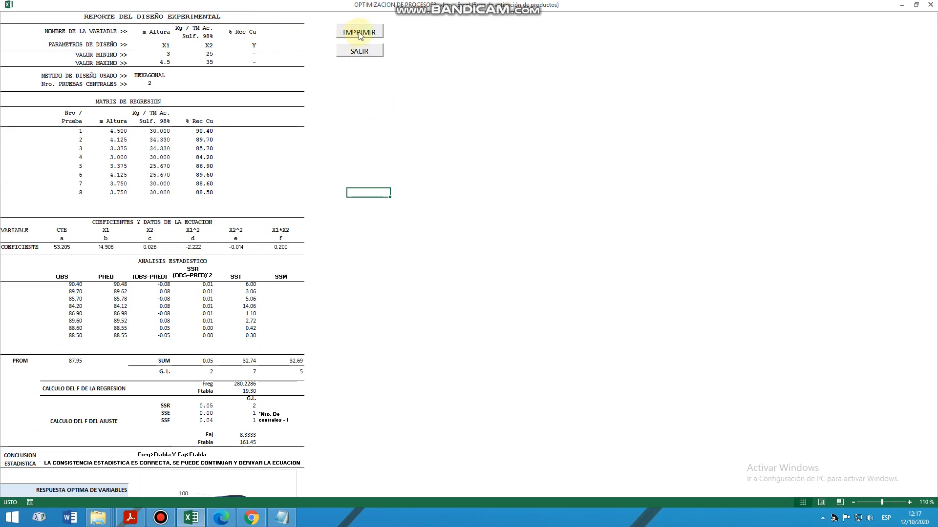
Step: Preview the printout of the active report sheet and close the preview without printing
{"action": "left_click", "coordinate": [359, 32]}
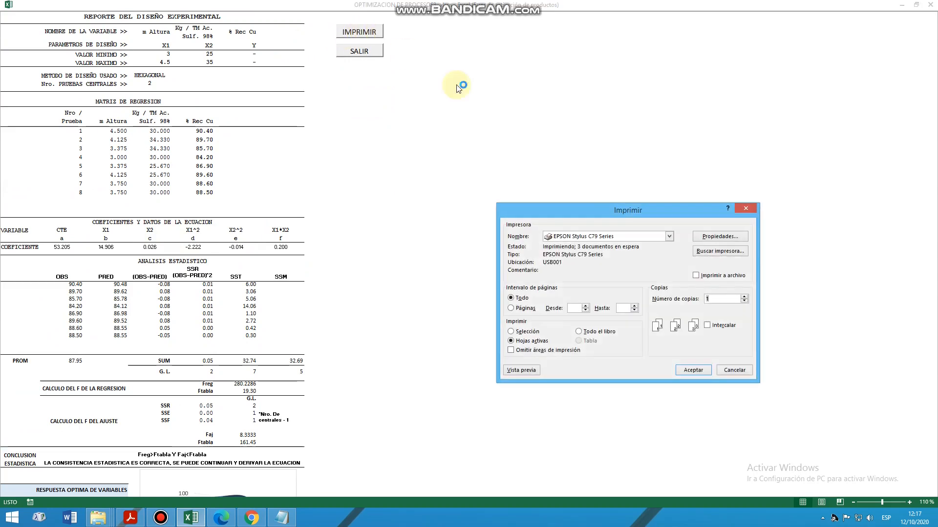
{"action": "left_click_drag", "start_coordinate": [580, 214], "coordinate": [482, 178]}
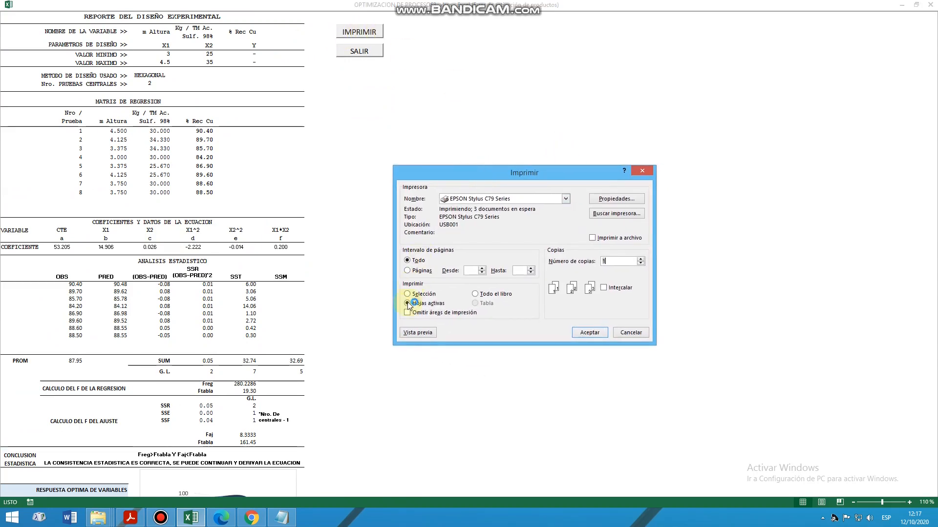
{"action": "left_click", "coordinate": [416, 334]}
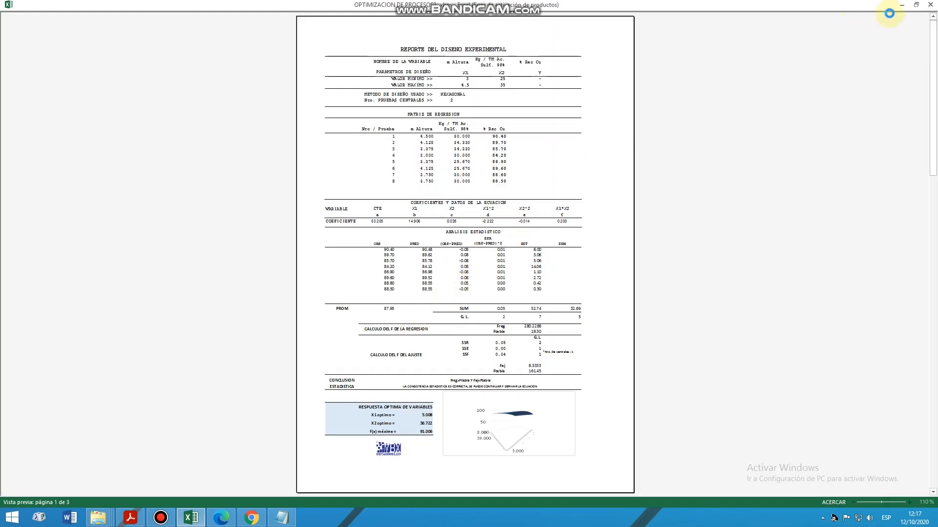
{"action": "left_click", "coordinate": [931, 5]}
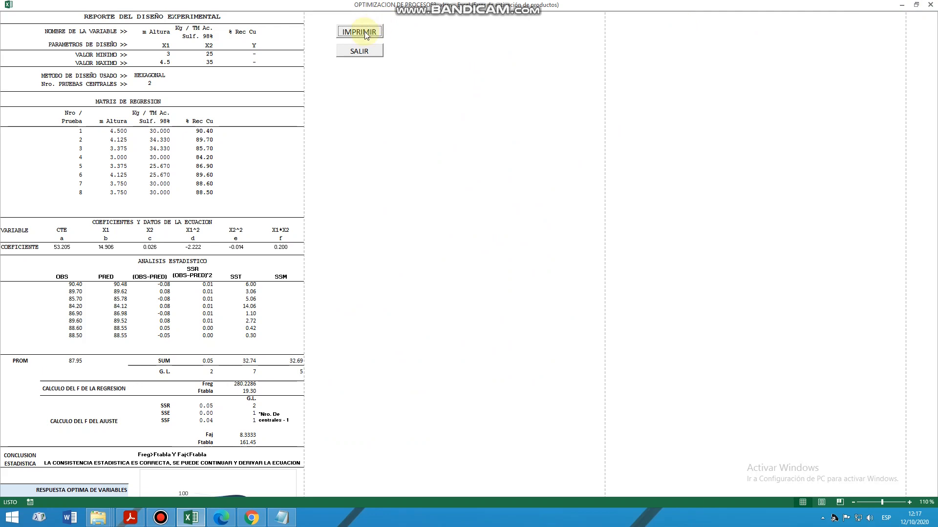
Step: Exit the report to the optimization sheet and save the experiment
{"action": "left_click", "coordinate": [358, 51]}
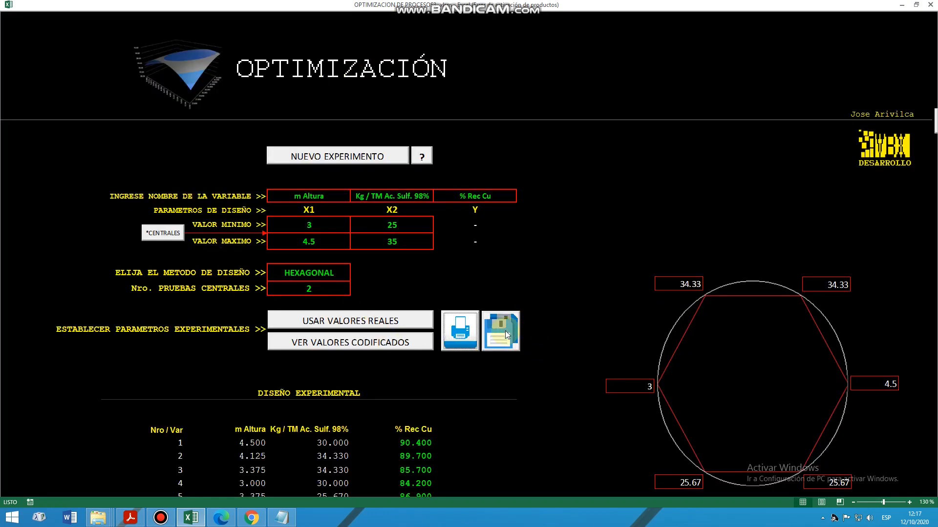
{"action": "left_click", "coordinate": [506, 335]}
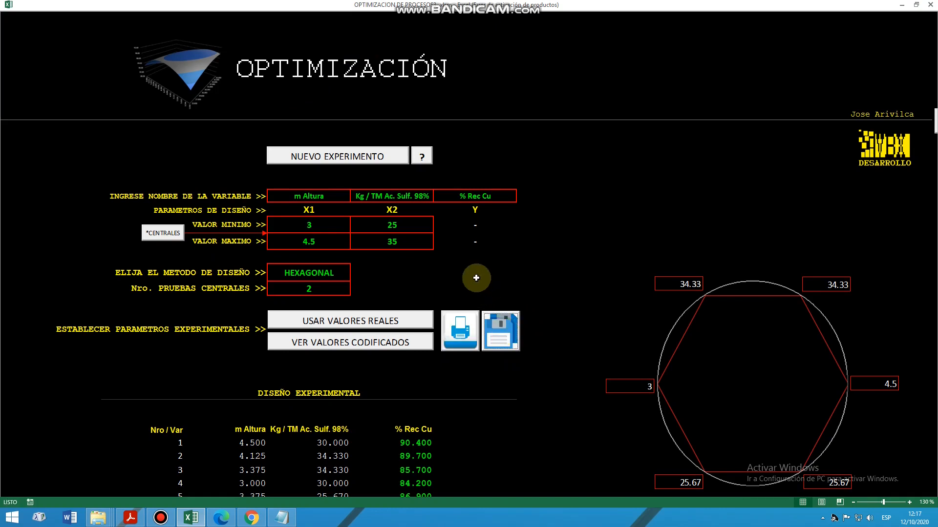
Step: Highlight the eight tests of the experimental design table and review them alongside the design parameters
{"action": "scroll", "coordinate": [400, 251], "scroll_direction": "down", "scroll_amount": 5}
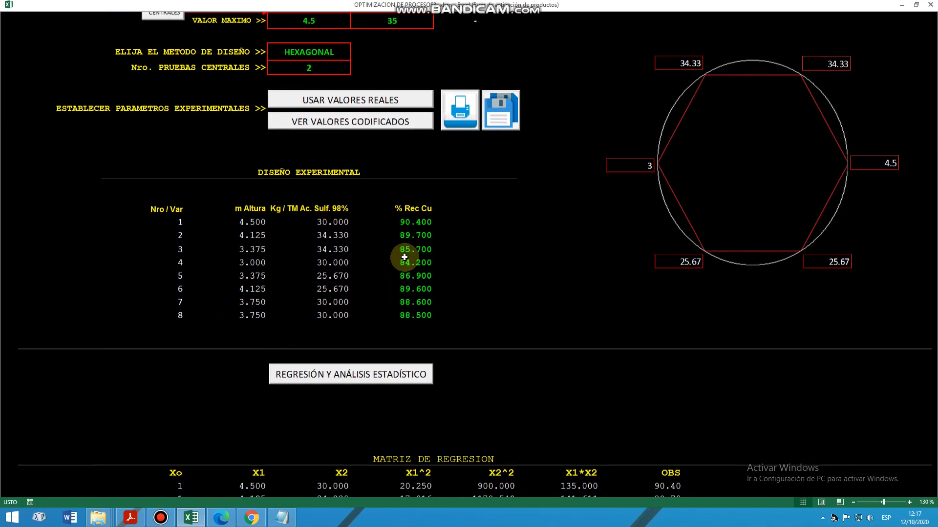
{"action": "left_click_drag", "start_coordinate": [142, 222], "coordinate": [397, 314]}
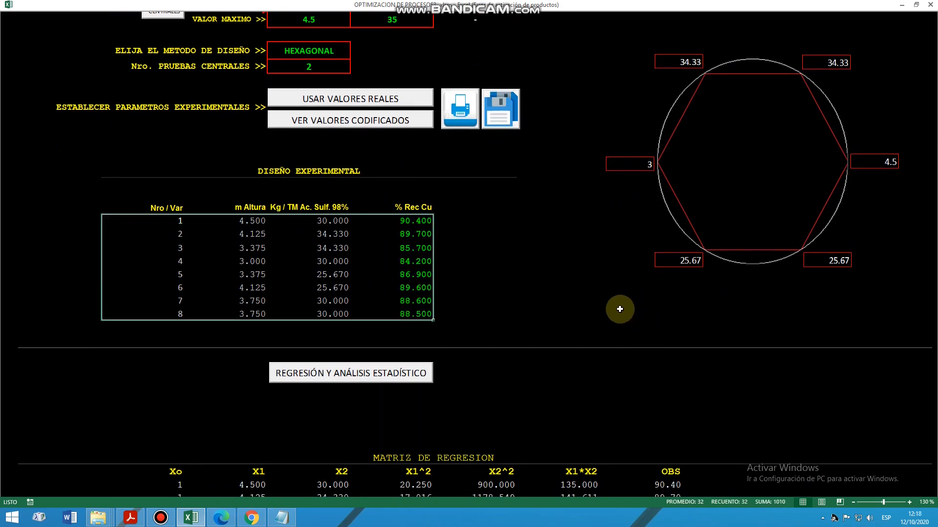
{"action": "scroll", "coordinate": [620, 309], "scroll_direction": "up", "scroll_amount": 5}
{"action": "scroll", "coordinate": [620, 310], "scroll_direction": "down", "scroll_amount": 20}
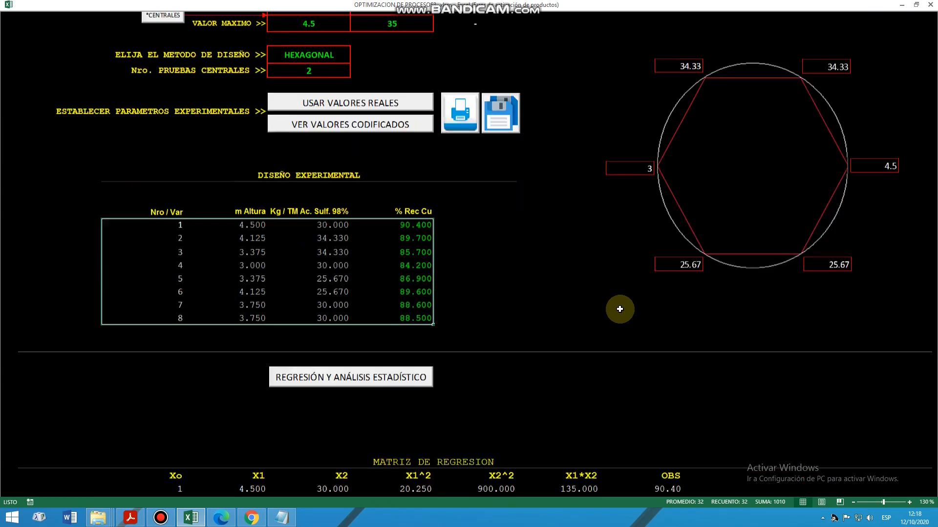
{"action": "scroll", "coordinate": [619, 312], "scroll_direction": "down", "scroll_amount": 3}
{"action": "scroll", "coordinate": [620, 312], "scroll_direction": "up", "scroll_amount": 15}
{"action": "scroll", "coordinate": [619, 312], "scroll_direction": "up", "scroll_amount": 5}
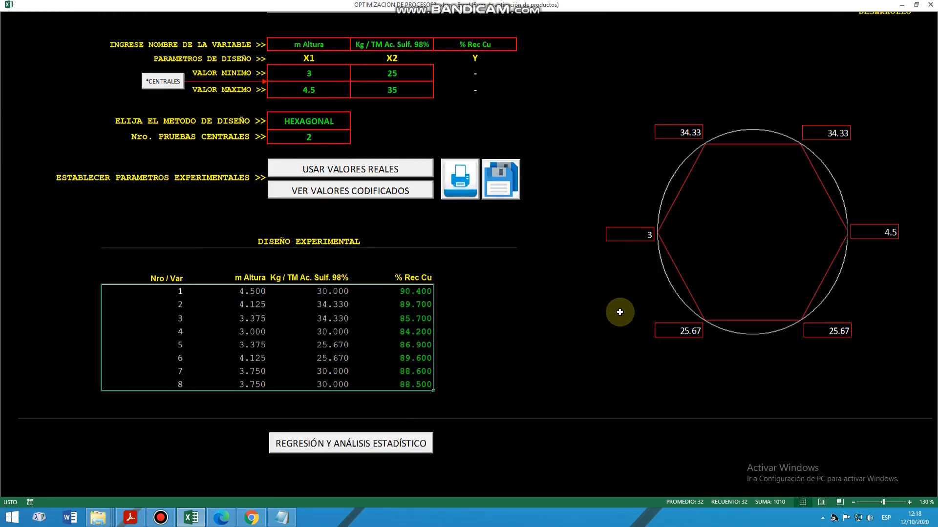